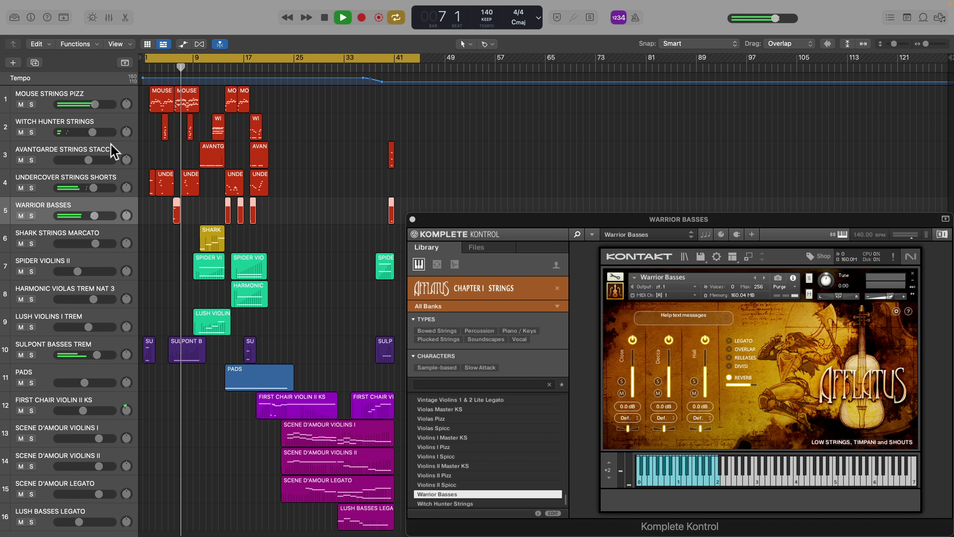
View the instruments on the Witch Hunter Strings, Avantgarde Strings Stacc, Shark Strings Marcato, Spider Violins II and Harmonic Violas Trem tracks during playback
left_click(112, 124)
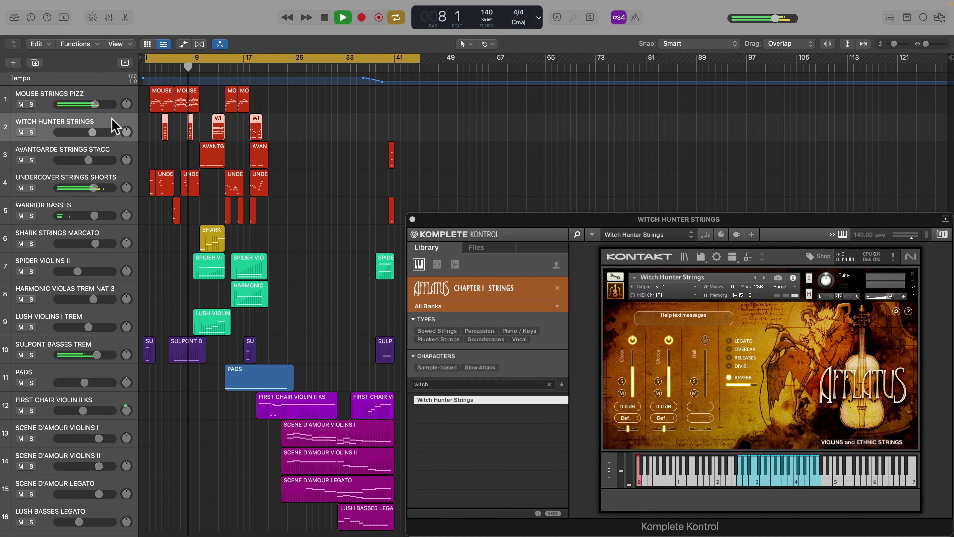
left_click(117, 151)
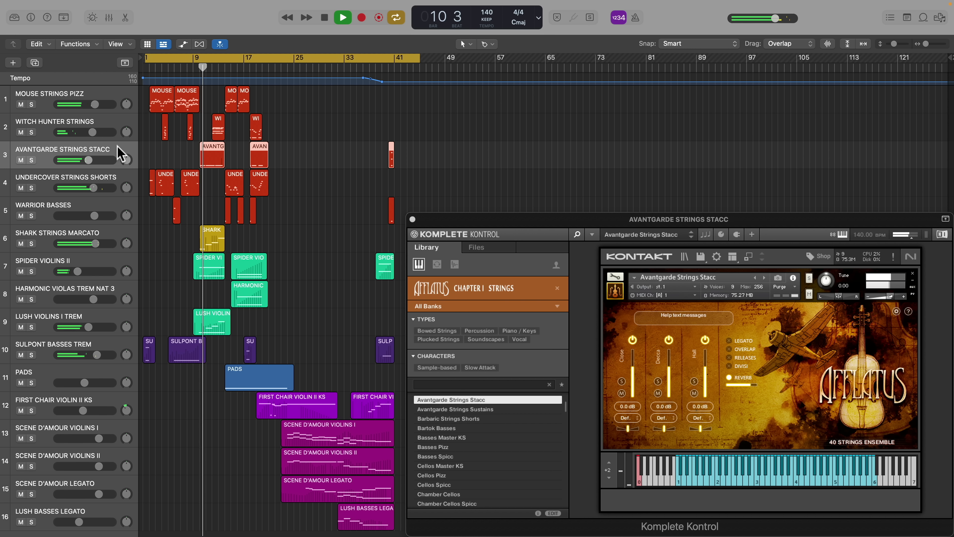
left_click(115, 233)
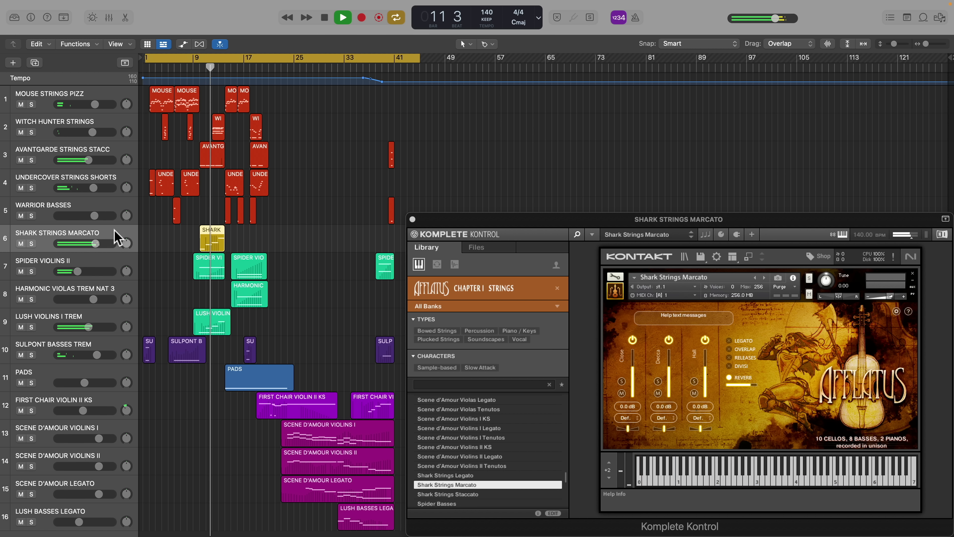
left_click(116, 266)
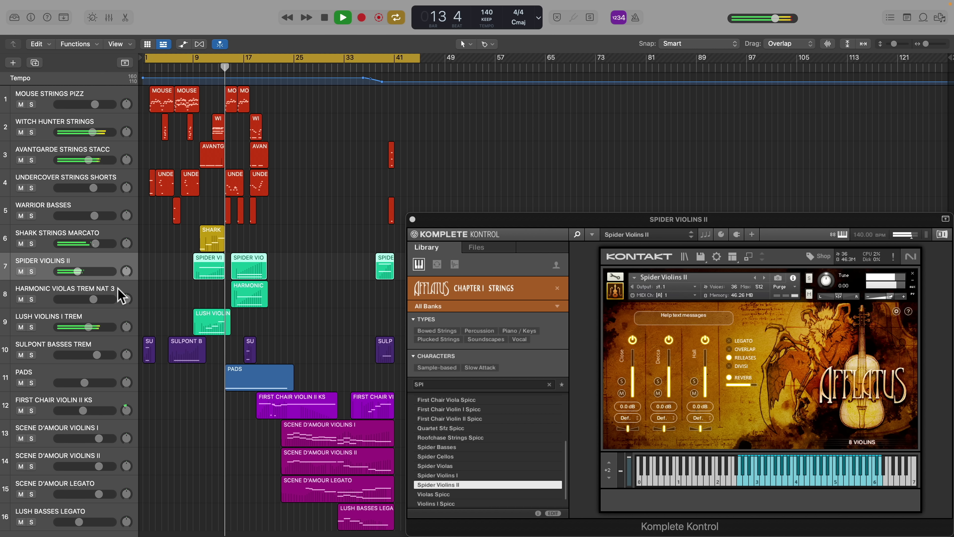
left_click(117, 298)
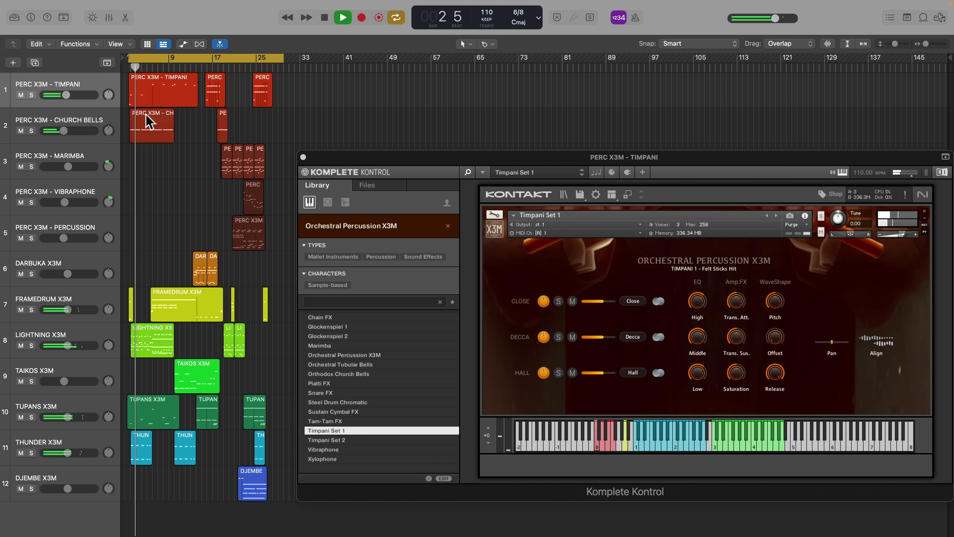
View the instruments on the Church Bells, Lightning X3M, Tupans X3M and Thunder X3M percussion tracks during playback
left_click(105, 115)
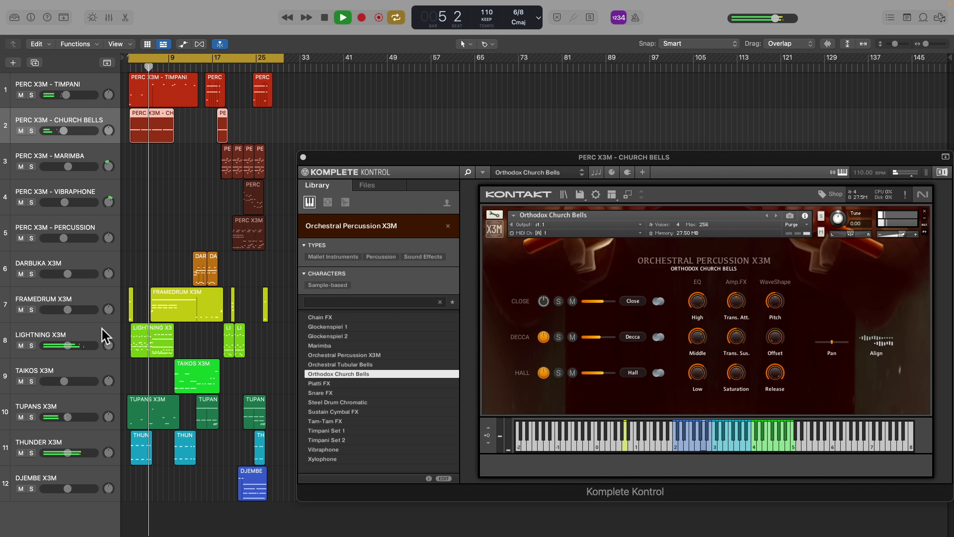
left_click(104, 336)
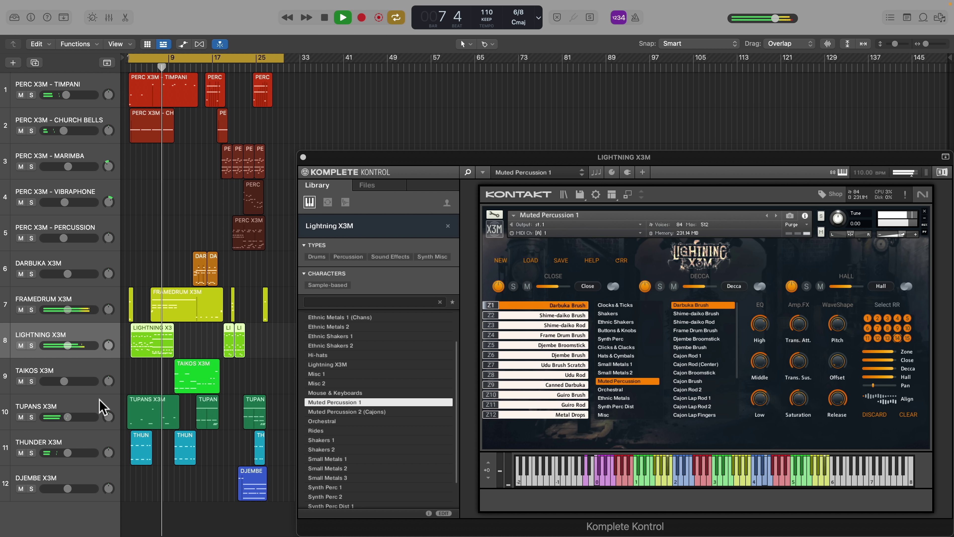
left_click(102, 412)
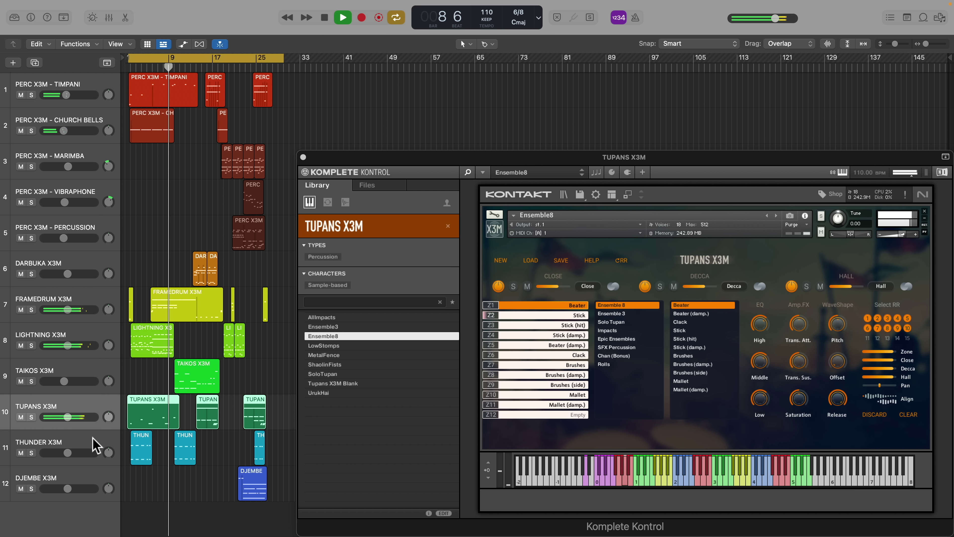
left_click(96, 446)
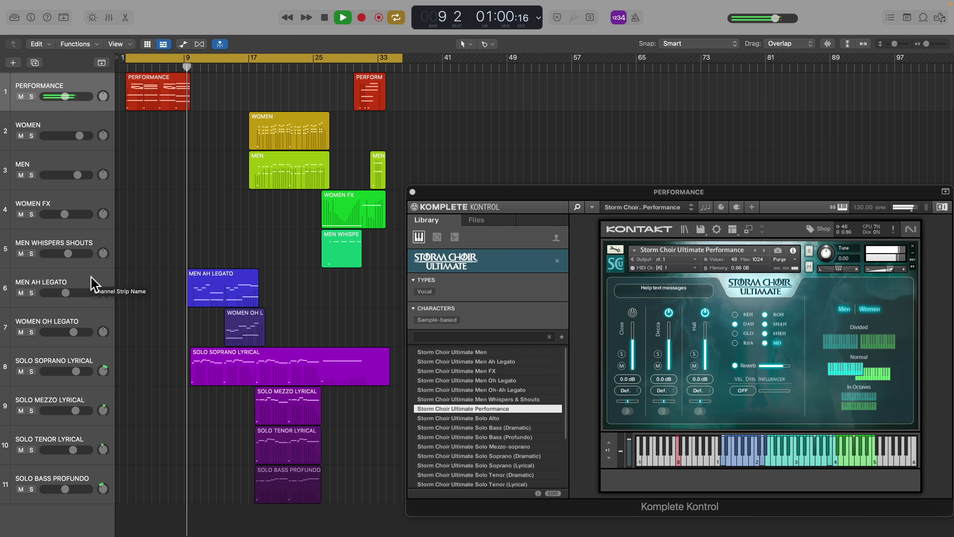
View the instruments on the Men Ah Legato choir track and the Scene d'Amour Violins I, Violins II and Legato tracks
left_click(93, 285)
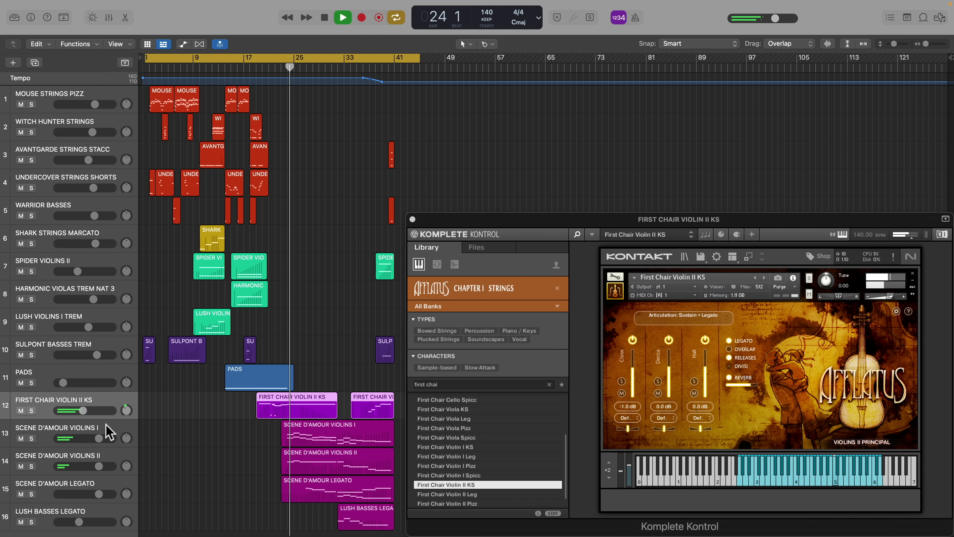
left_click(106, 432)
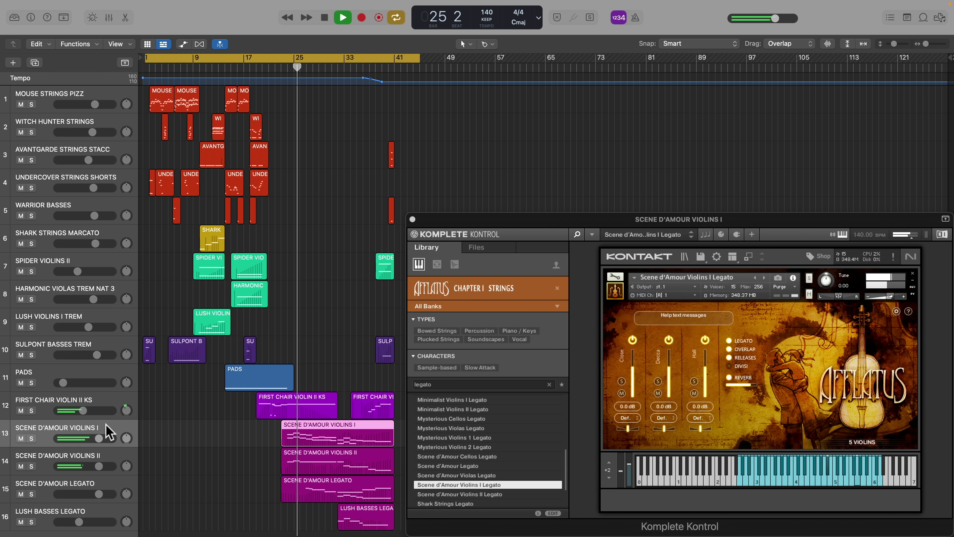
left_click(111, 457)
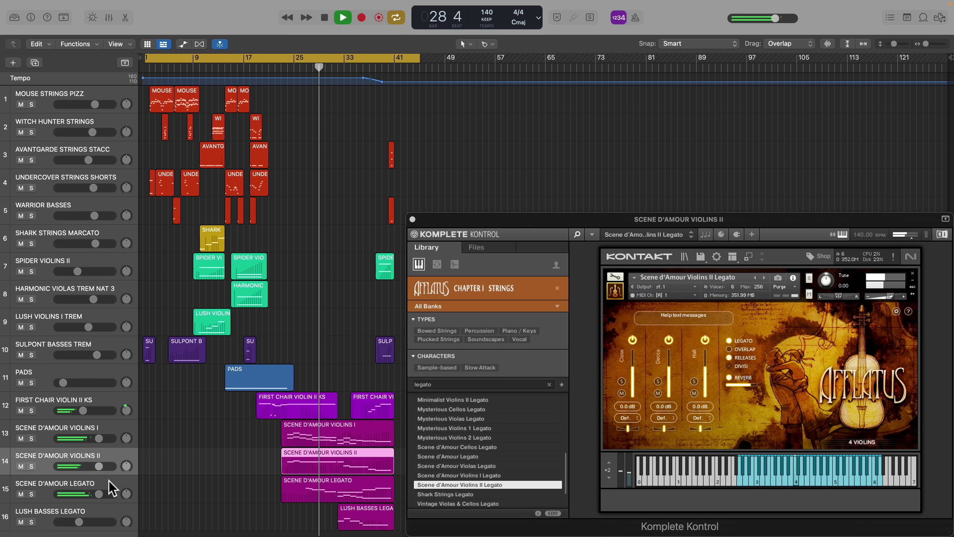
left_click(111, 488)
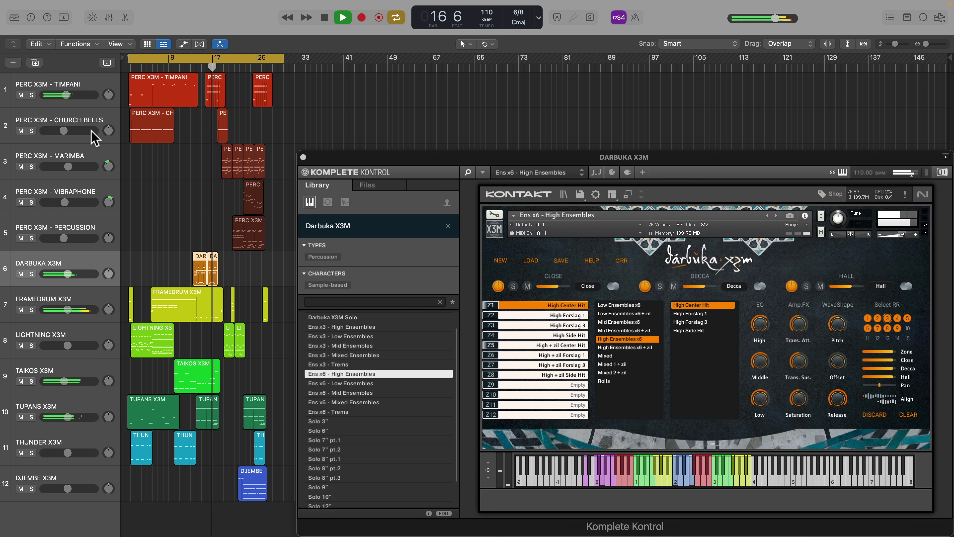
View the instruments on the Marimba, Percussion and Vibraphone tracks and on the Orthodox choir track during playback
left_click(91, 159)
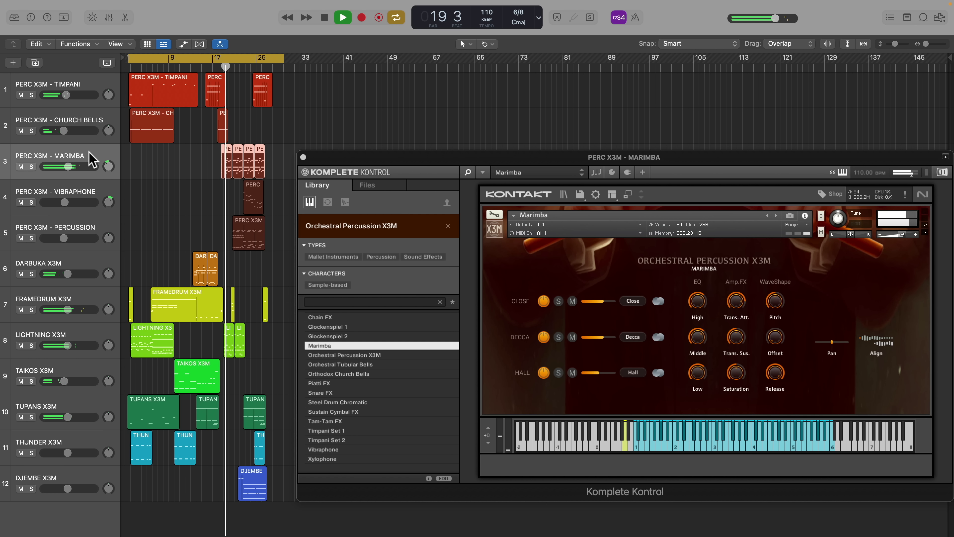
left_click(102, 230)
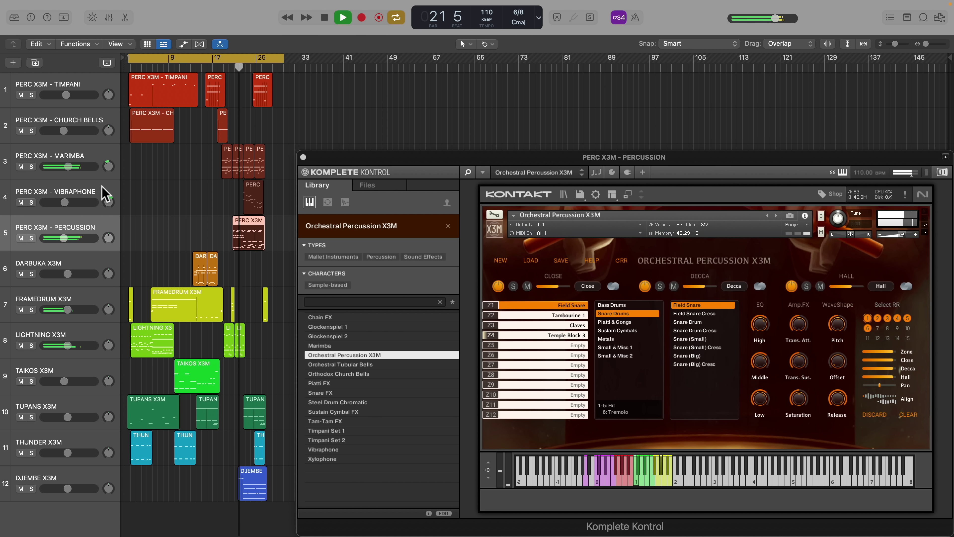
left_click(106, 194)
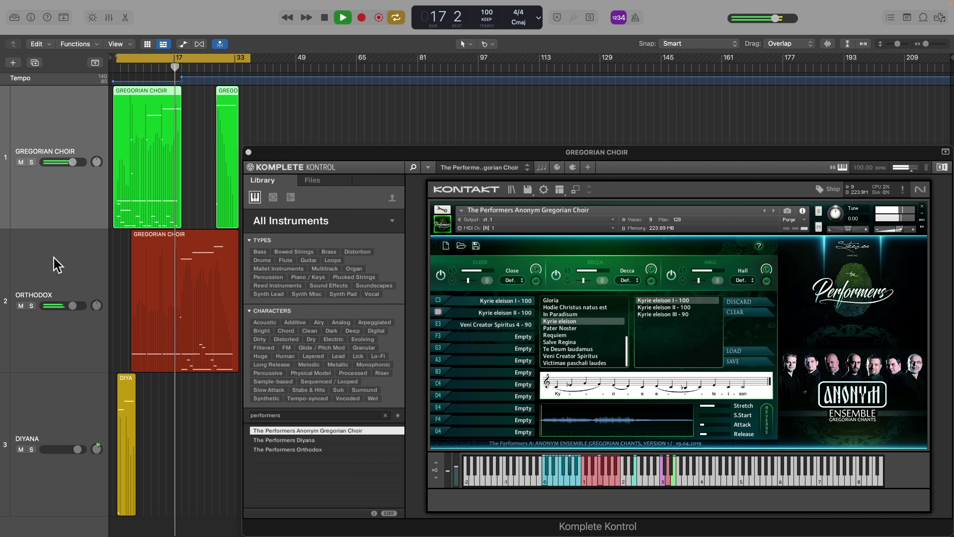
left_click(56, 265)
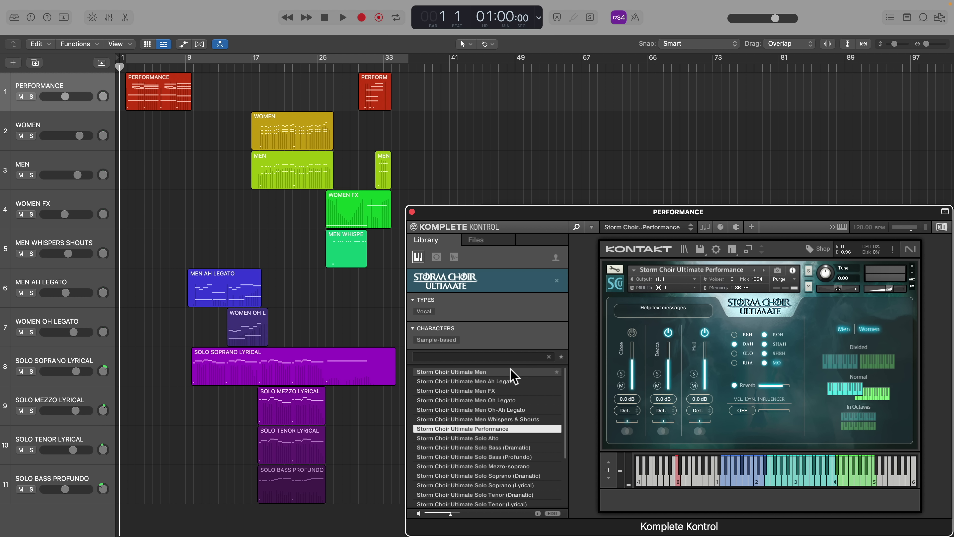
Preview the Storm Choir Ultimate presets Men, Men FX, Men Oh Legato and Men Whispers & Shouts in the library
left_click(488, 372)
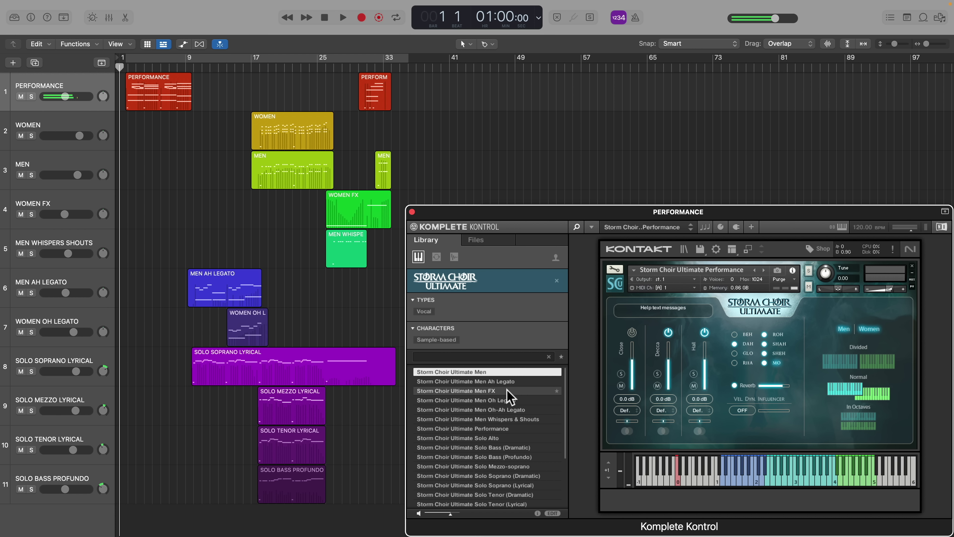
left_click(489, 391)
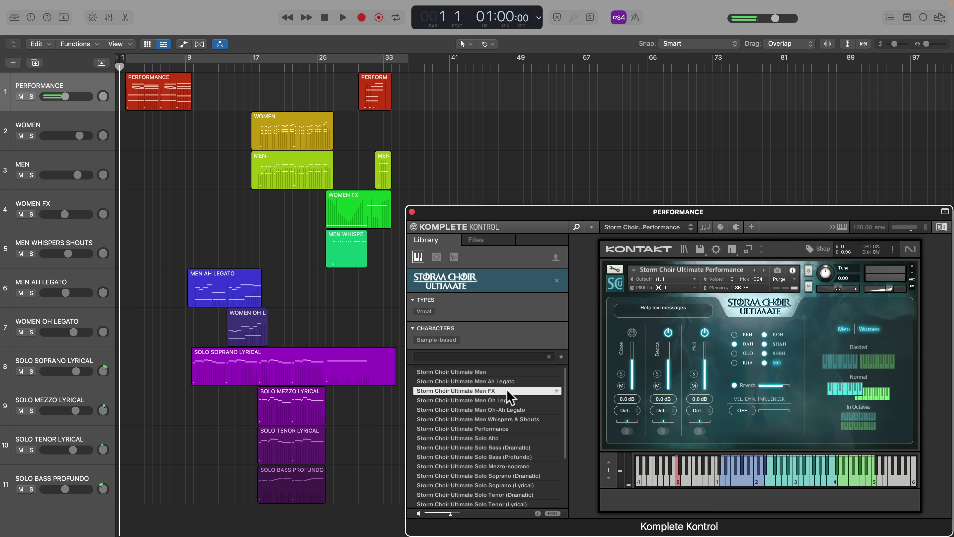
left_click(504, 400)
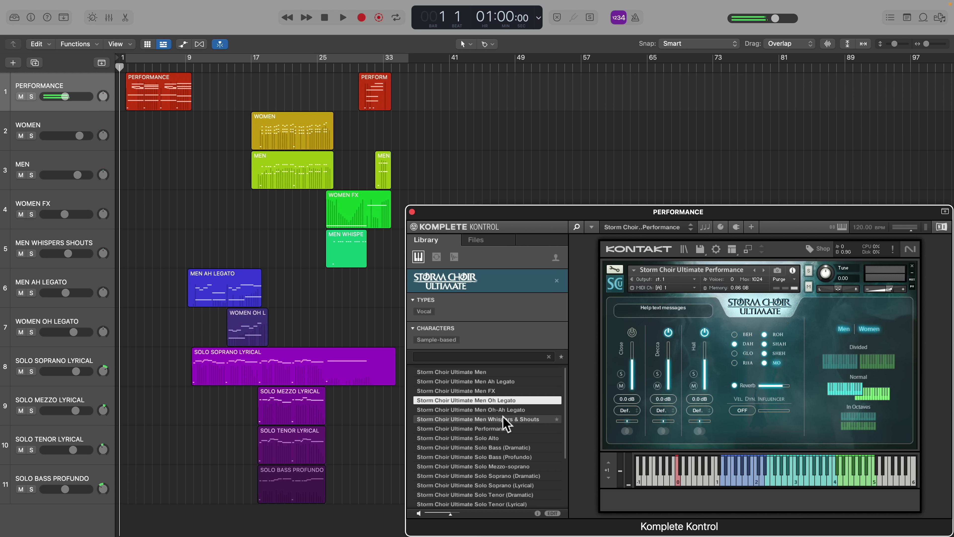
left_click(506, 420)
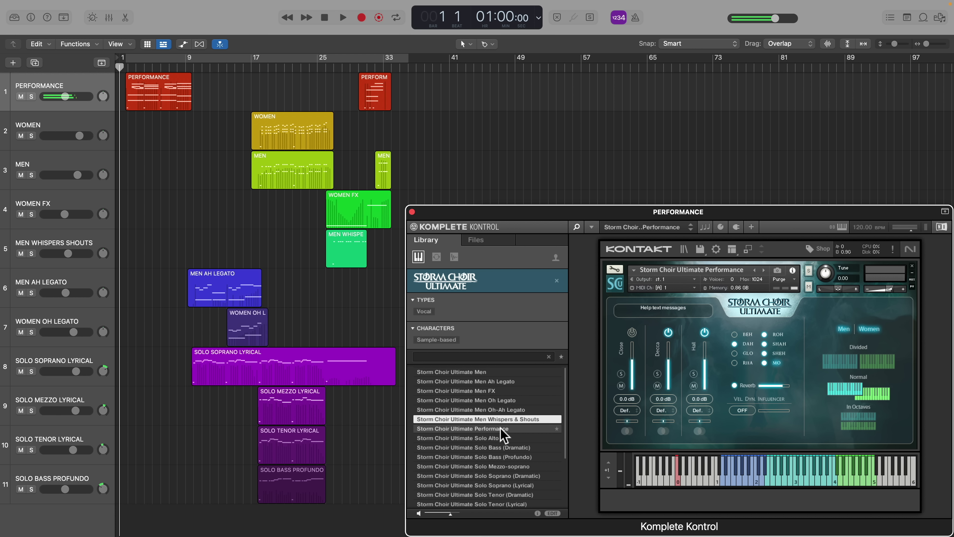
Preview the Storm Choir Ultimate Performance preset and the solo alto, bass, mezzo-soprano, lyrical soprano and dramatic tenor presets
left_click(502, 429)
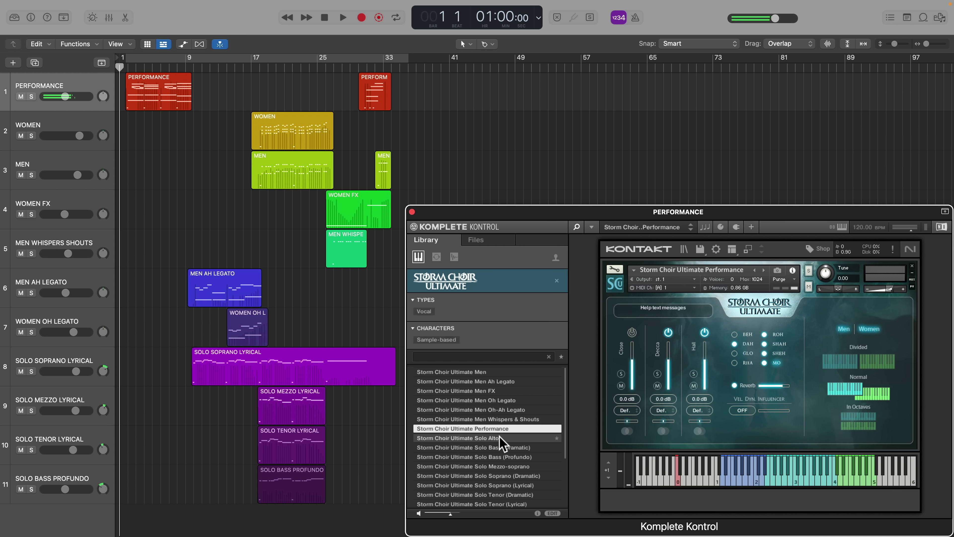
left_click(503, 438)
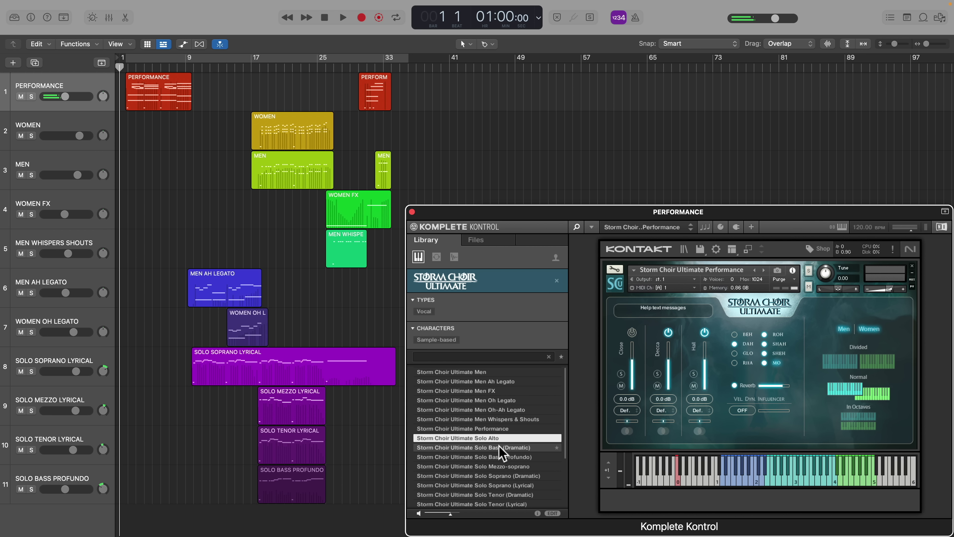
left_click(500, 447)
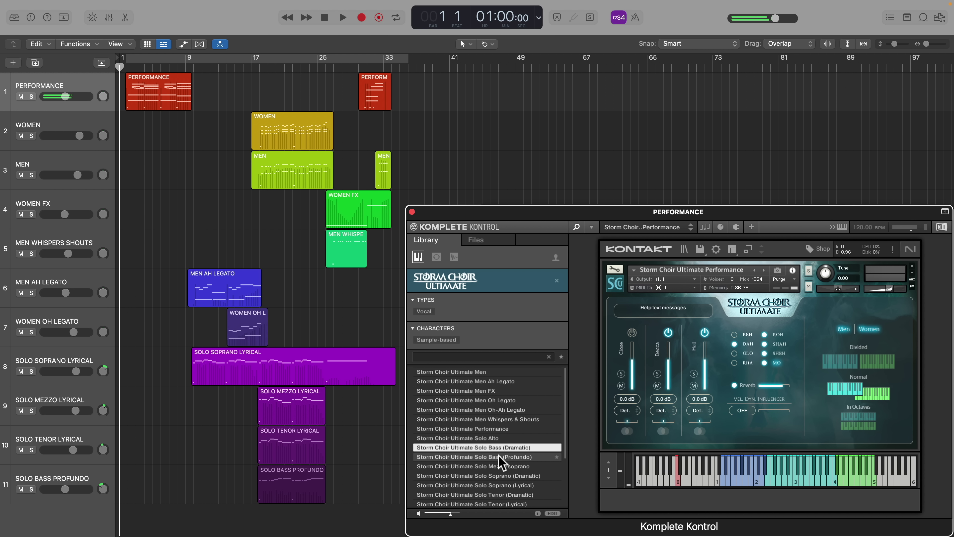
left_click(502, 457)
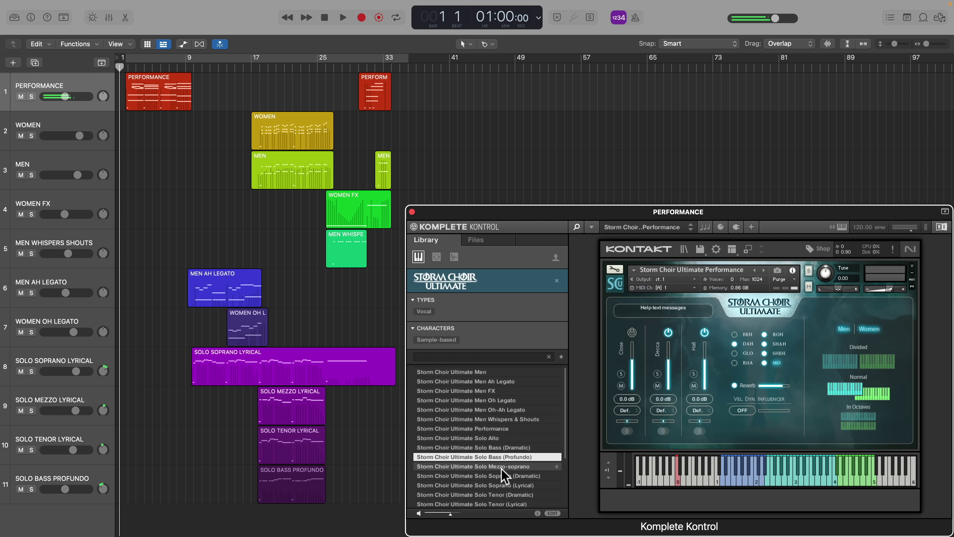
left_click(503, 466)
scroll(503, 475, "down", 4)
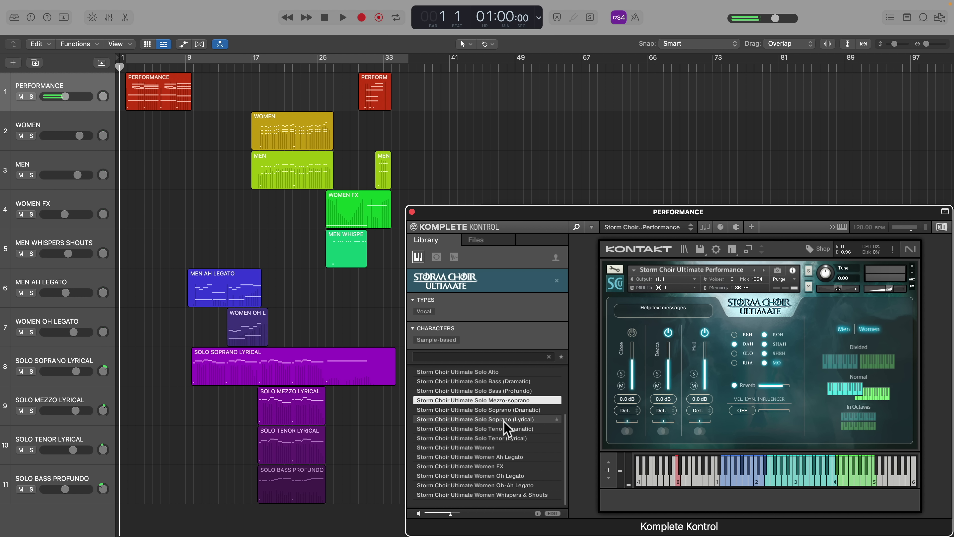
left_click(504, 419)
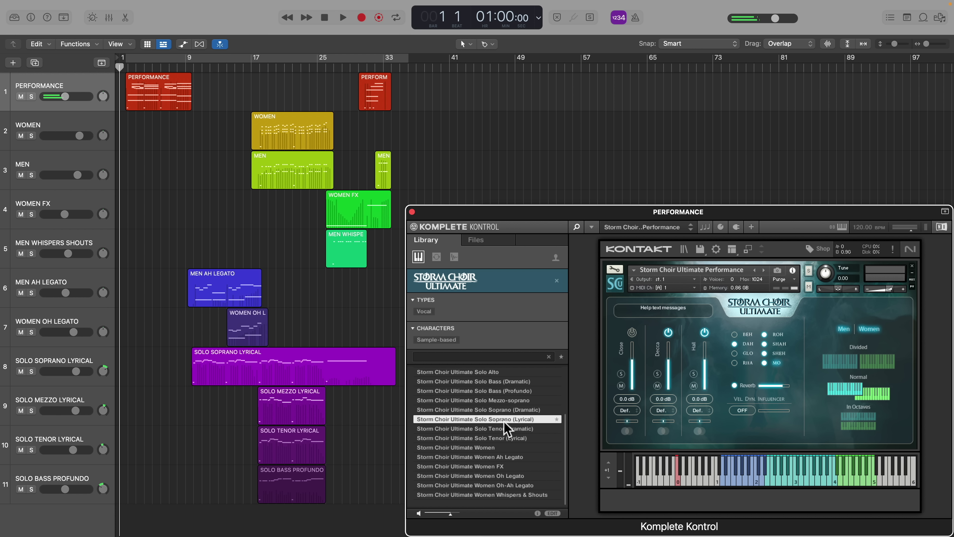
left_click(505, 429)
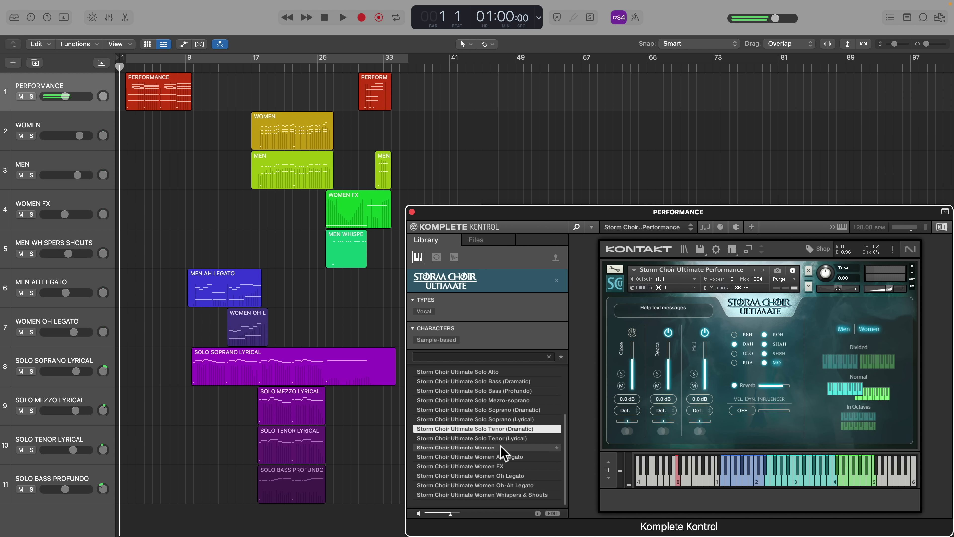
Preview the Storm Choir Ultimate presets Women, Women Ah Legato, Women Oh Legato and Women Whispers & Shouts
left_click(502, 448)
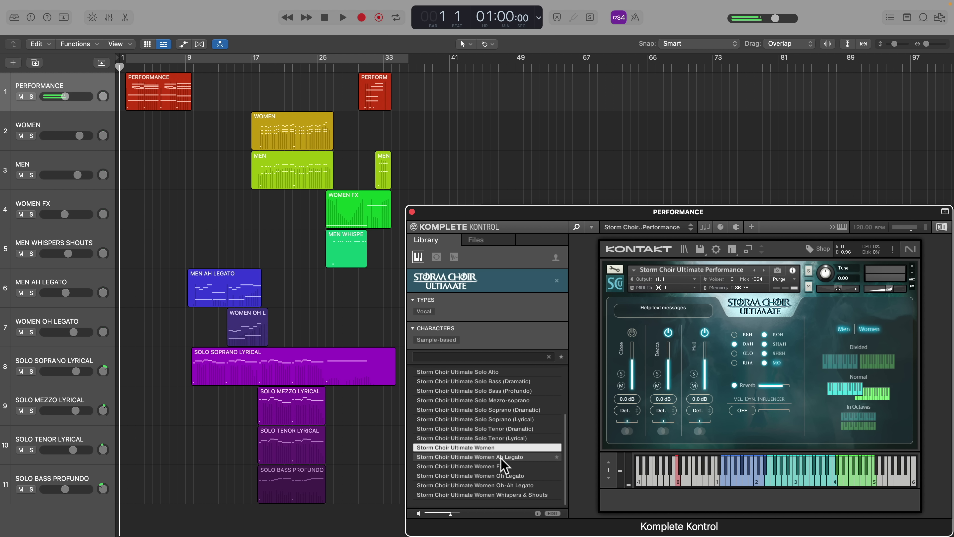
left_click(502, 457)
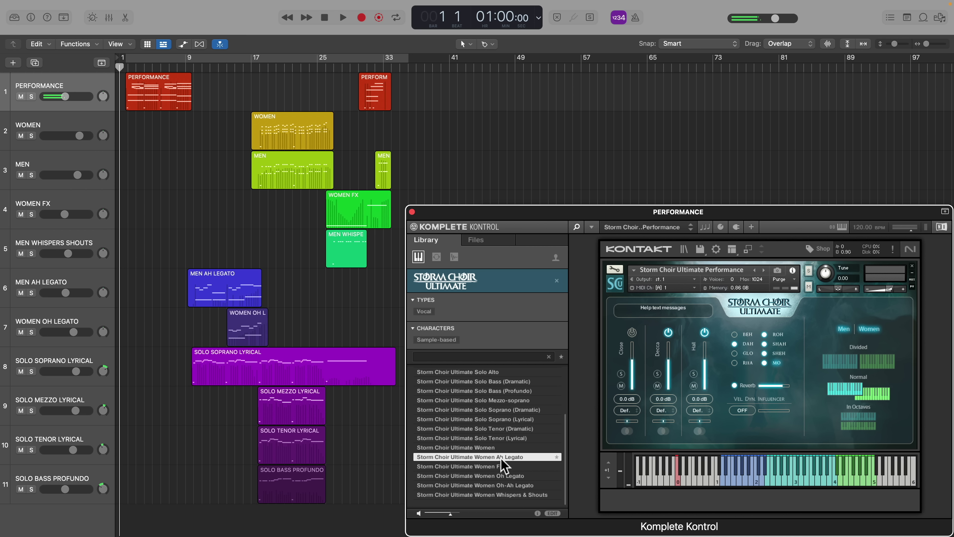
left_click(504, 476)
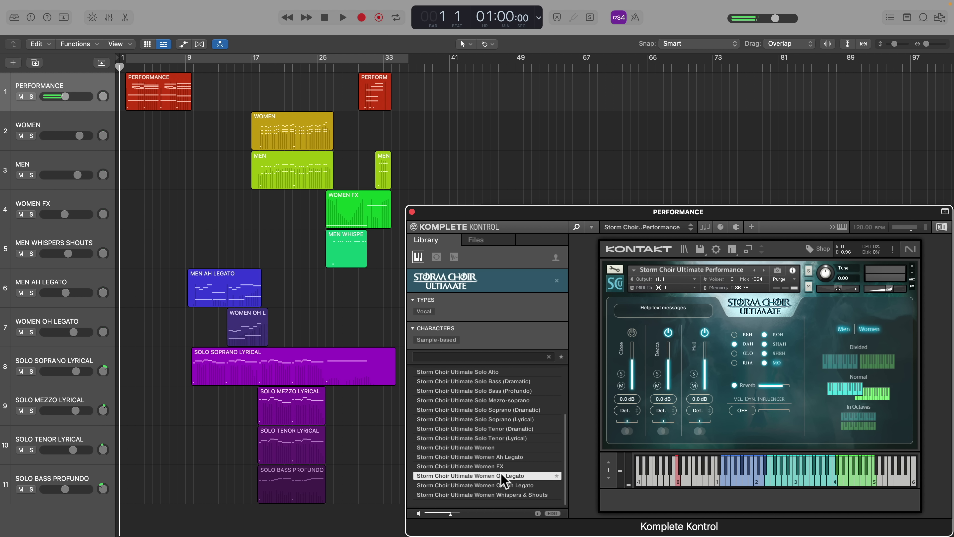
left_click(505, 495)
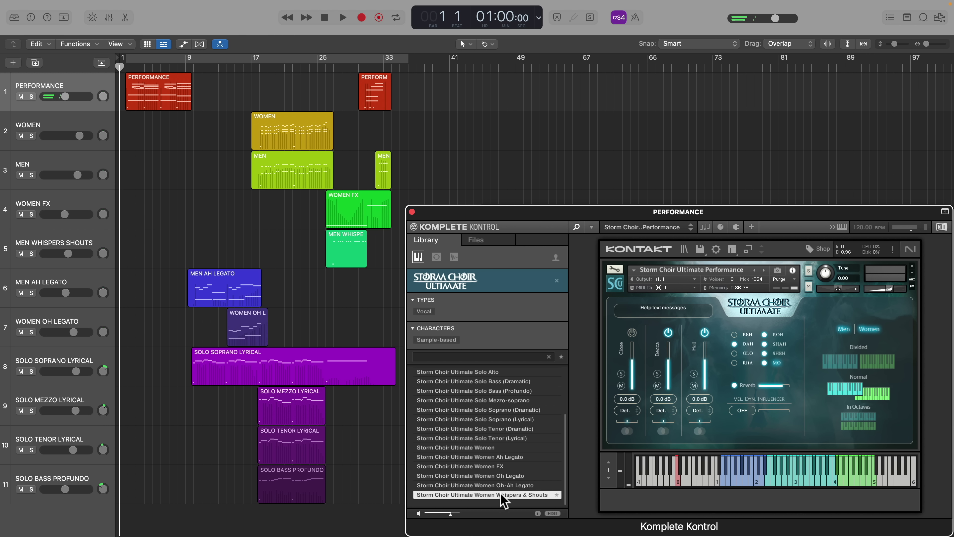
Solo the Performance track and switch the choir's keyboard layout to Divided and finally to In Octaves
left_click(32, 96)
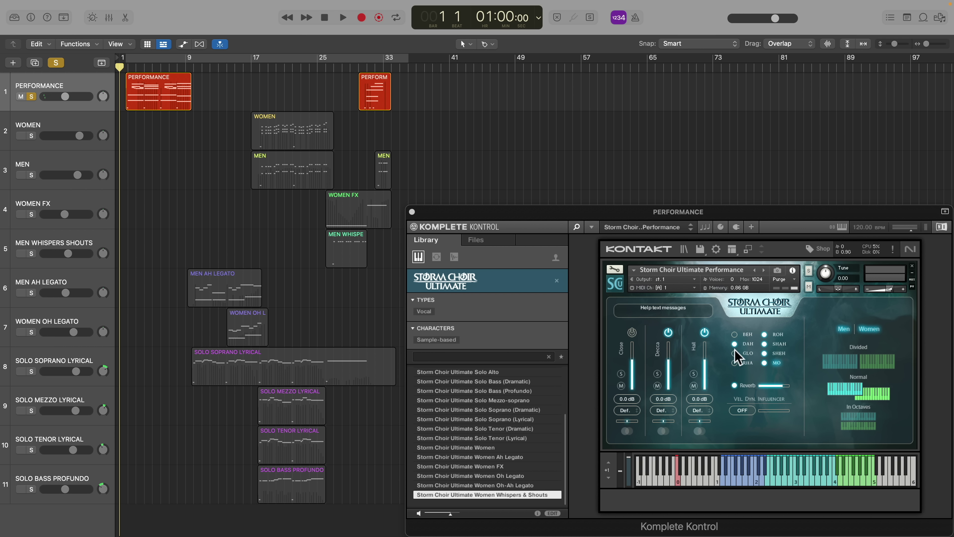
left_click(841, 362)
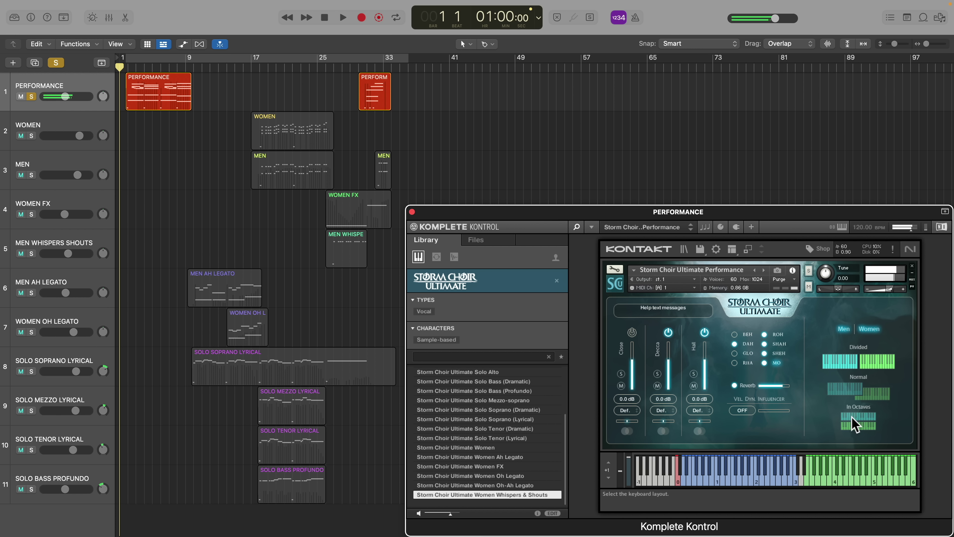
left_click(853, 425)
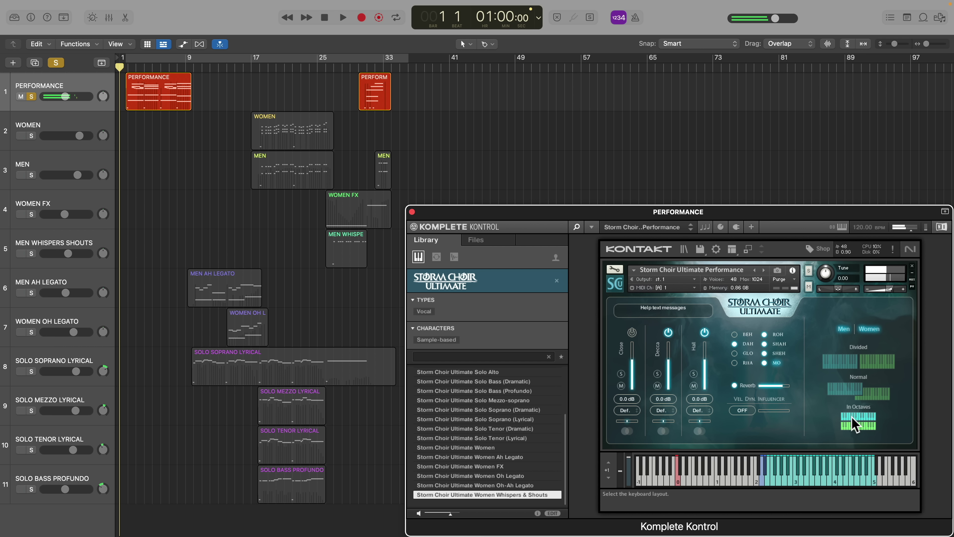
Switch the choir's keyboard layout to Normal and audition the soloed Performance track from the start
left_click(855, 395)
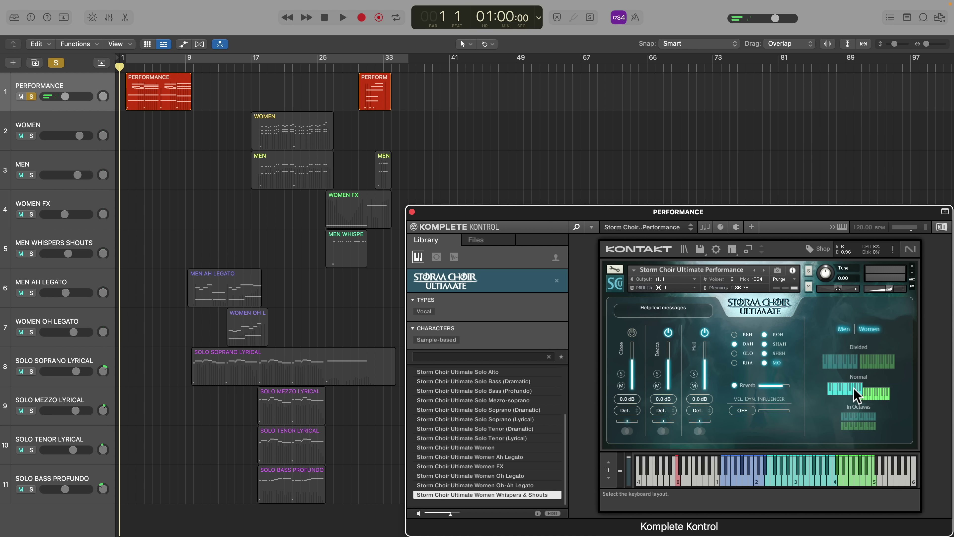
left_click(844, 329)
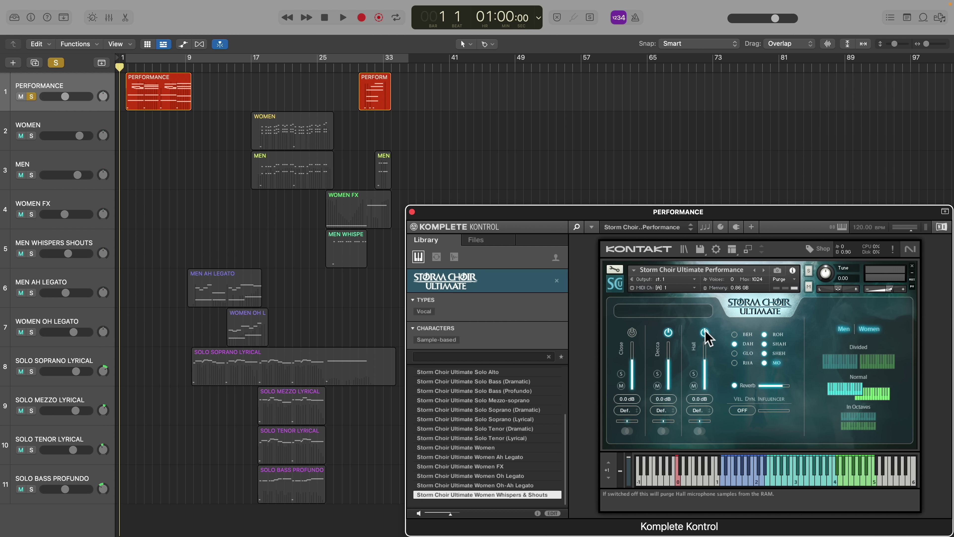
key("space")
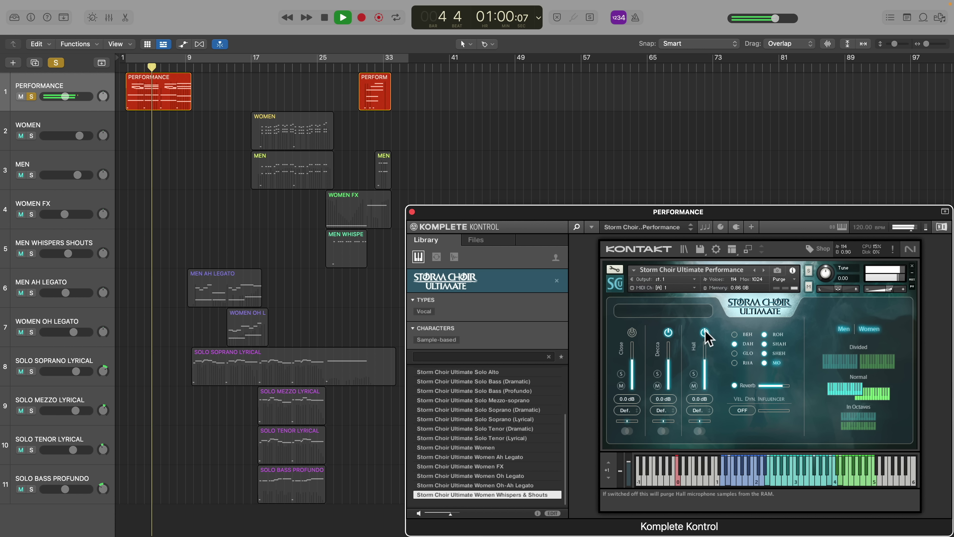
key("space")
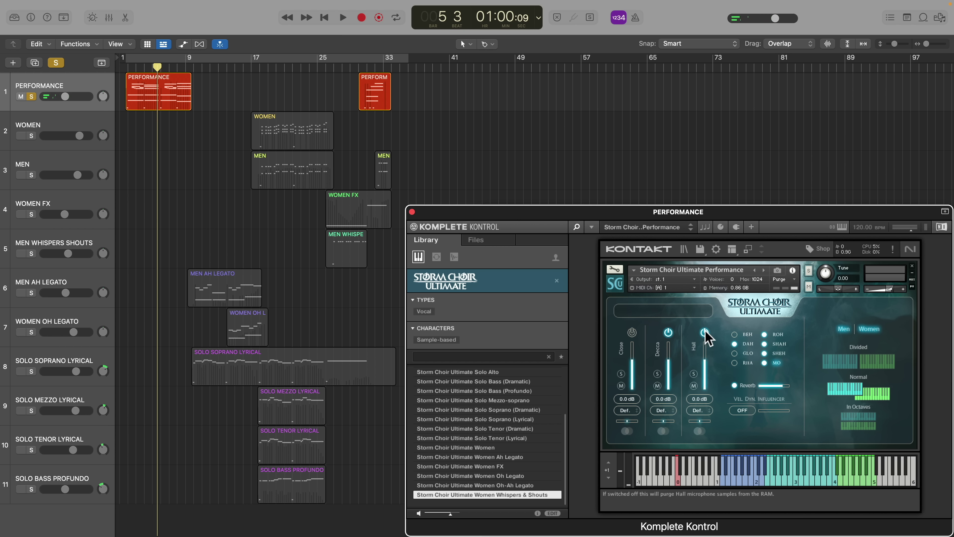
Solo the Men Ah Legato and Women Oh Legato tracks instead of Performance and play their legato parts
left_click(31, 96)
left_click(31, 292)
left_click(31, 332)
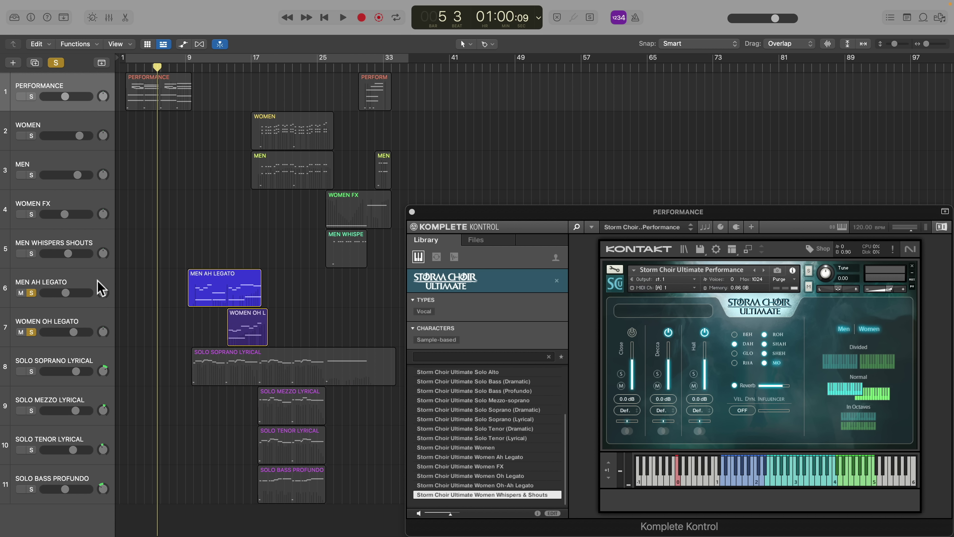
left_click(100, 287)
key("space")
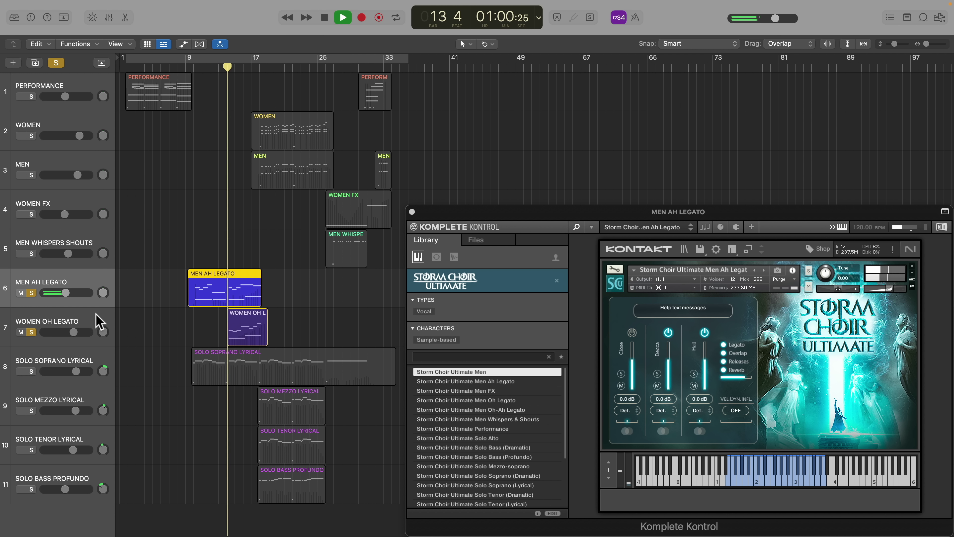
Show the Women Oh Legato region's modulation automation in the Piano Roll while the part plays
left_click(99, 321)
key("e")
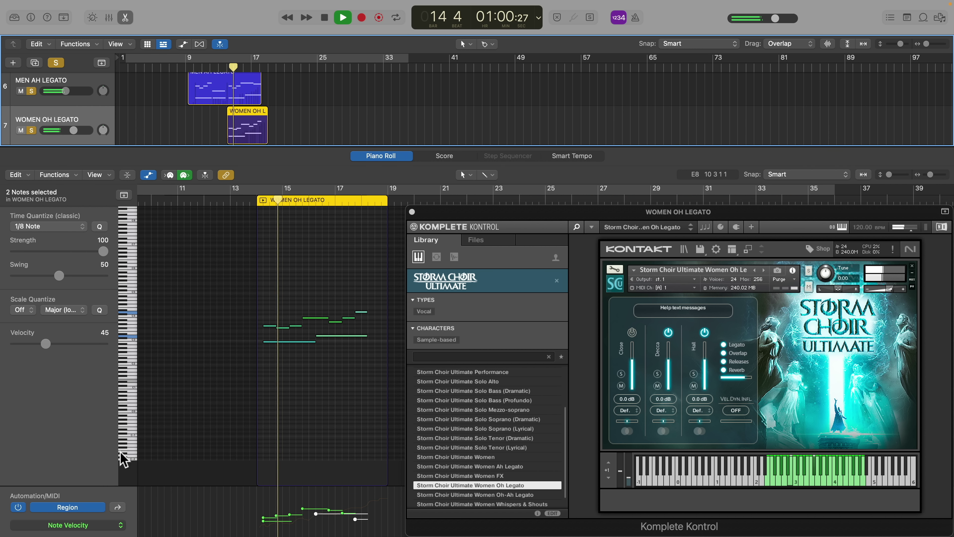
left_click(112, 519)
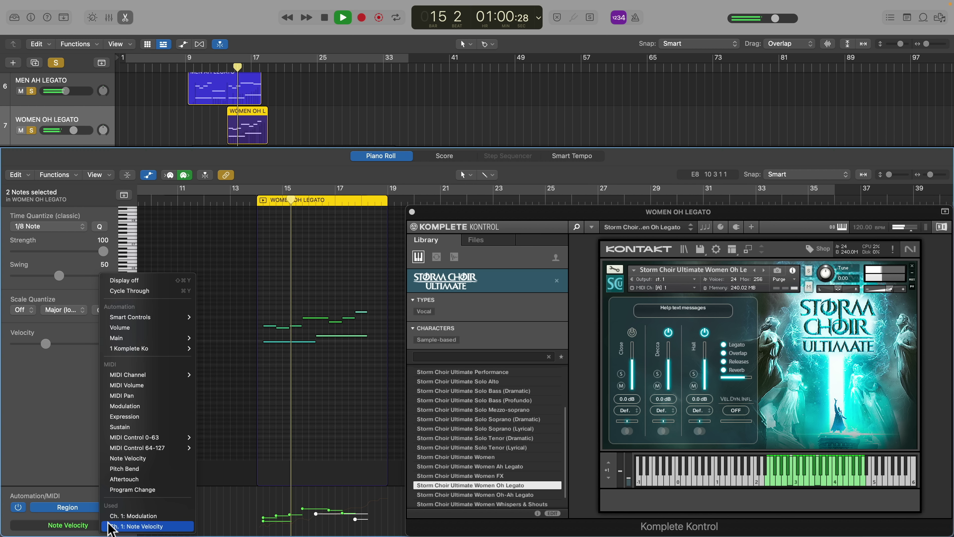
left_click(130, 406)
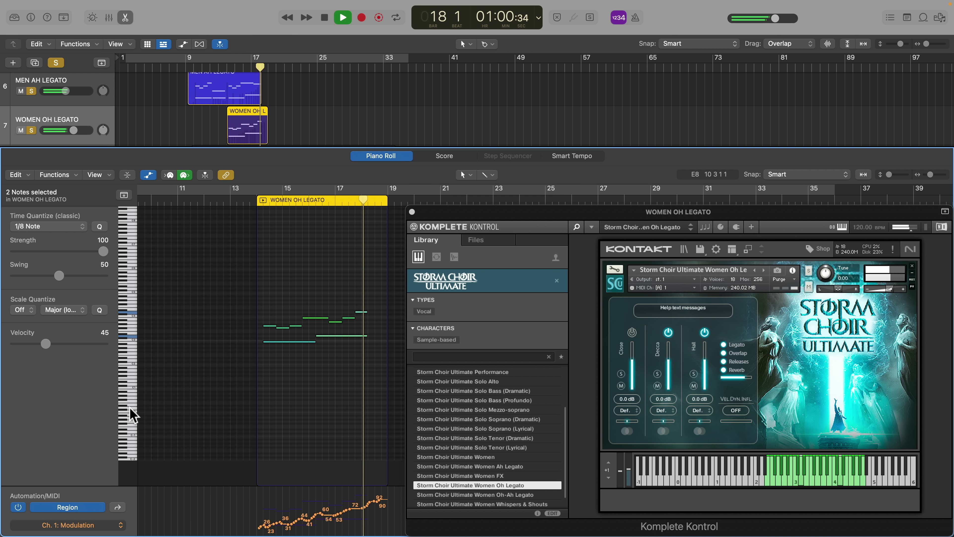
key("space")
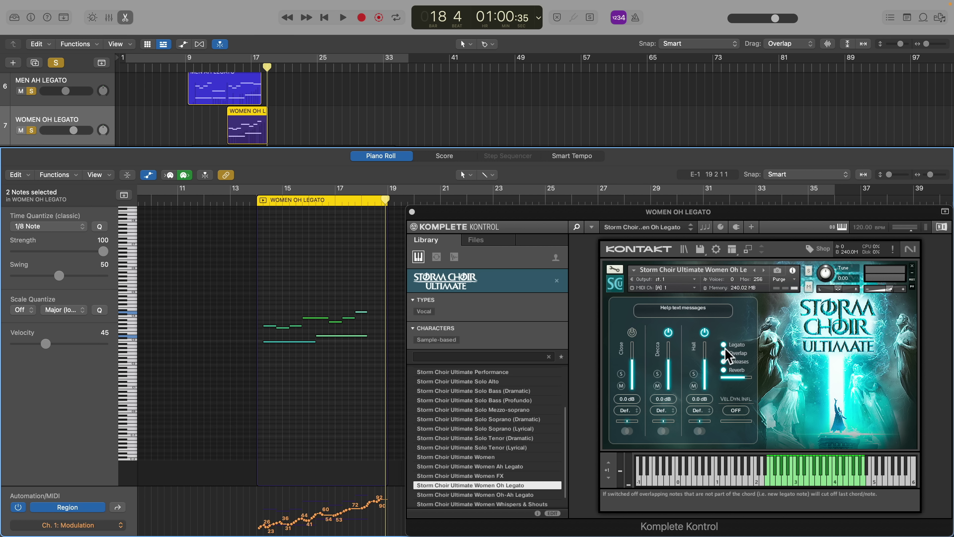
Close the Piano Roll, solo the Women and Men tracks instead, and audition their syllable parts
key("e")
left_click(264, 138)
key("space")
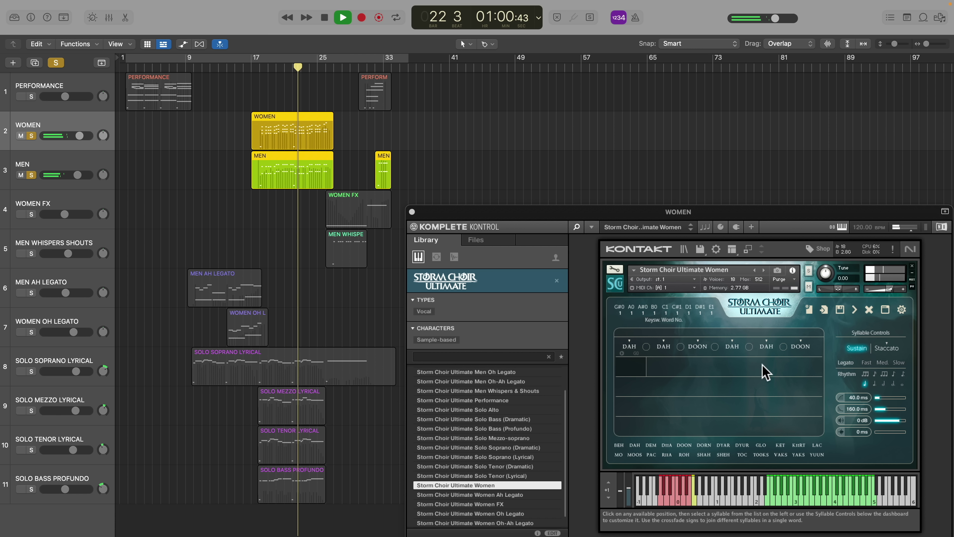
key("space")
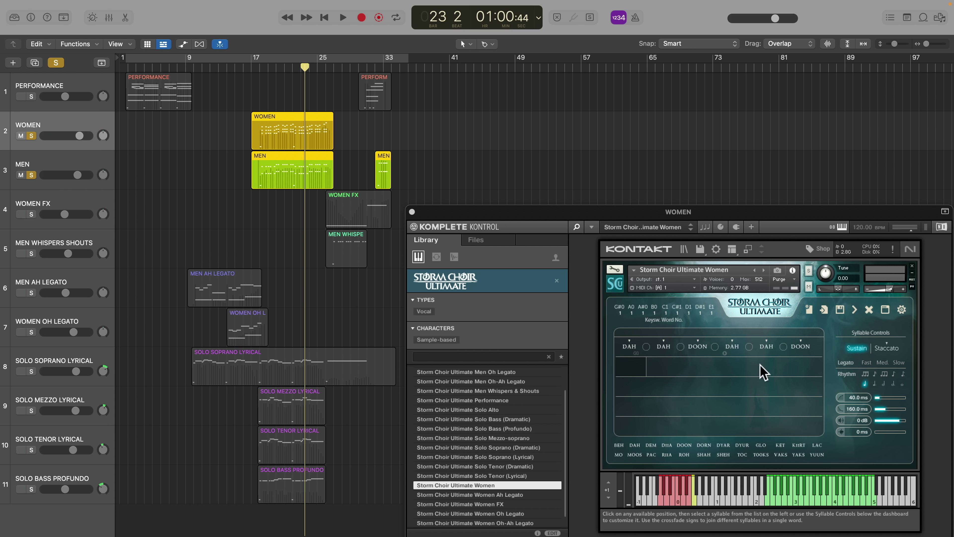
Add the syllables DORN, SHEH, DYAR and DYUR to the Women instrument's second row and crossfade them together
left_click(635, 374)
left_click(704, 445)
left_click(723, 454)
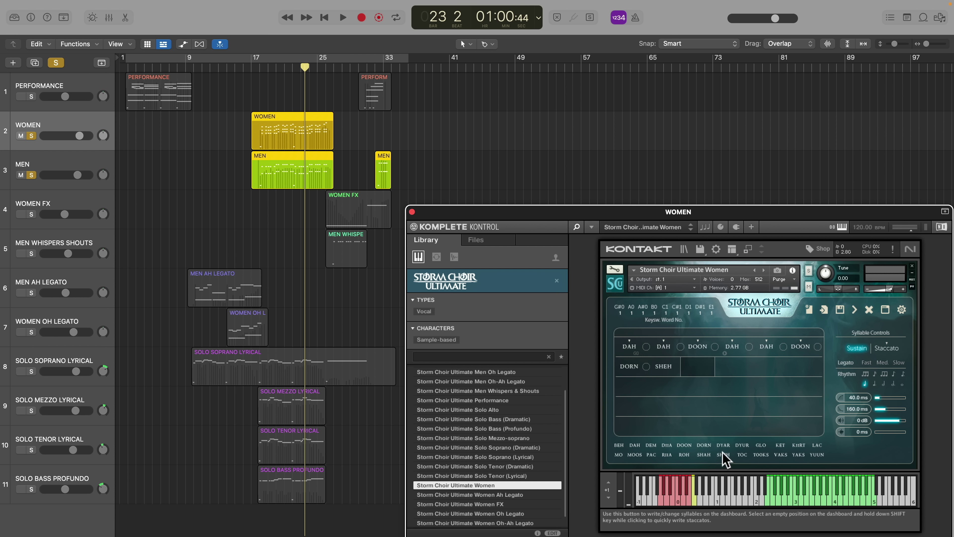
left_click(723, 445)
left_click(742, 445)
left_click(632, 368)
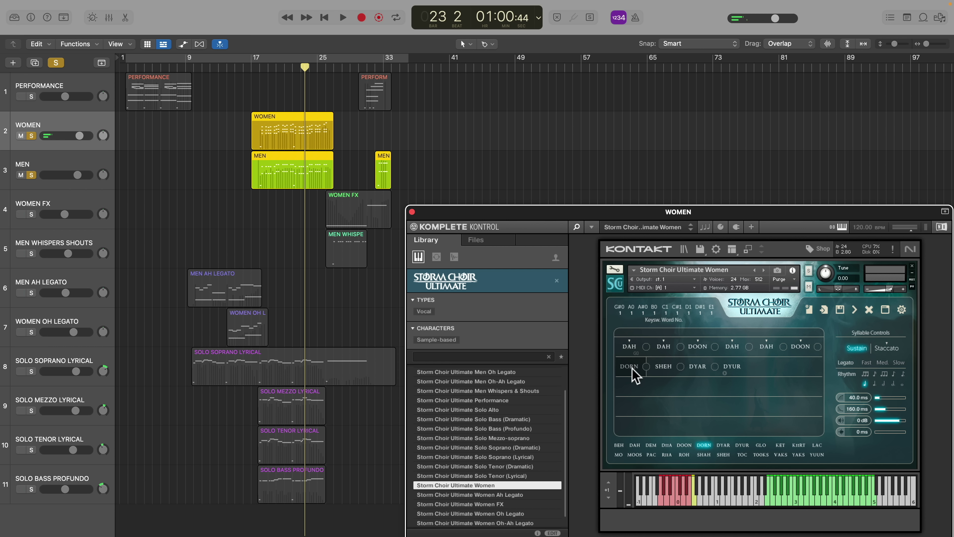
left_click_drag(643, 367, 681, 365)
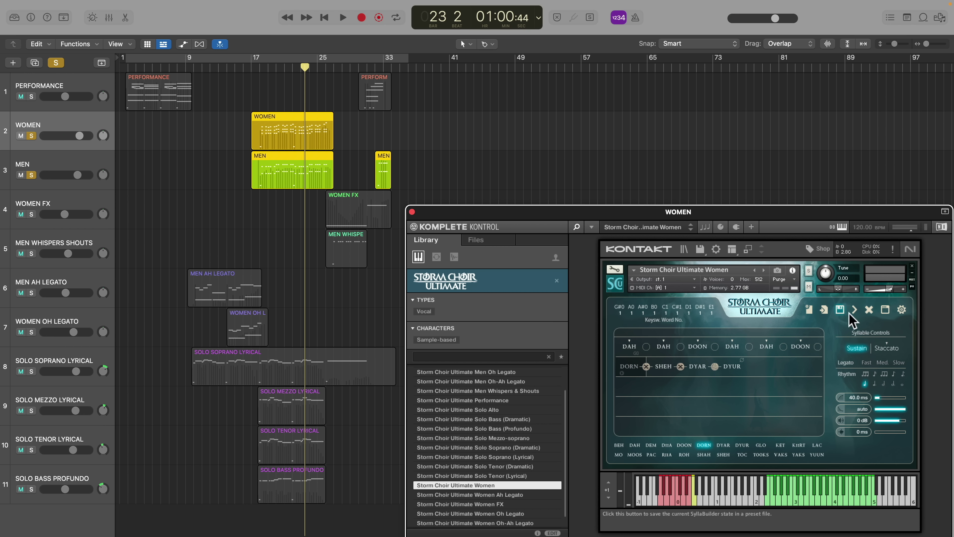
Delete the syllables DORN, SHEH, DYAR and DYUR from the second row of the Women instrument
left_click(869, 309)
left_click(697, 367)
left_click(669, 366)
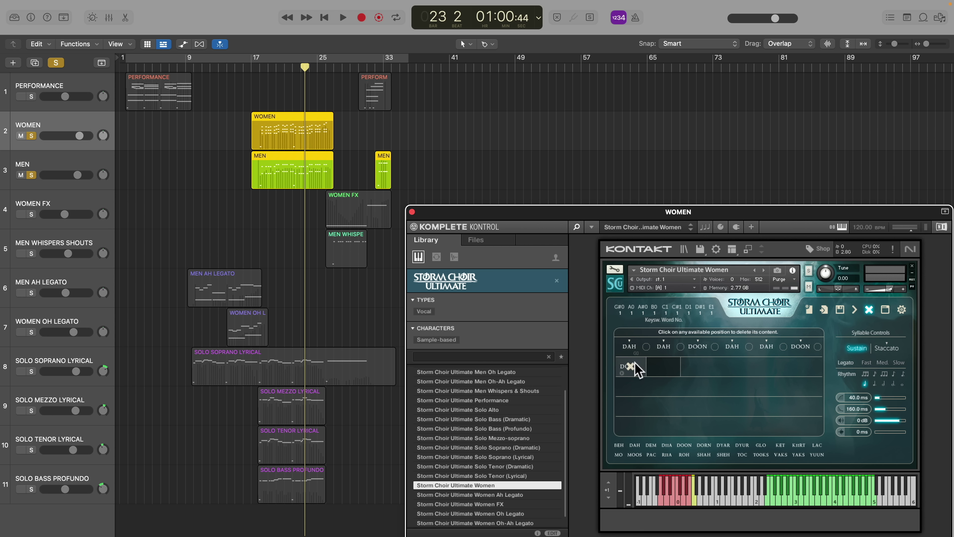
left_click(633, 366)
Resume playback of the soloed Women and Men tracks and show the Men track's syllable instrument
key("space")
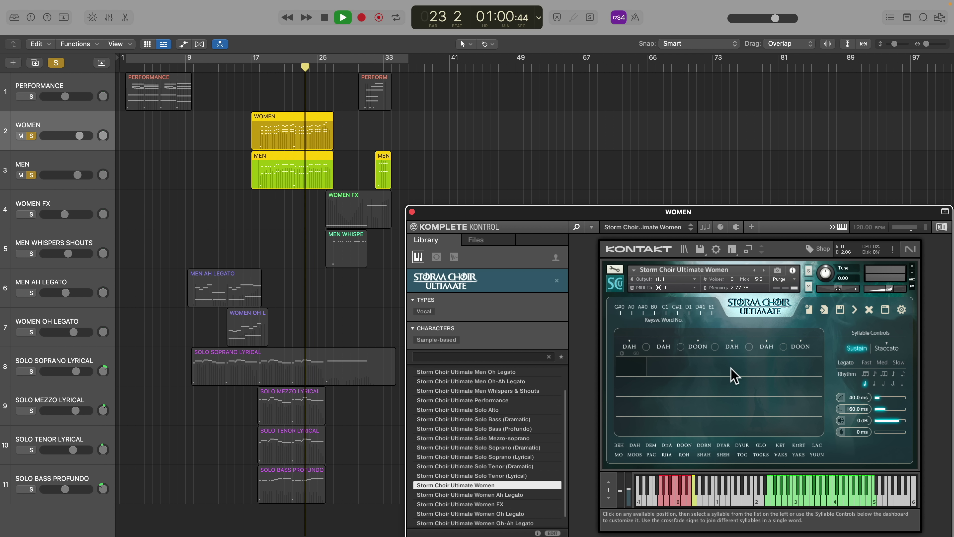
left_click(84, 166)
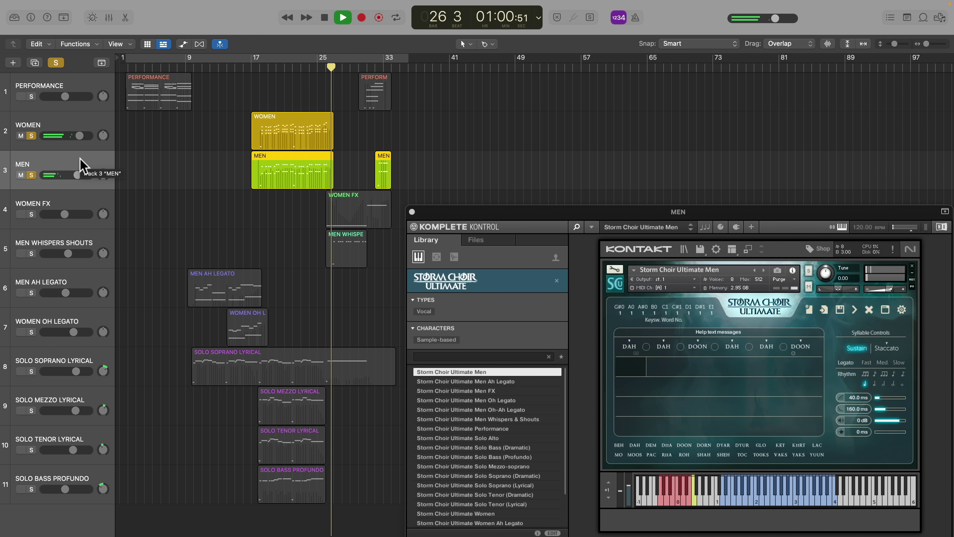
Audition the four soloed solo-voice tracks together, viewing the soprano and mezzo instruments during playback
key("Down")
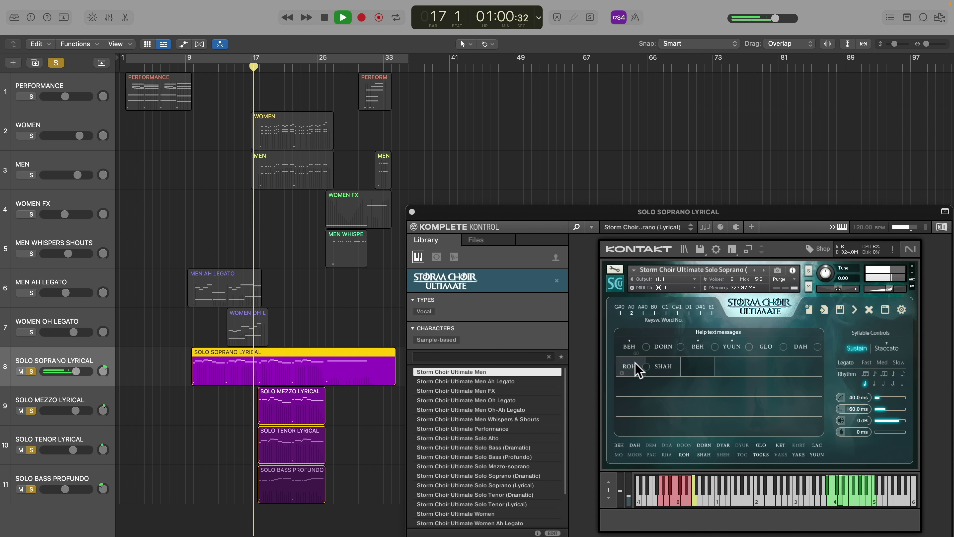
key("Down")
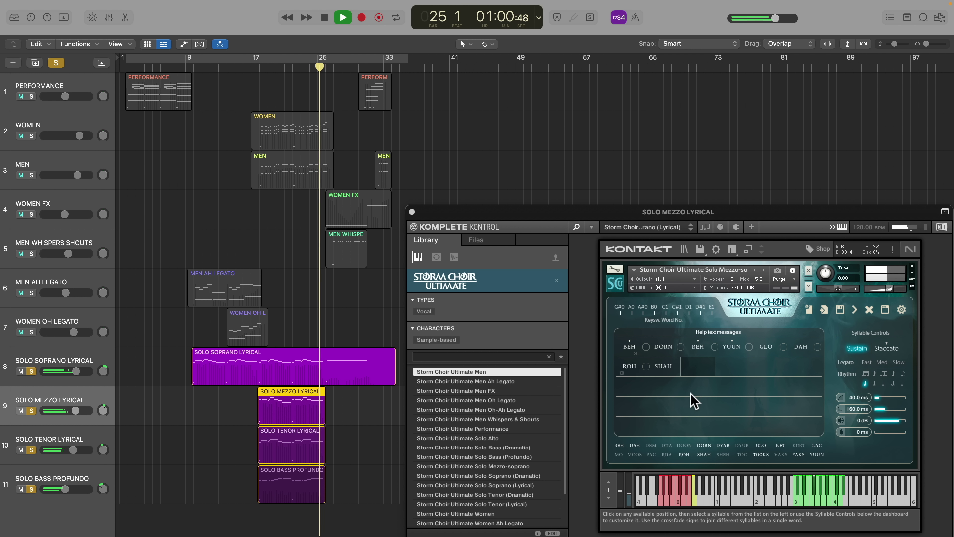
key("space")
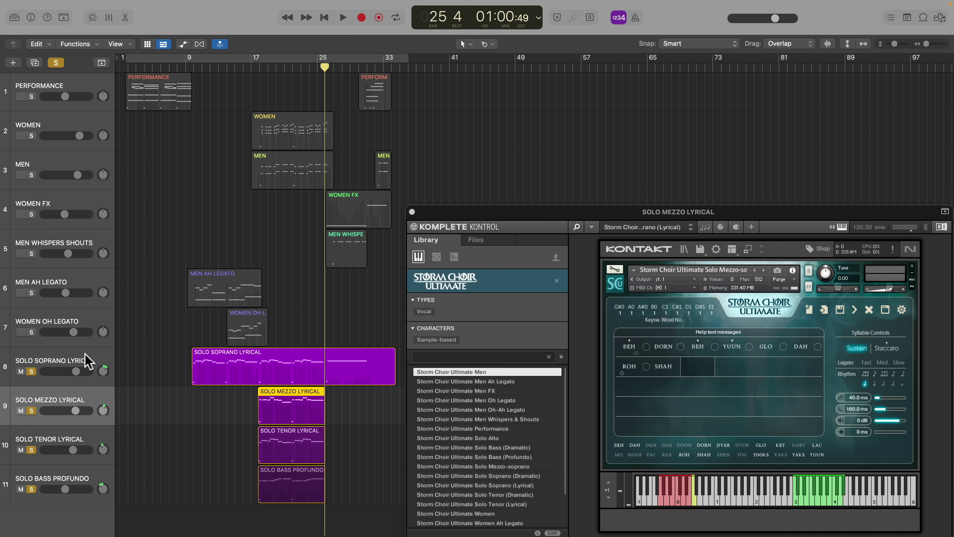
Examine the syllable instruments on the Solo Soprano Lyrical, Solo Mezzo Lyrical and Solo Bass Profundo tracks
left_click(87, 361)
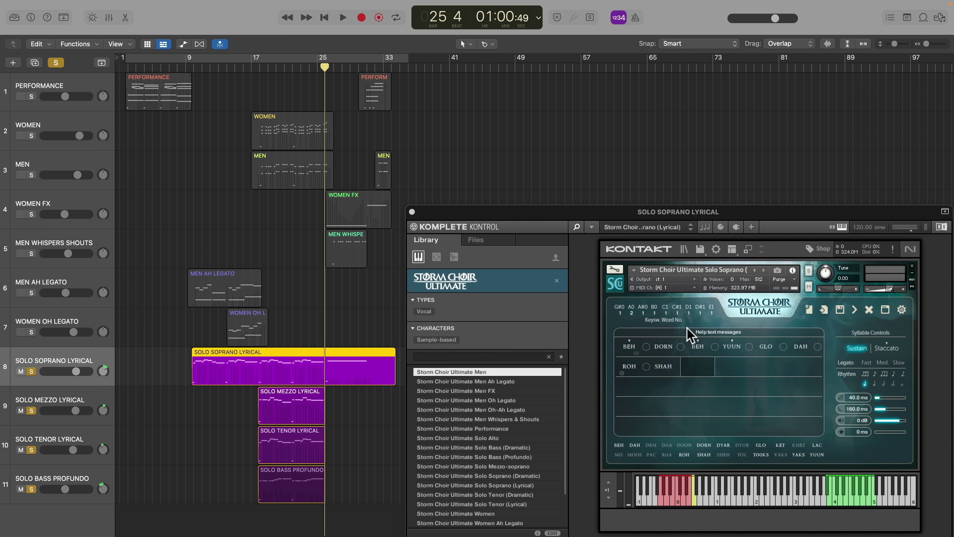
left_click(101, 404)
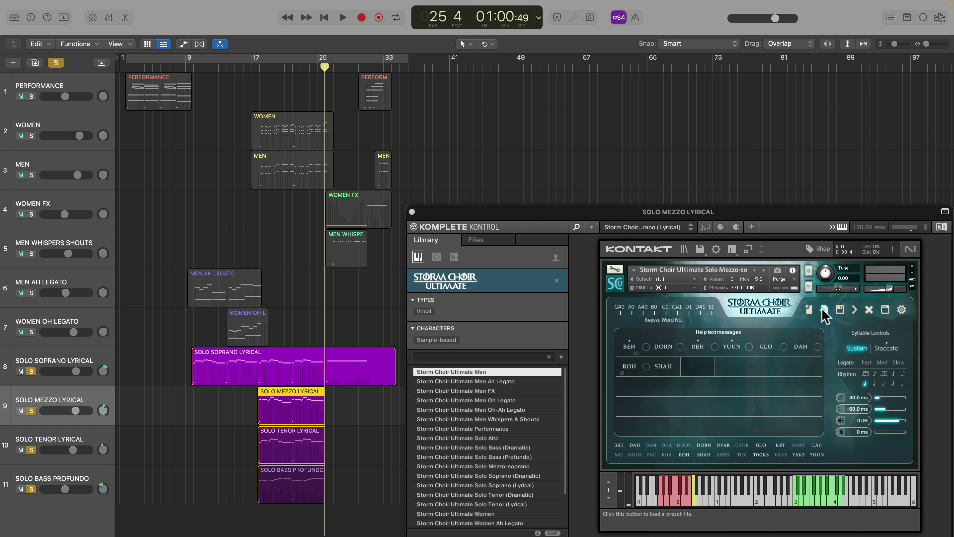
left_click(97, 477)
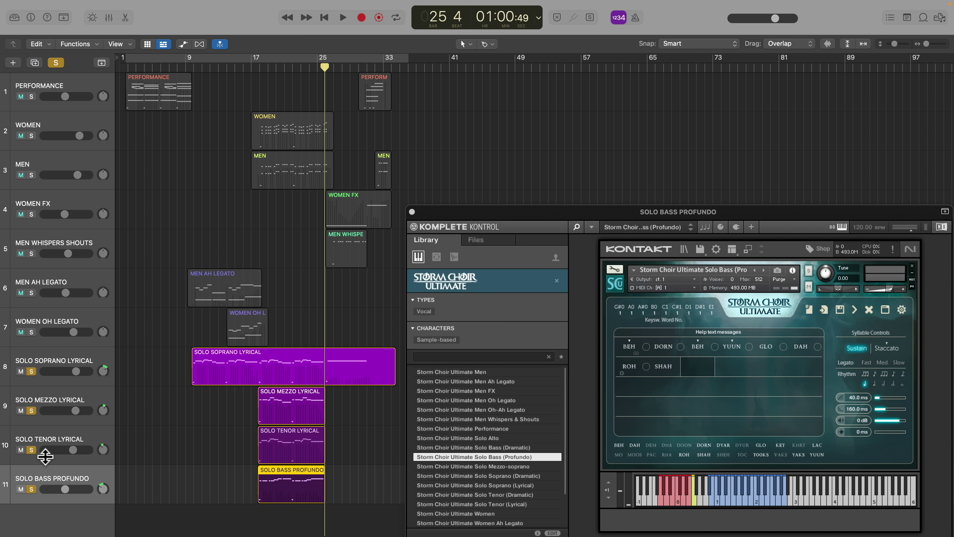
Unsolo the tenor, mezzo and soprano tracks, leaving only Solo Bass Profundo soloed, and move the playhead to bar 18
left_click(31, 450)
left_click(31, 411)
left_click(31, 371)
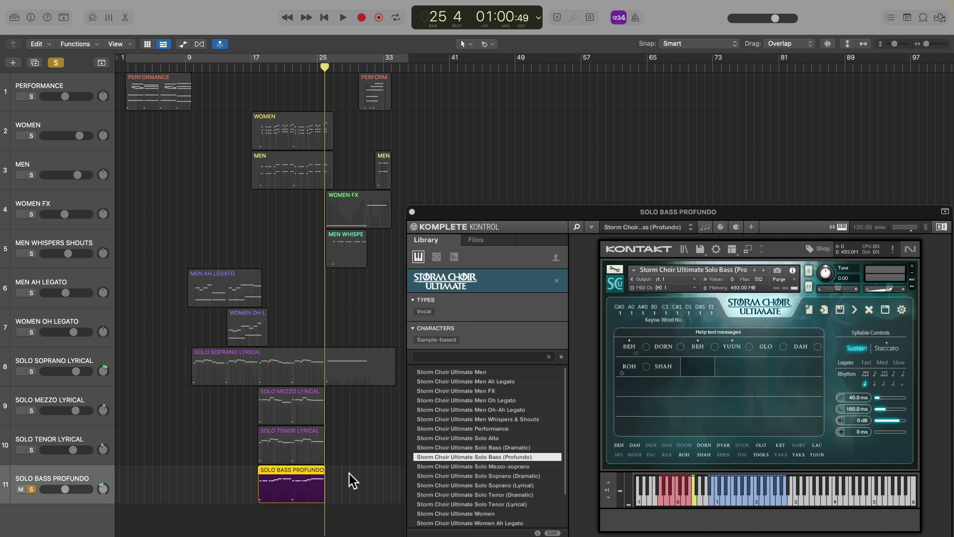
key("comma")
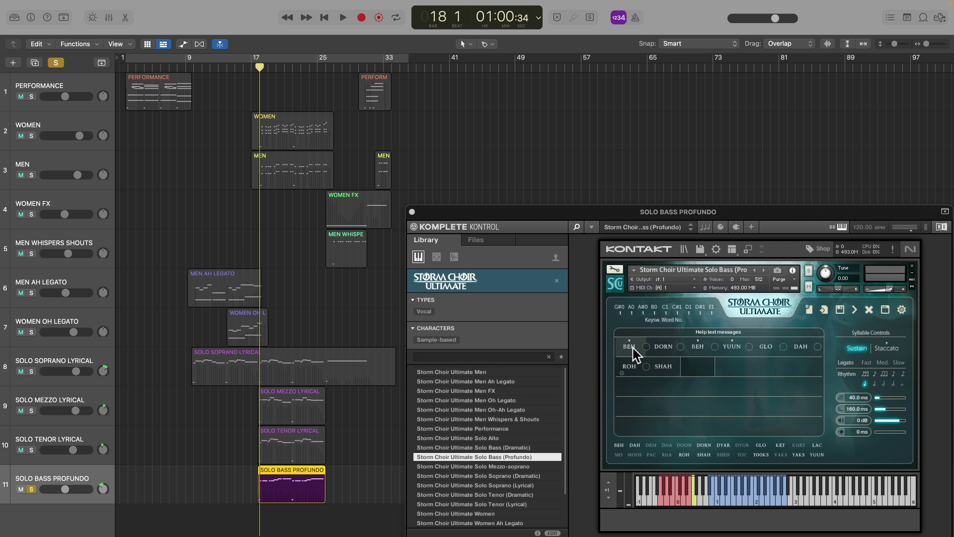
Audition the bass profundo line with the GLO syllable selected and show the instrument's settings page
left_click(635, 353)
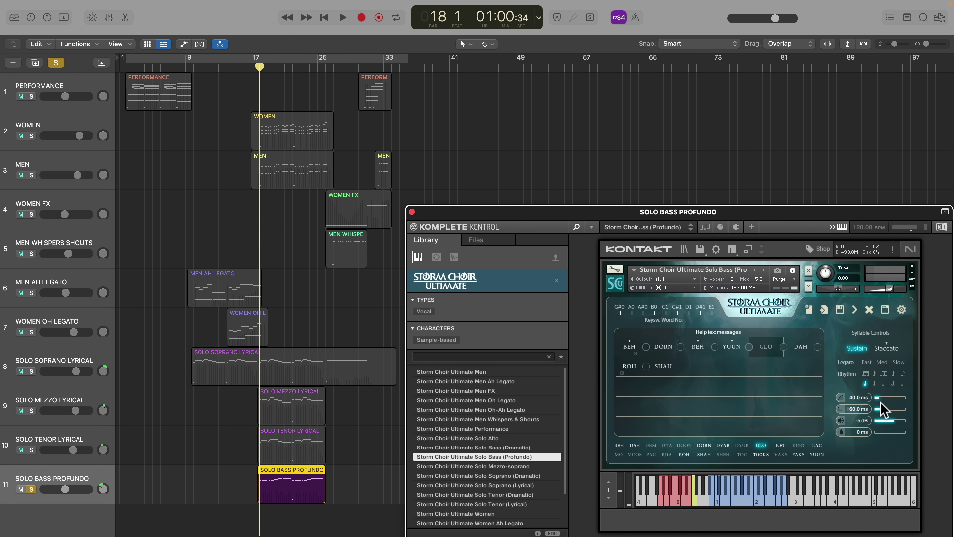
key("space")
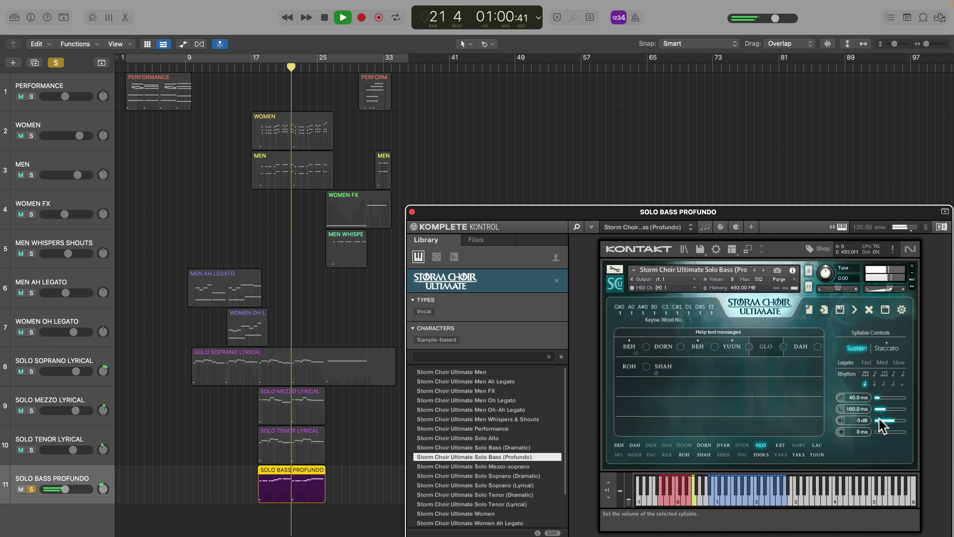
key("space")
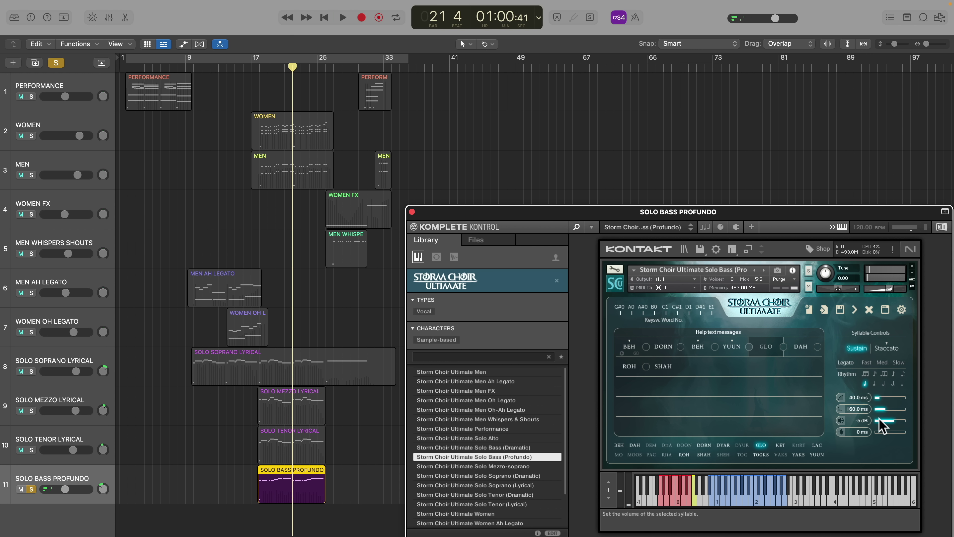
left_click(902, 309)
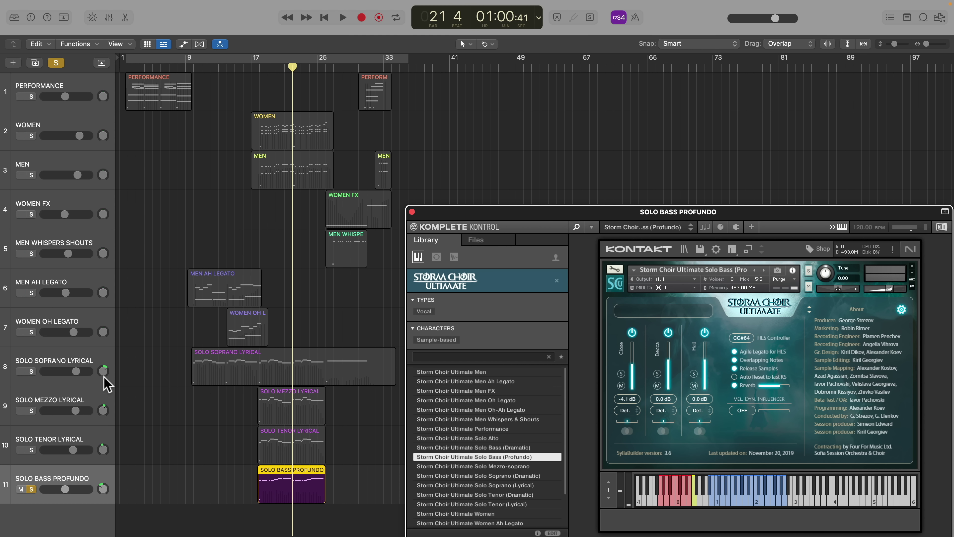
Solo the Women FX and Men Whispers Shouts tracks instead and audition effects on the Women FX keyboard
left_click(56, 222)
left_click(30, 237, "shift")
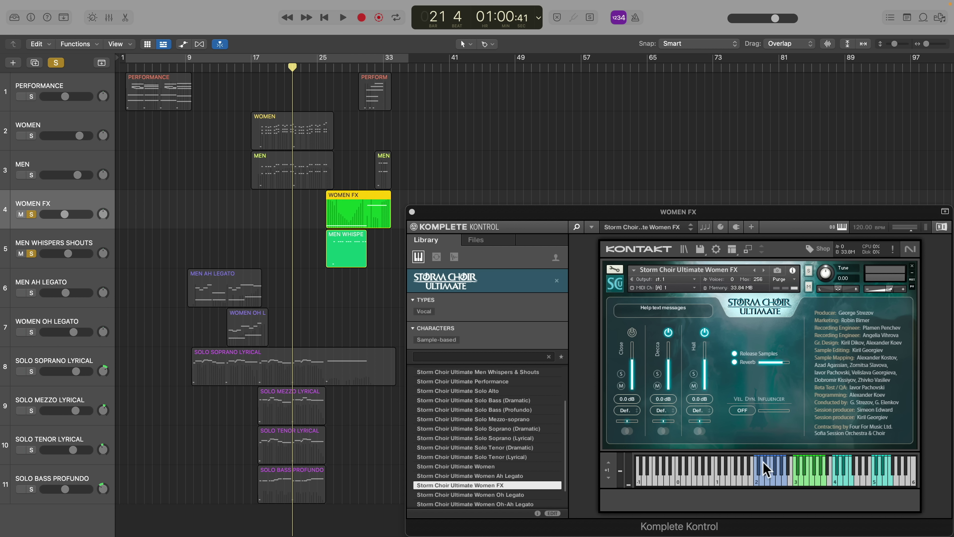
left_click(767, 471)
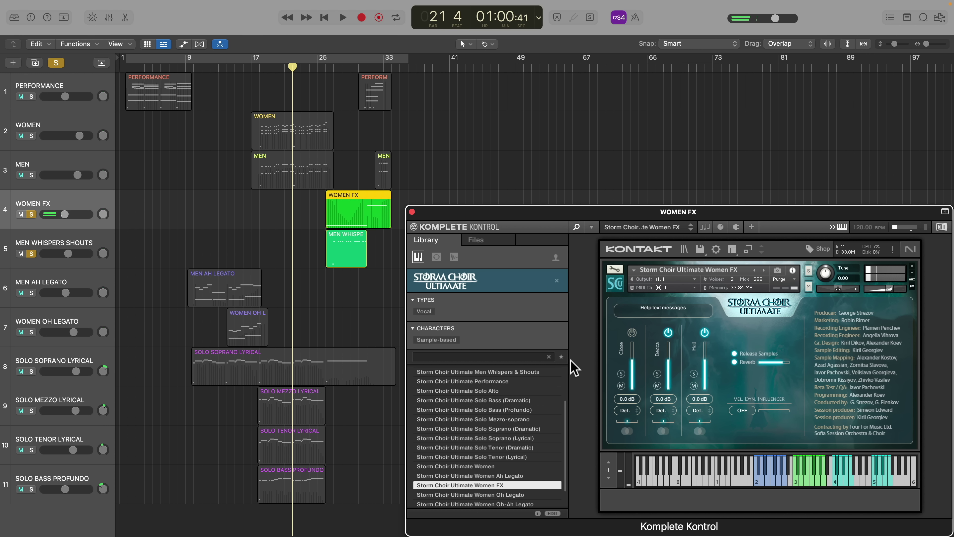
Select the Men Whispers Shouts track and audition several whispers and shouts on its keyboard
left_click(94, 245)
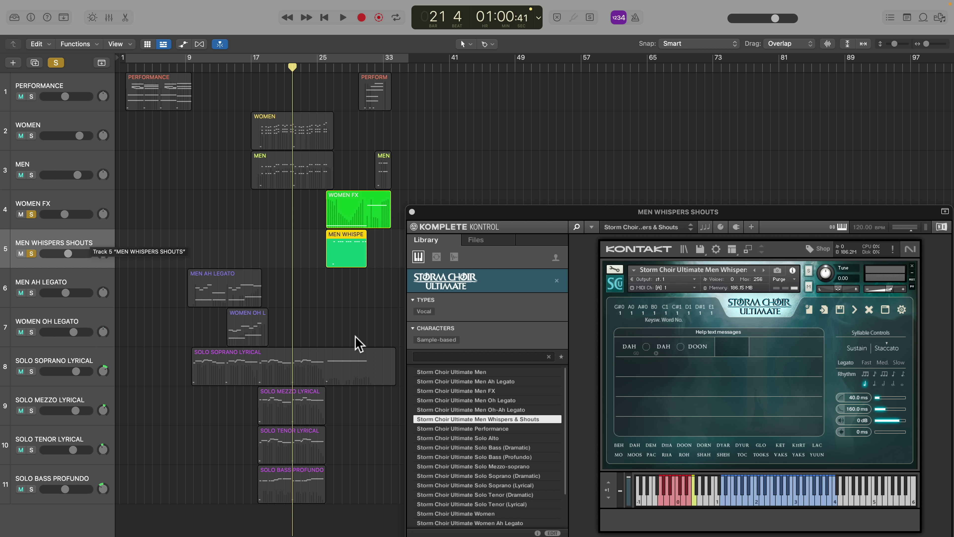
left_click(777, 502)
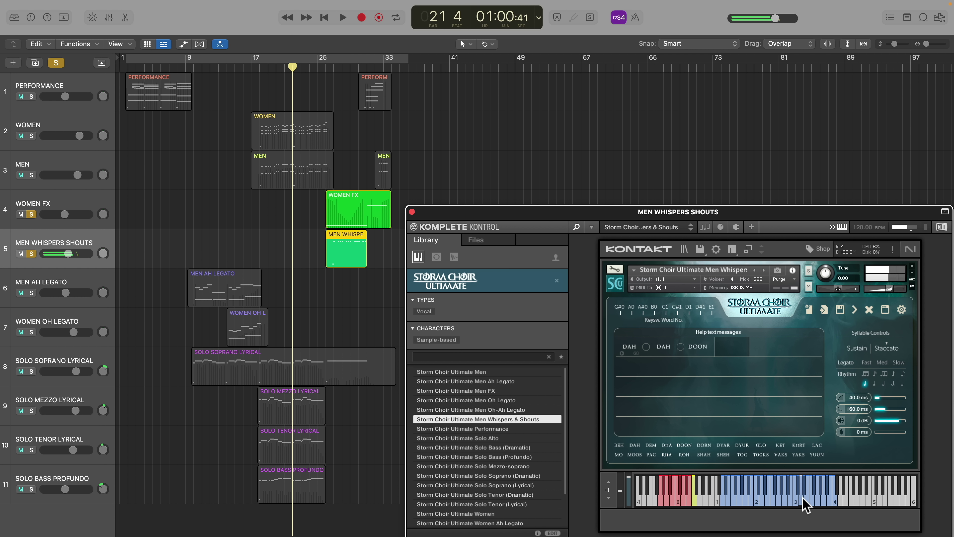
left_click(784, 489)
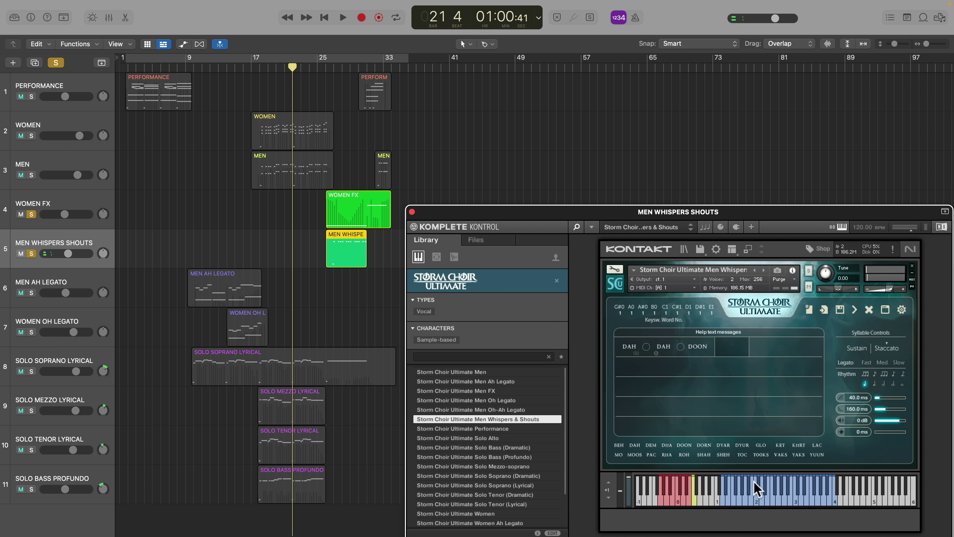
Play the soloed Women FX and Men Whispers Shouts regions, viewing the Women FX instrument and returning to Men Whispers Shouts
key("shift+Return")
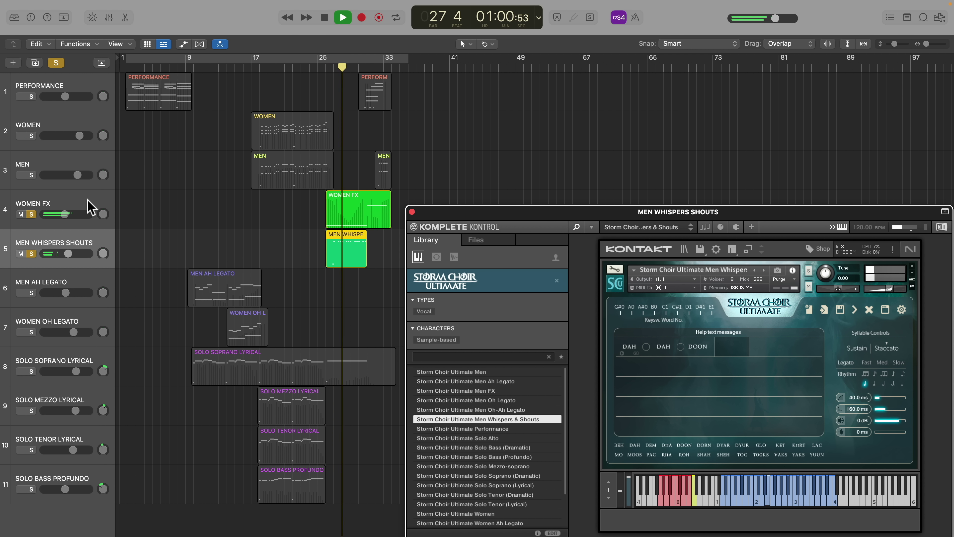
left_click(90, 206)
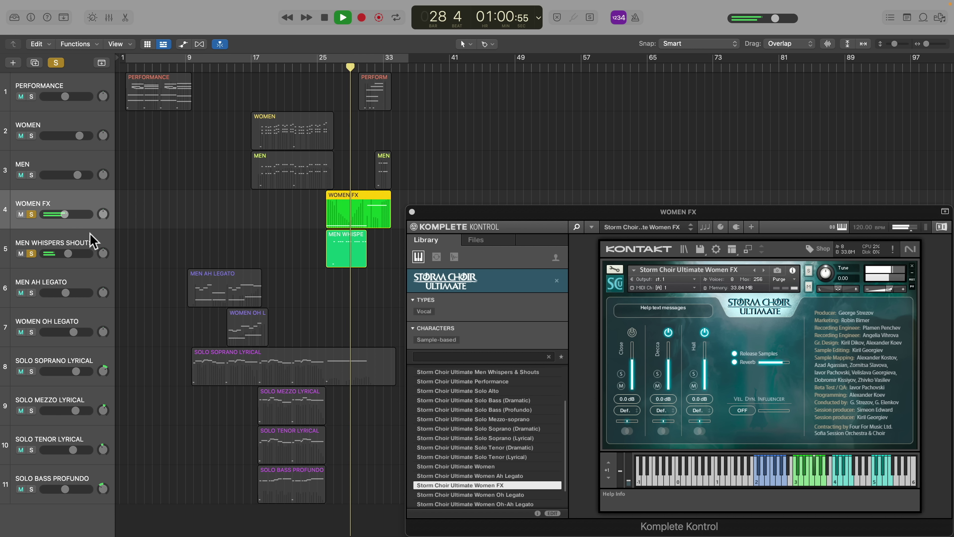
left_click(93, 243)
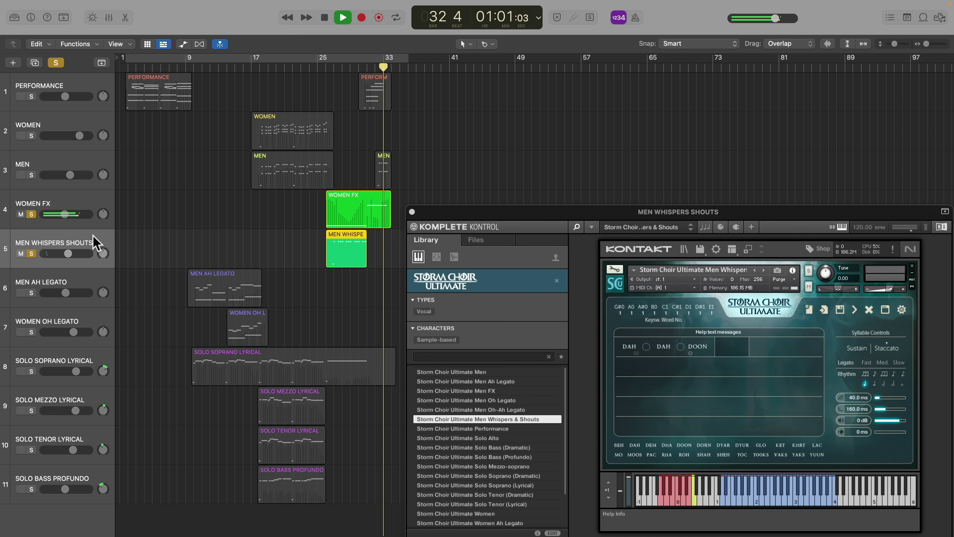
Turn on cycle mode and show the mixer in place of the Men Whispers Shouts instrument window
key("c")
key("x")
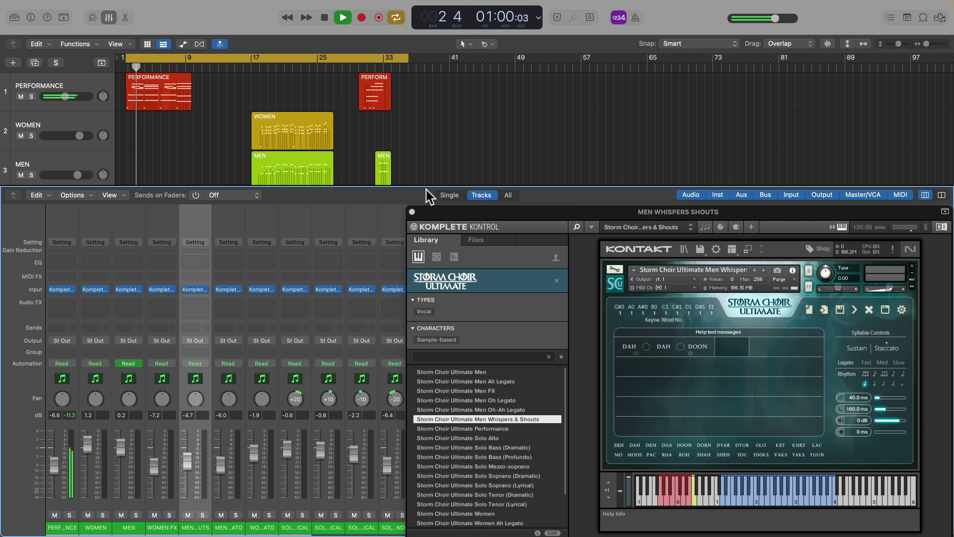
left_click(412, 212)
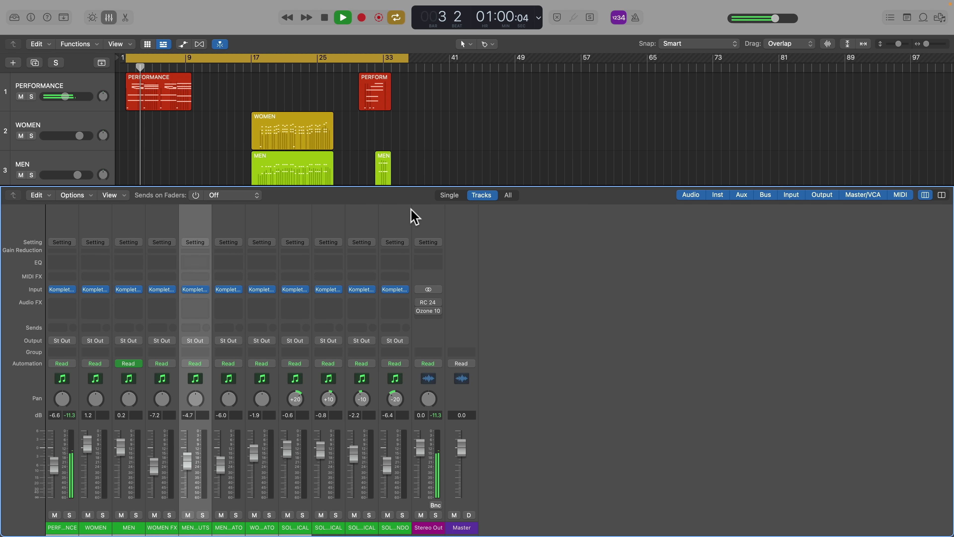
Open the RC 24 reverb on the Stereo Out channel, enable it and move its window clear of the channel strips
left_click(430, 302)
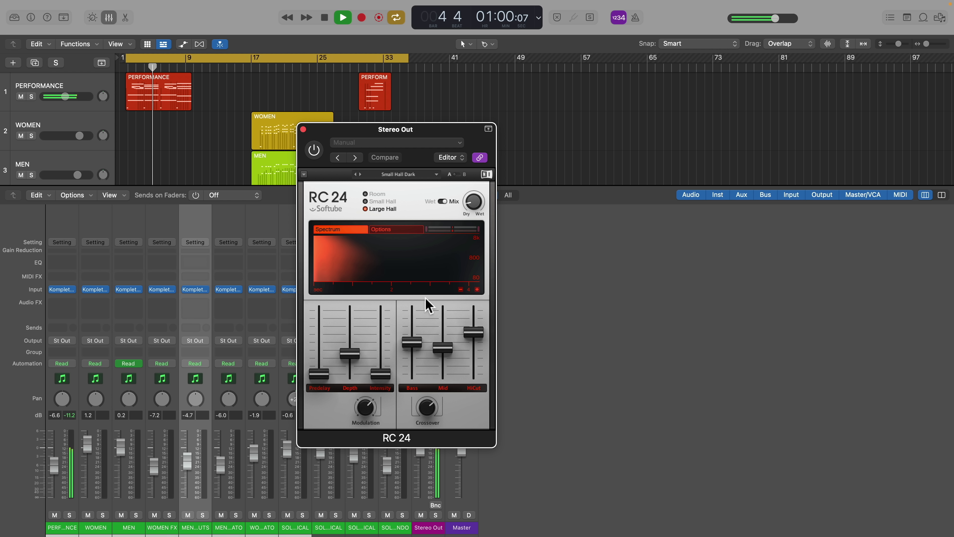
left_click(314, 150)
left_click_drag(326, 134, 545, 152)
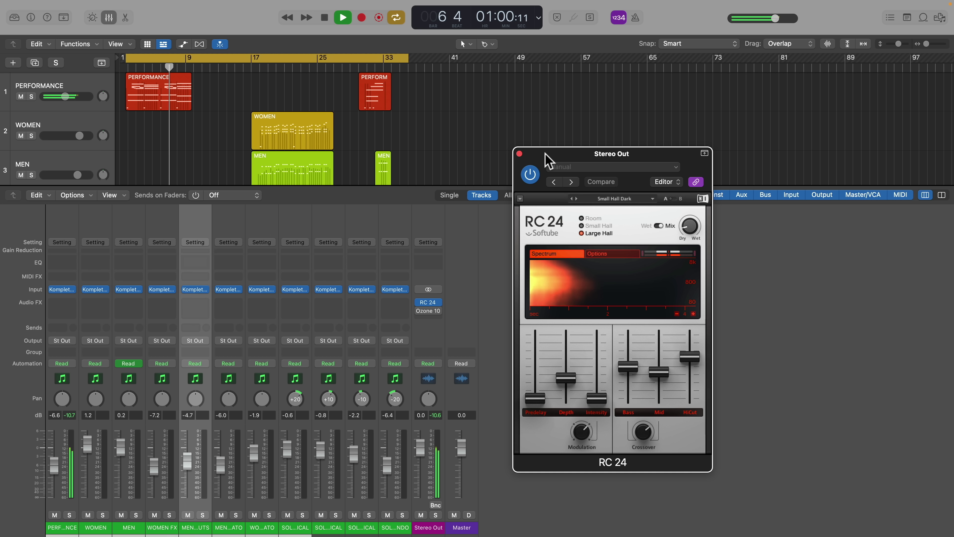
Open Ozone 10 on the Stereo Out channel, enable it and show its Dynamics and Maximizer modules
mouse_move(429, 311)
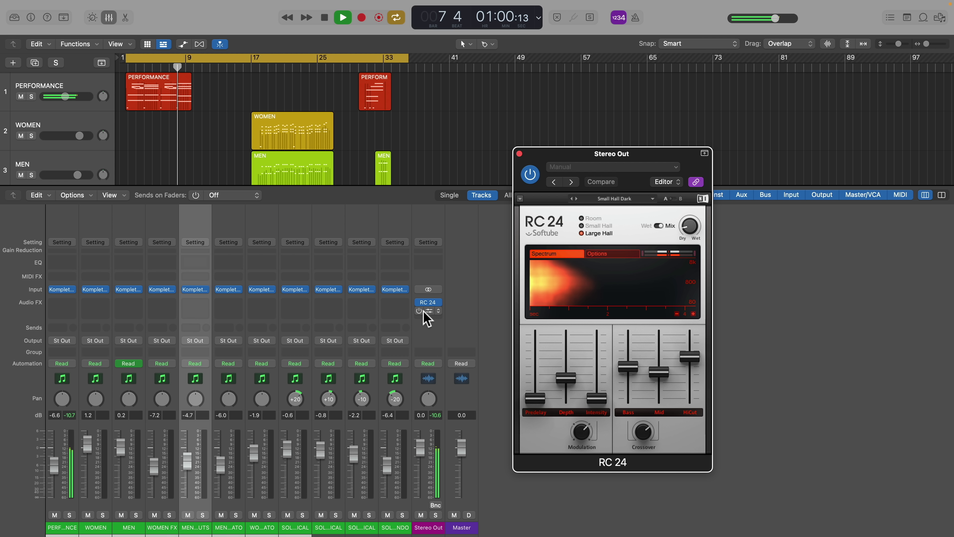
left_click(429, 310)
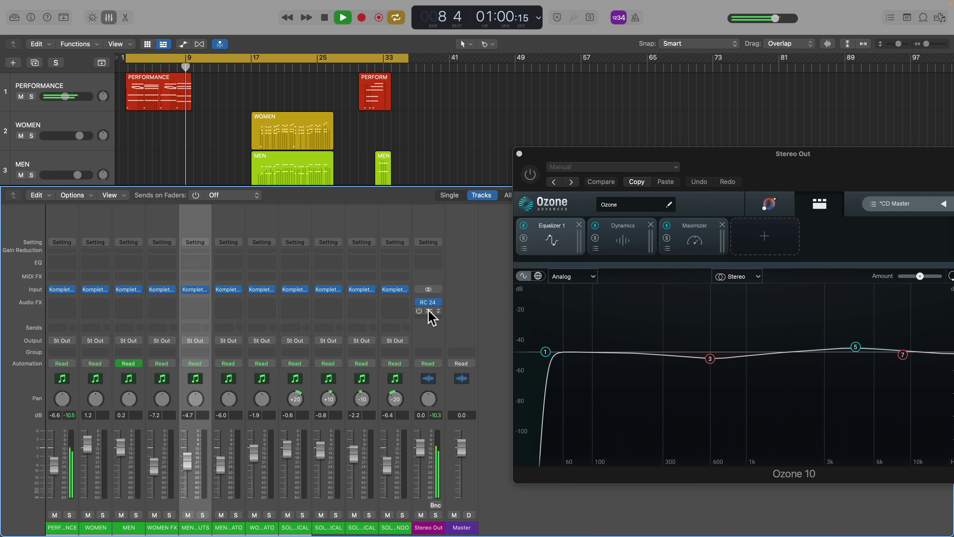
left_click_drag(537, 156, 351, 162)
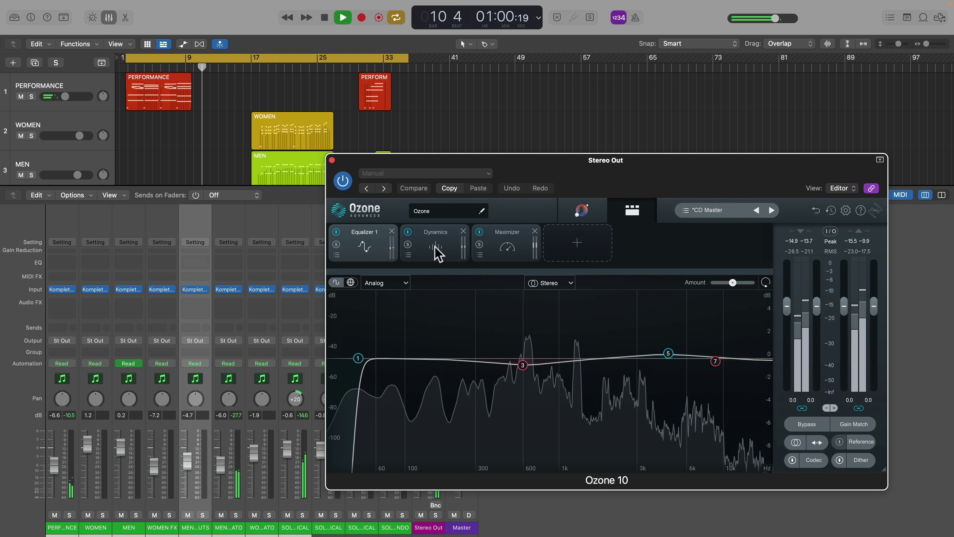
left_click(438, 254)
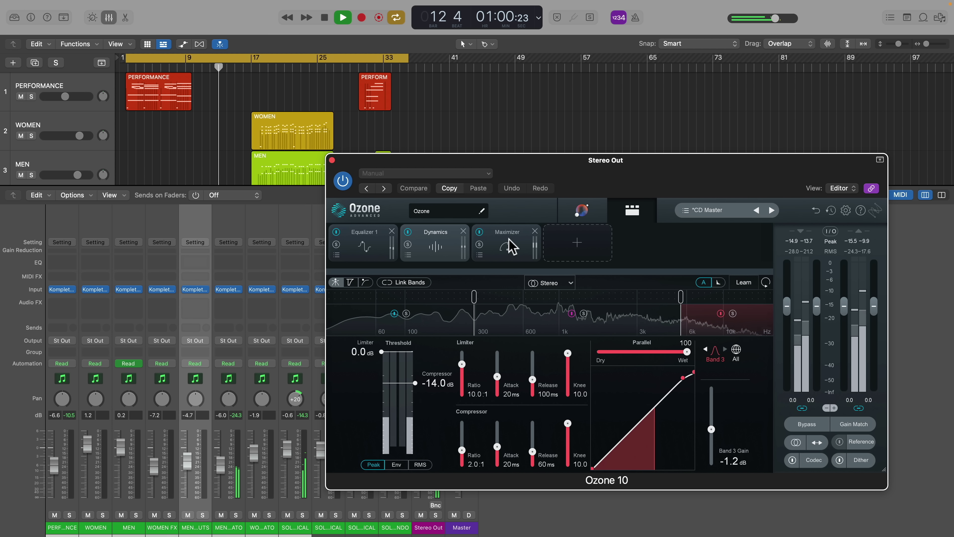
left_click(510, 247)
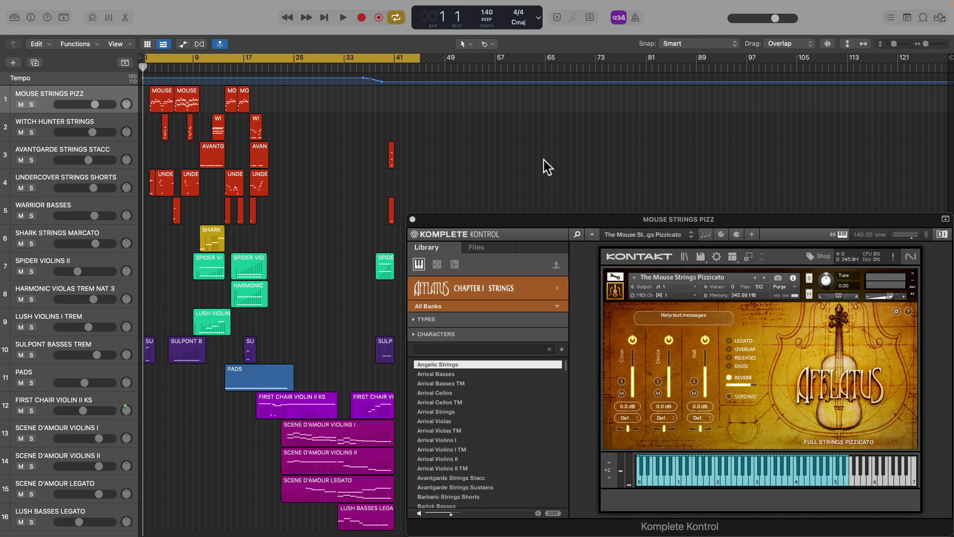
Preview Angelic Strings, Arrival Basses, Arrival Cellos, Avantgarde Strings Stacc and Barbaric Strings Shorts in the Afflatus Chapter I Strings library
left_click(482, 365)
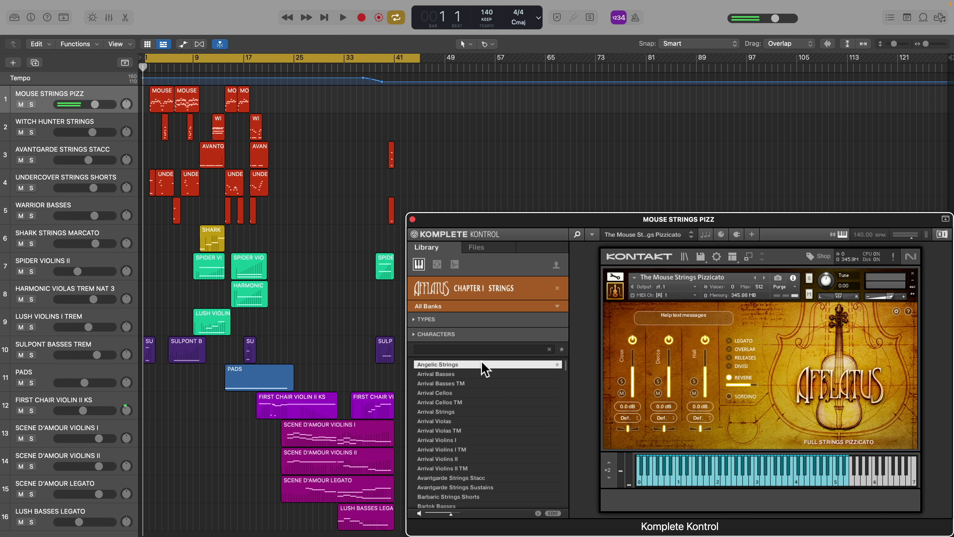
left_click(480, 374)
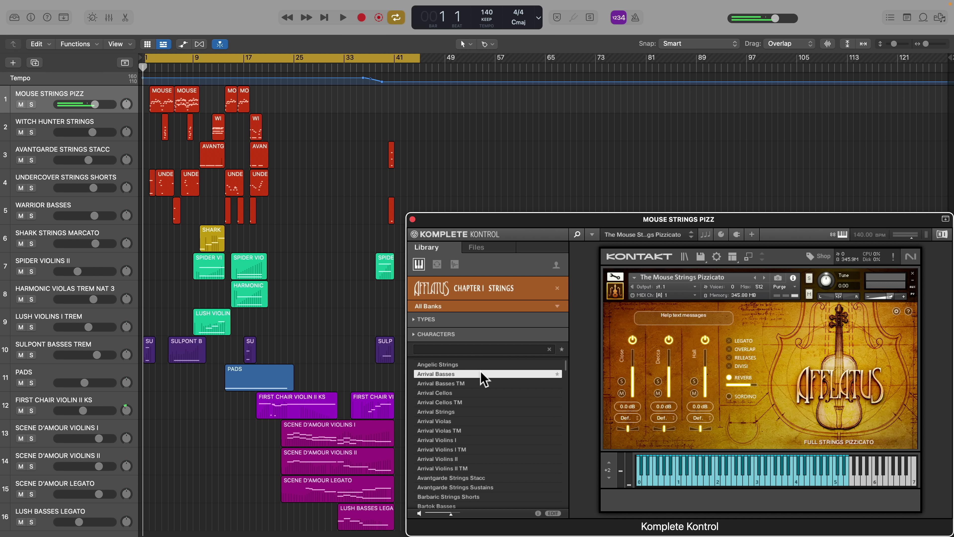
left_click(482, 393)
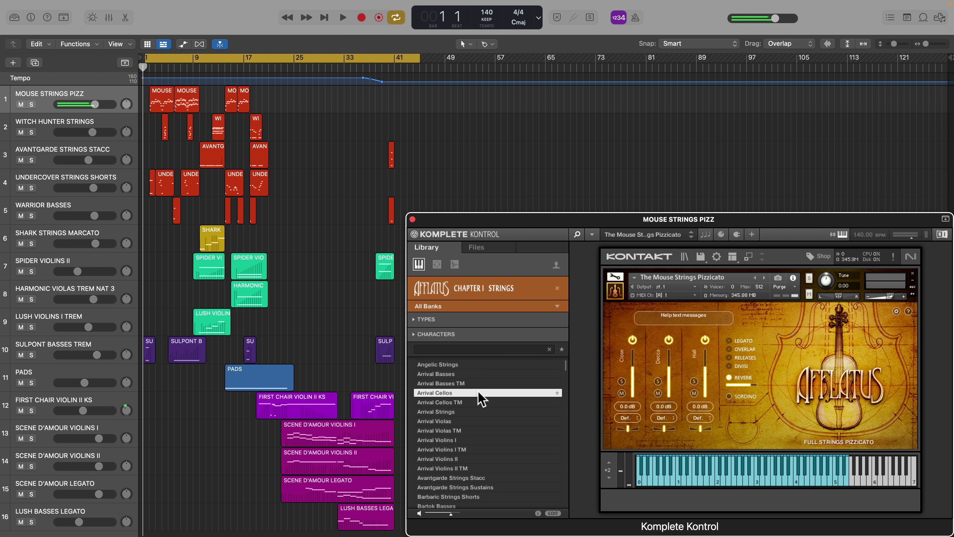
scroll(479, 398, "down", 4)
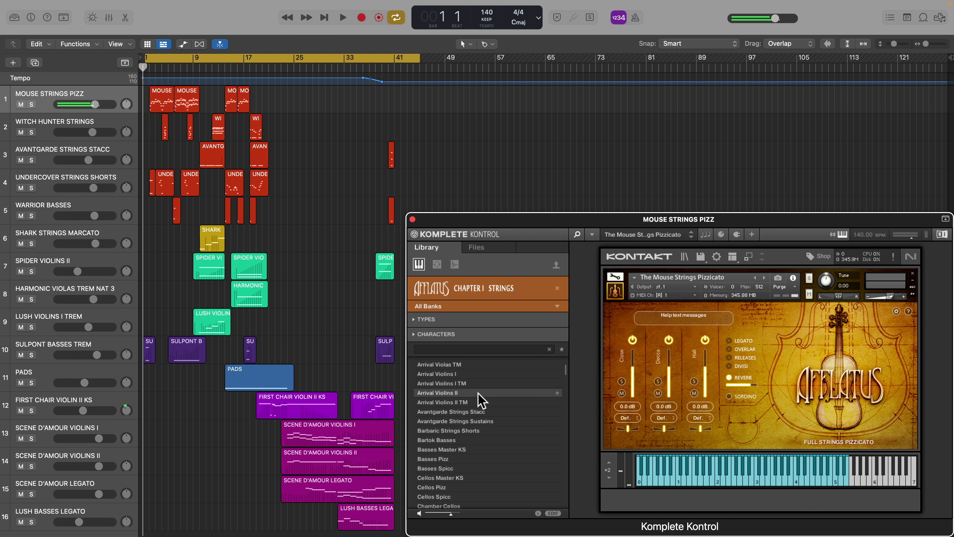
left_click(481, 411)
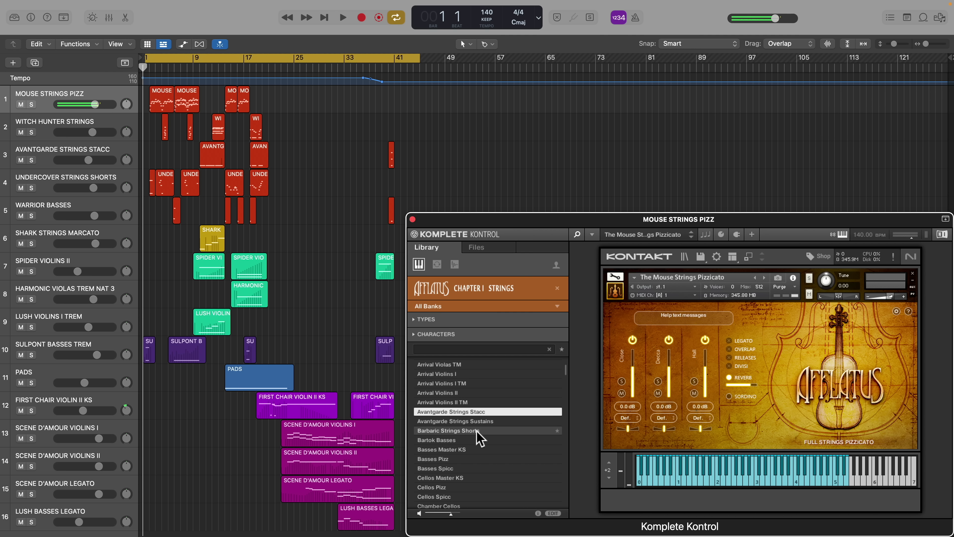
left_click(478, 431)
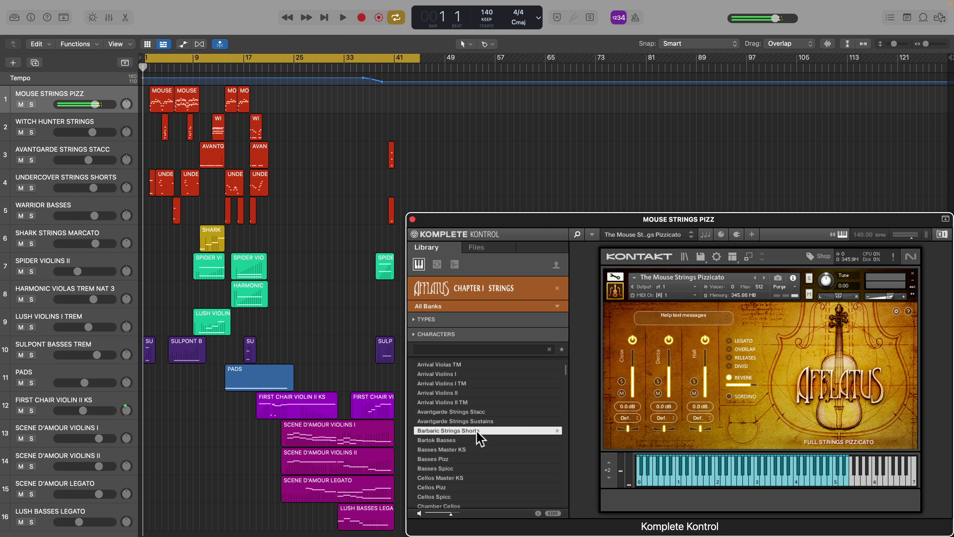
Preview the Basses Pizz, Cellos Spicc, Chamber Violins II and Ensemble Shorts Divisi patches
scroll(477, 432, "down", 4)
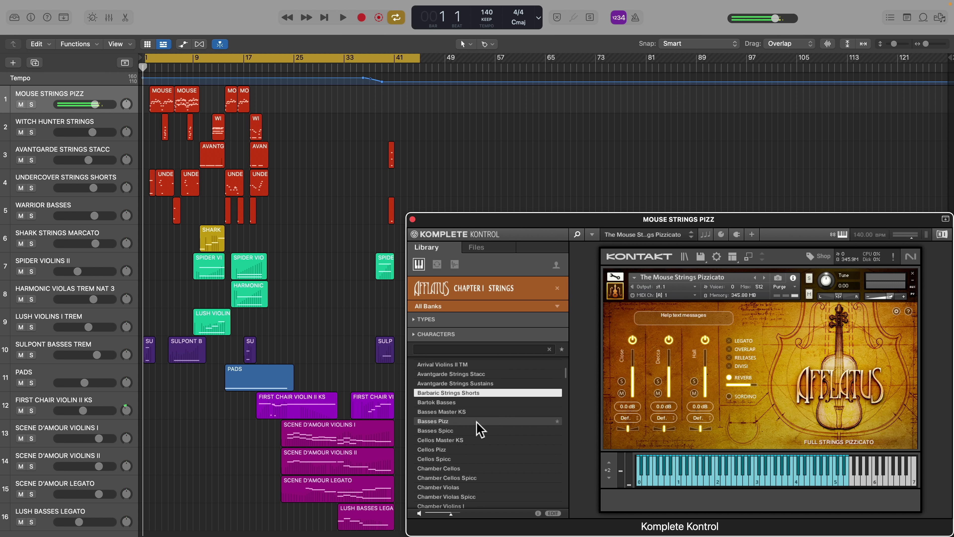
left_click(479, 422)
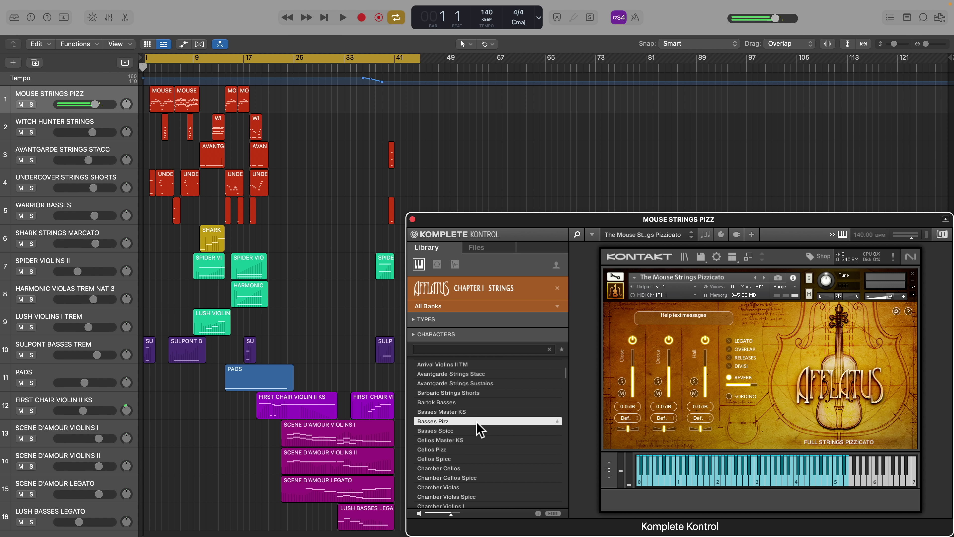
left_click(472, 459)
scroll(474, 459, "down", 5)
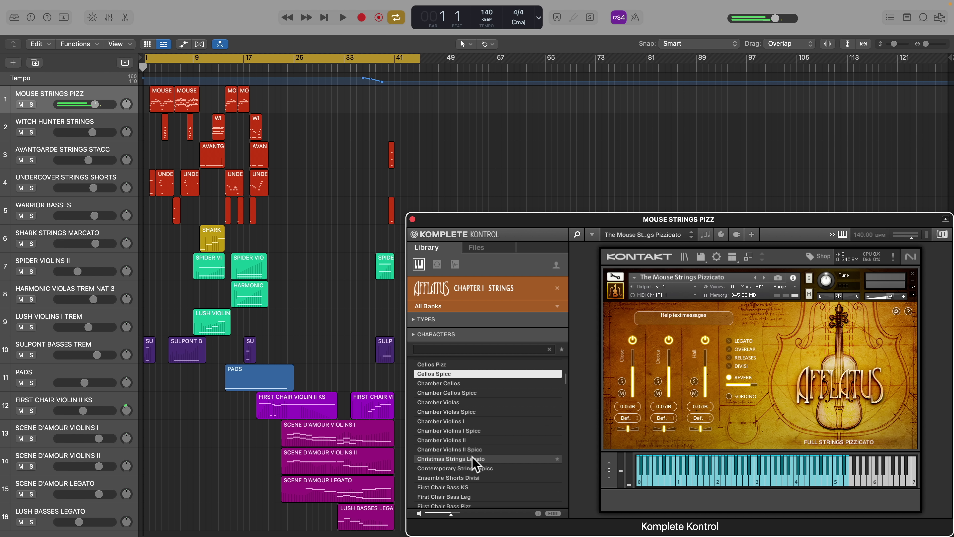
left_click(473, 442)
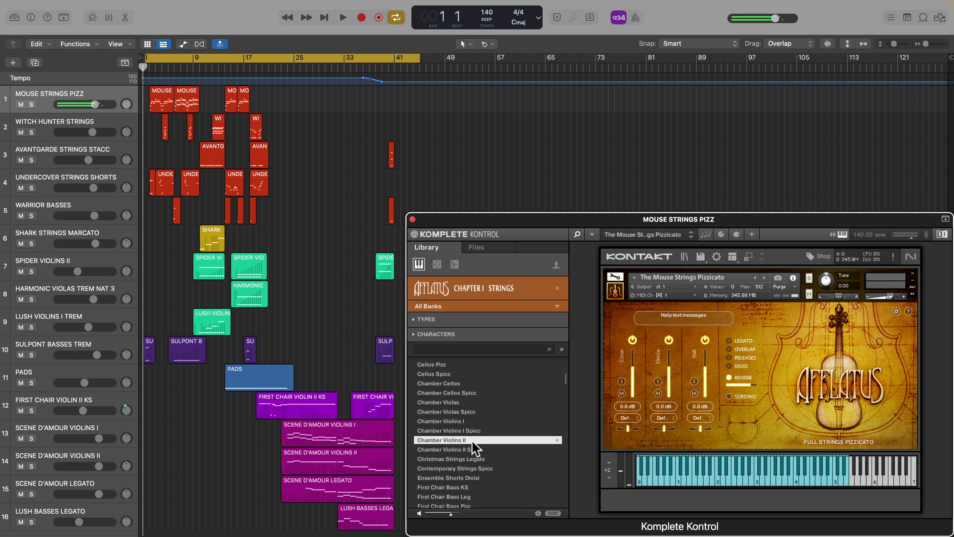
scroll(472, 442, "down", 2)
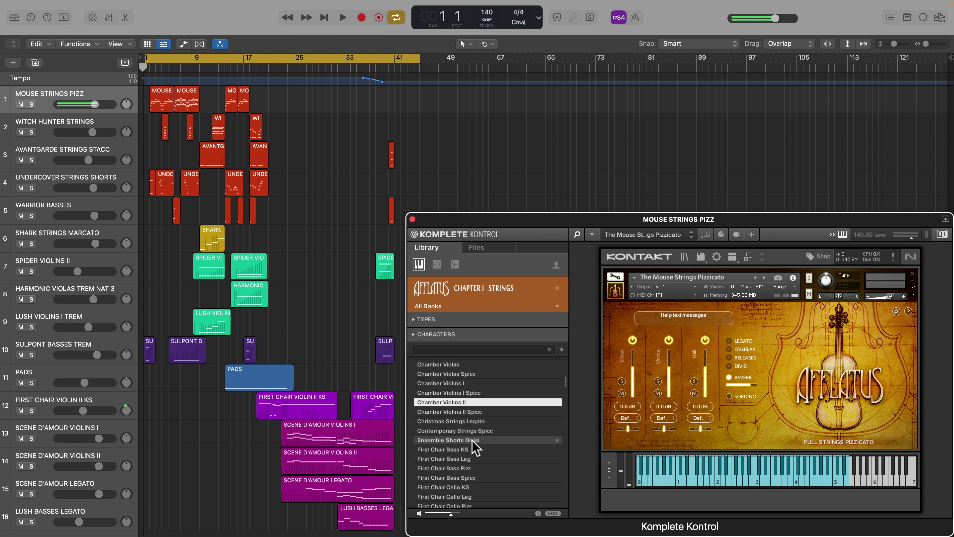
left_click(475, 441)
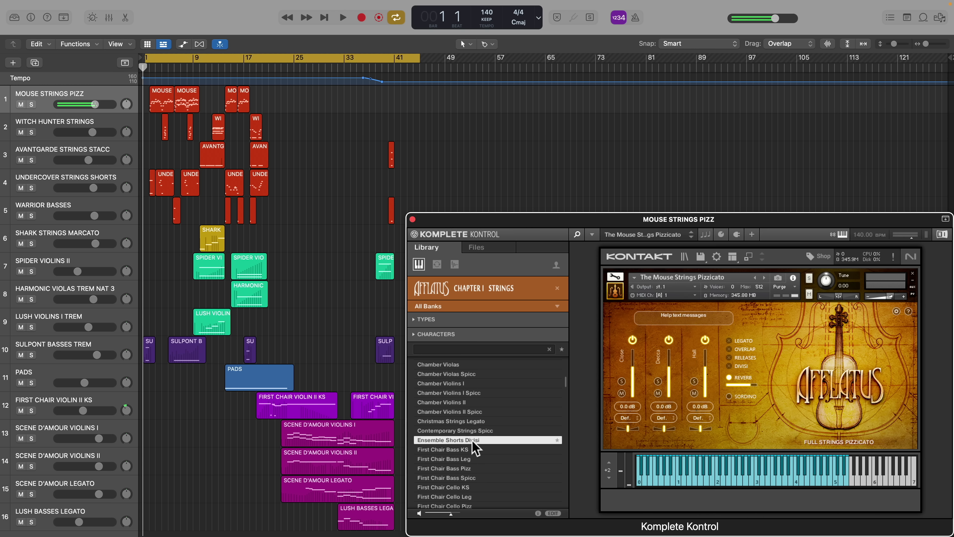
Preview the solo legato patches First Chair Cello Leg and First Chair Violin I Leg
scroll(472, 442, "down", 5)
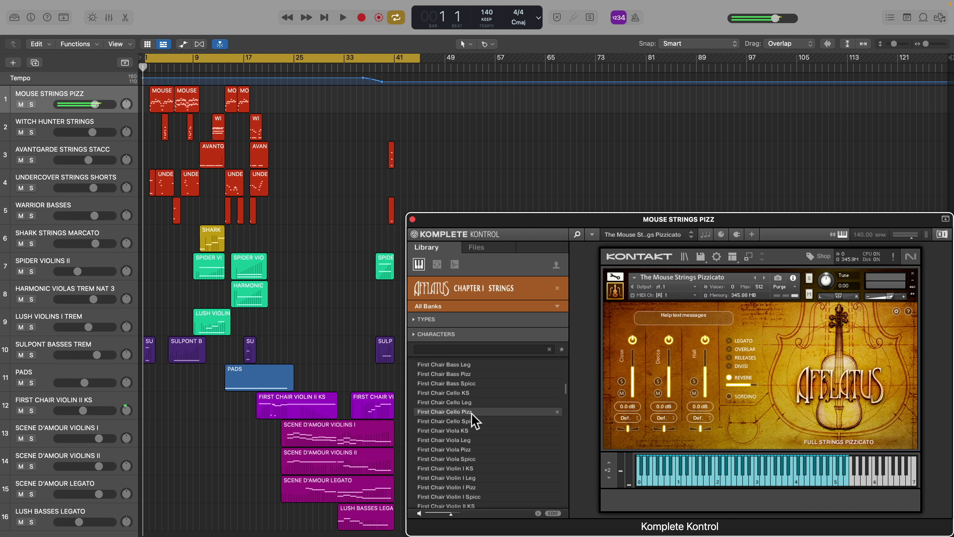
left_click(471, 402)
scroll(477, 433, "down", 2)
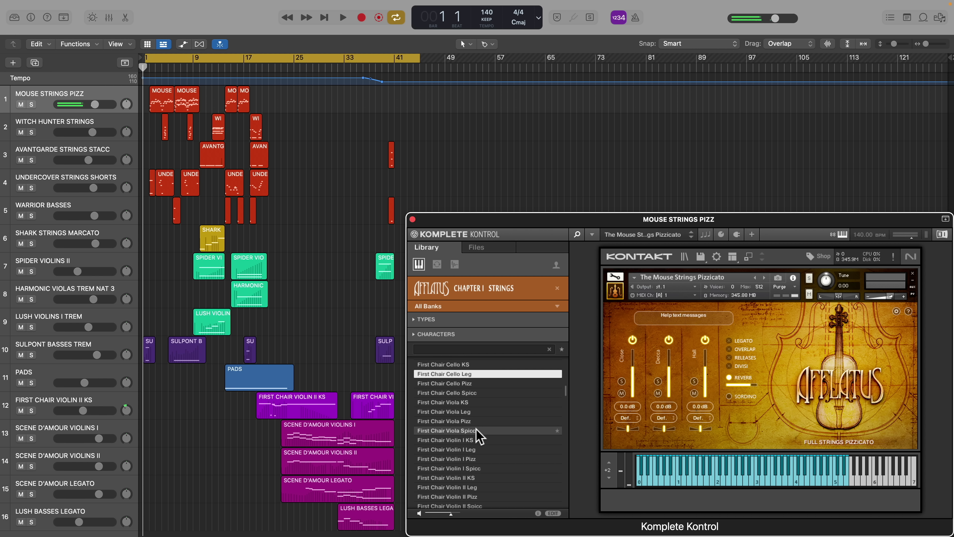
left_click(474, 450)
Preview the Harmonic Cellos Legato, Harmonic Violas Tenuto, Harmonic Violins I KS and Harmonic Violins II Tenuto Nat-Nat3rd patches
scroll(473, 453, "down", 5)
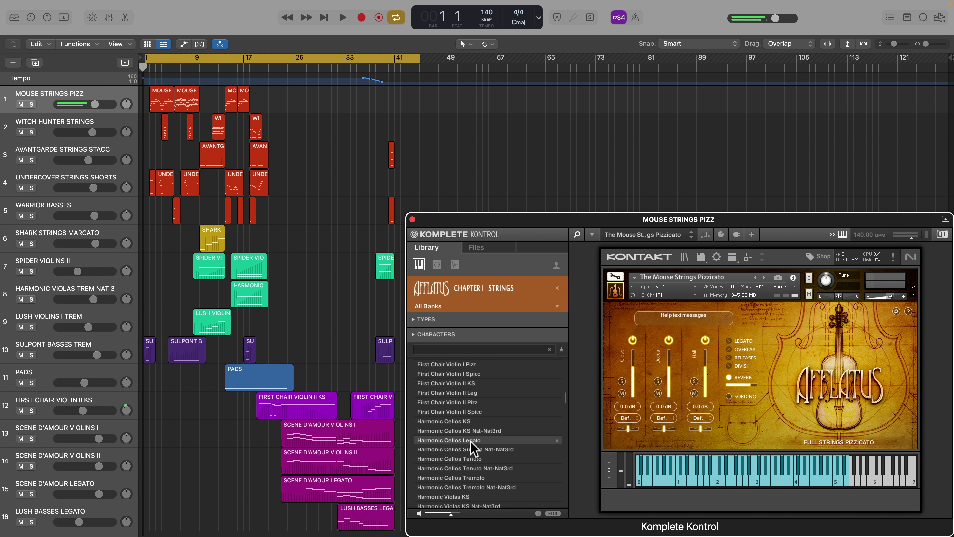
left_click(471, 441)
scroll(472, 447, "down", 4)
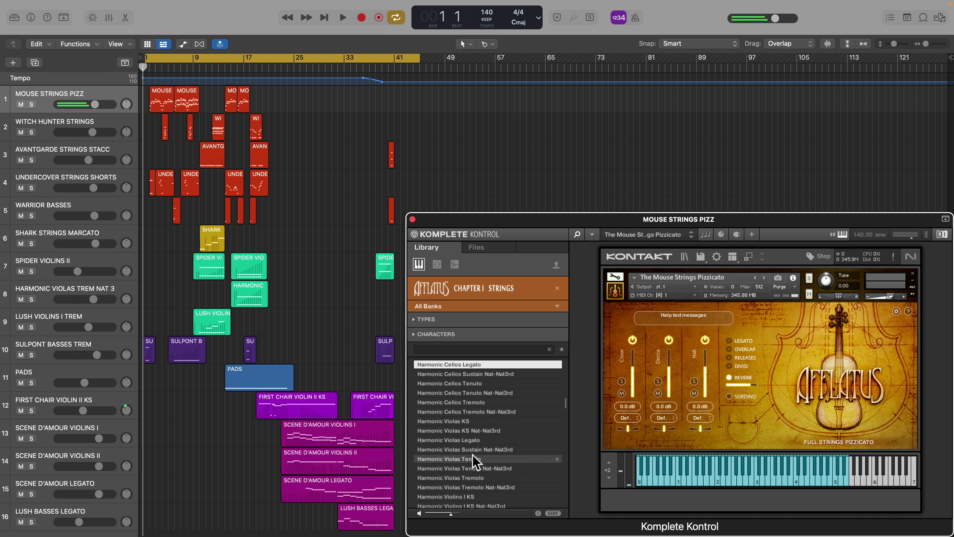
left_click(474, 459)
scroll(473, 453, "down", 3)
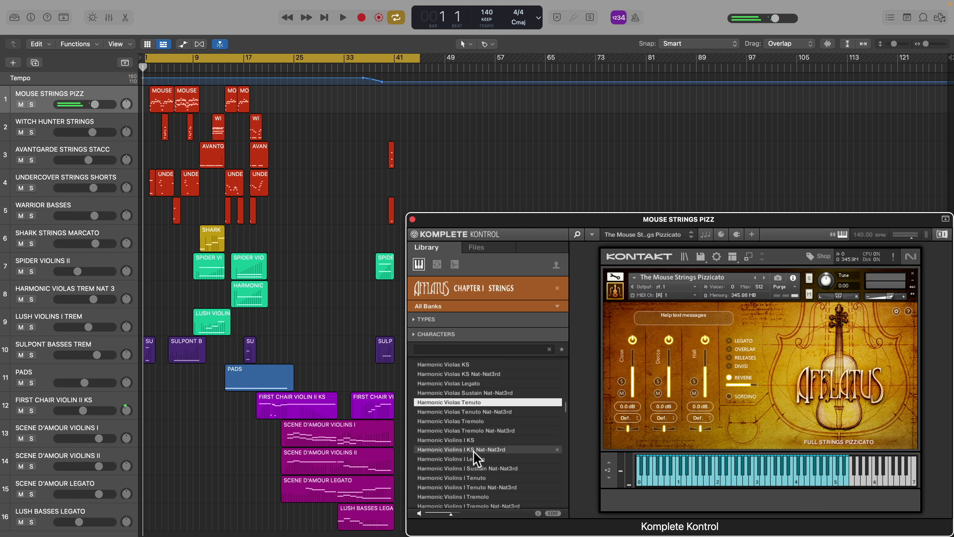
left_click(473, 441)
scroll(474, 445, "down", 5)
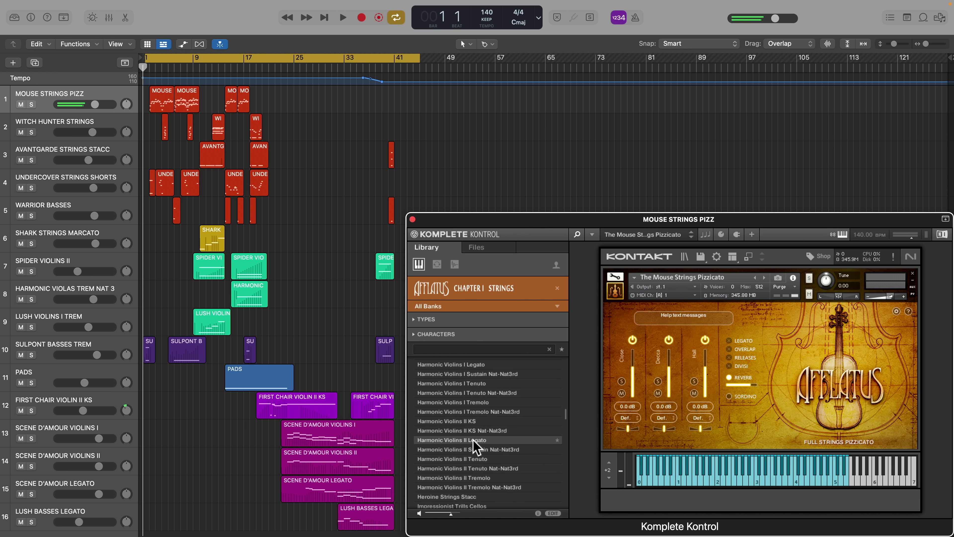
left_click(474, 468)
Preview Heroine Strings Stacc and the Impressionist Trills patches for cellos, violas and Violins I
scroll(475, 469, "down", 4)
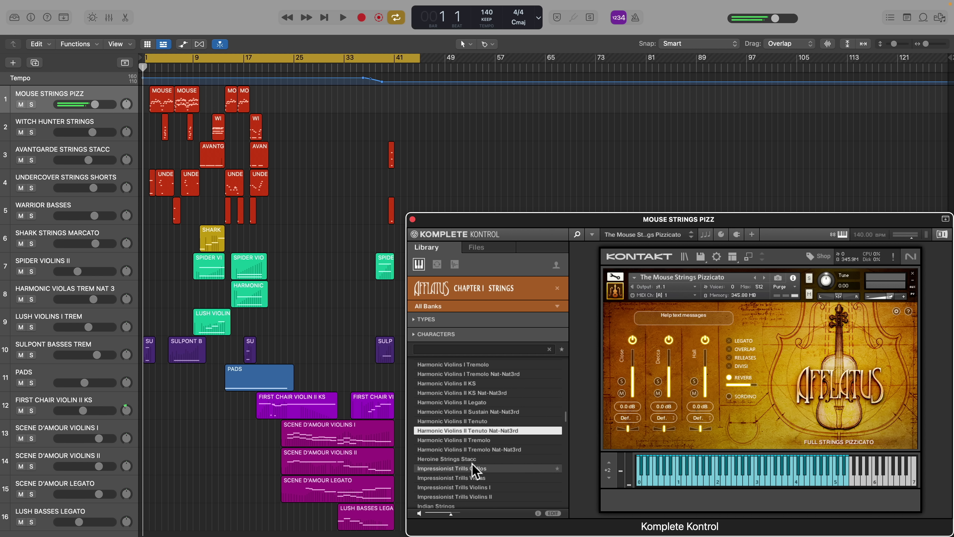
left_click(475, 431)
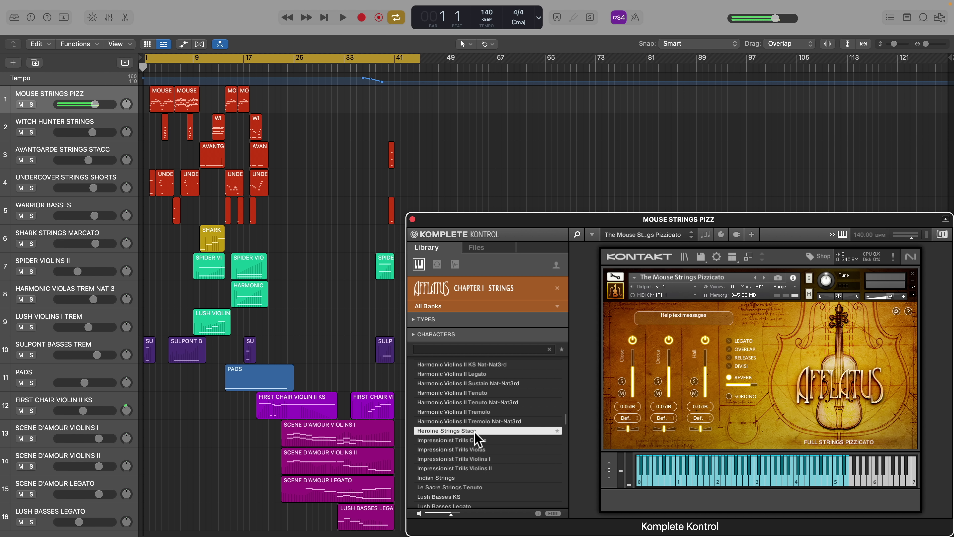
left_click(488, 440)
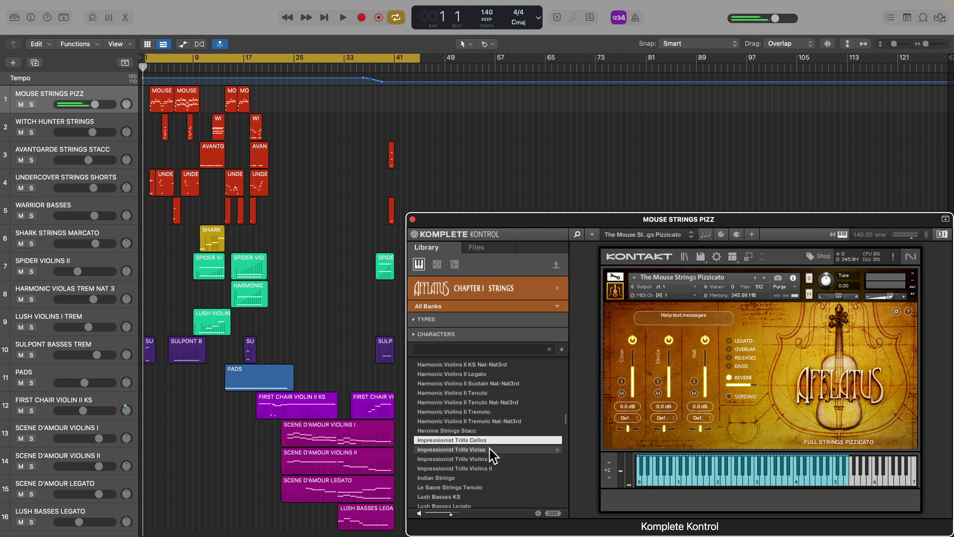
left_click(489, 449)
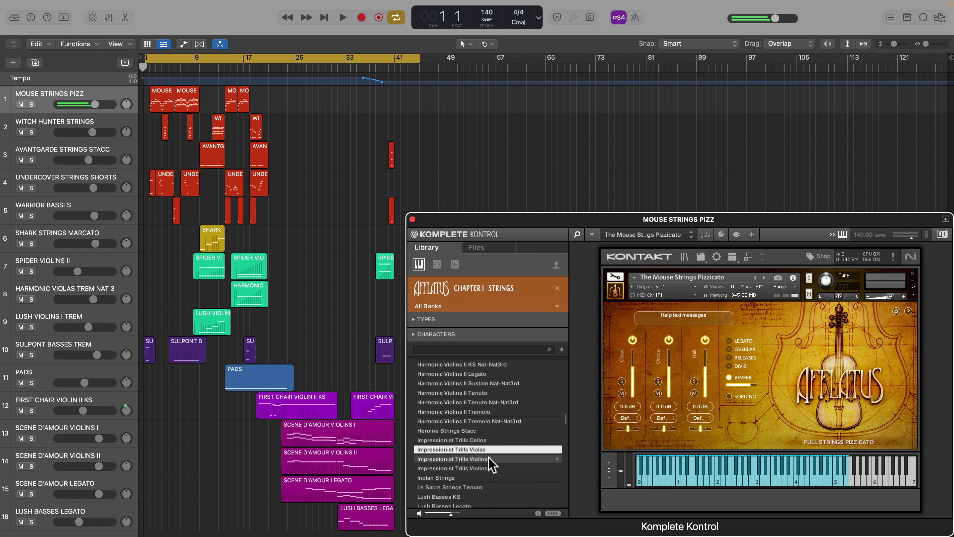
left_click(490, 459)
scroll(489, 462, "down", 3)
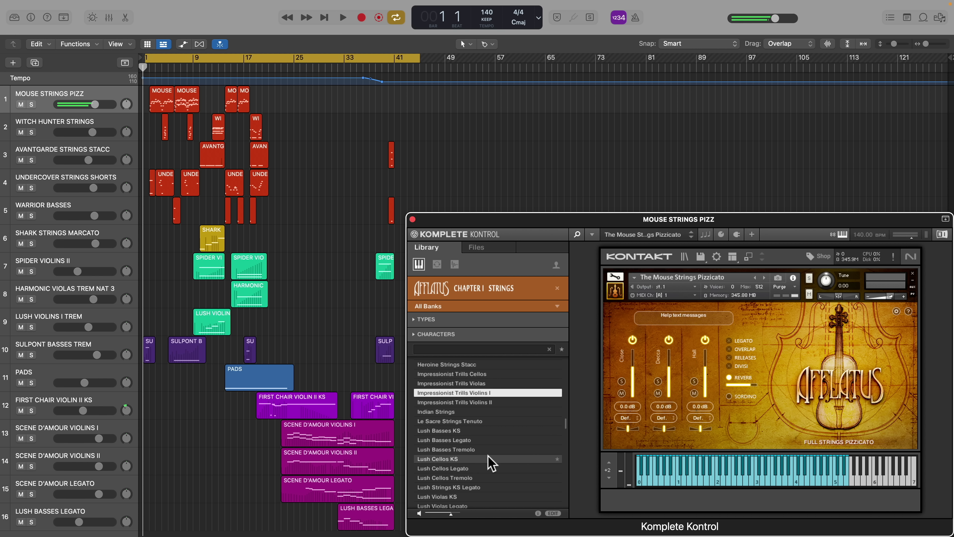
Preview Indian Strings, Le Sacre Strings Tenuto, the Lush Legato patches for basses, cellos and violas, and Lush Violas Tremolo
left_click(485, 412)
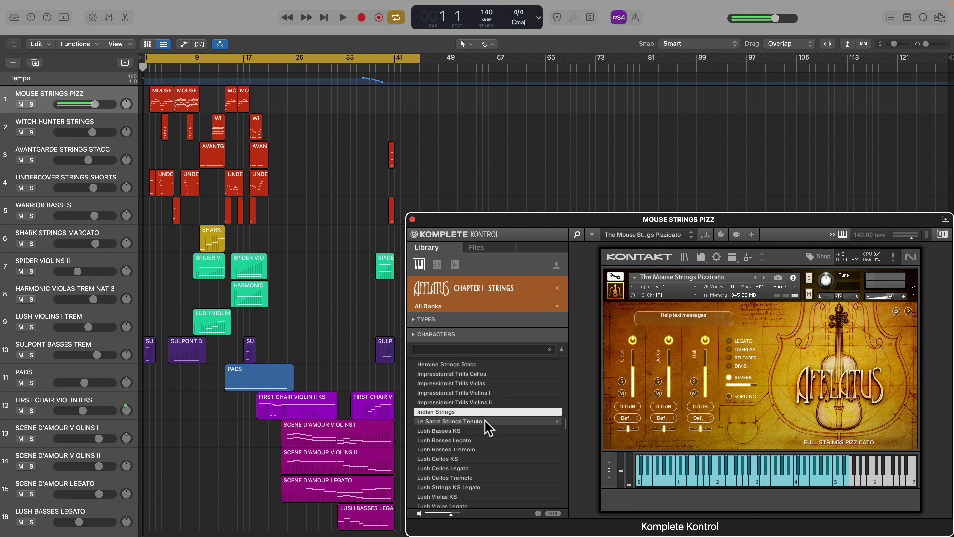
left_click(487, 421)
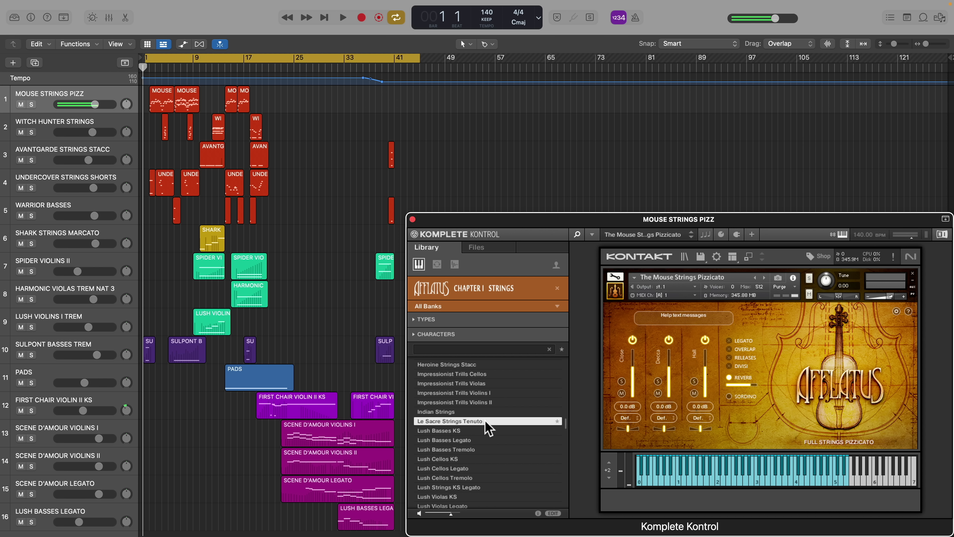
left_click(486, 441)
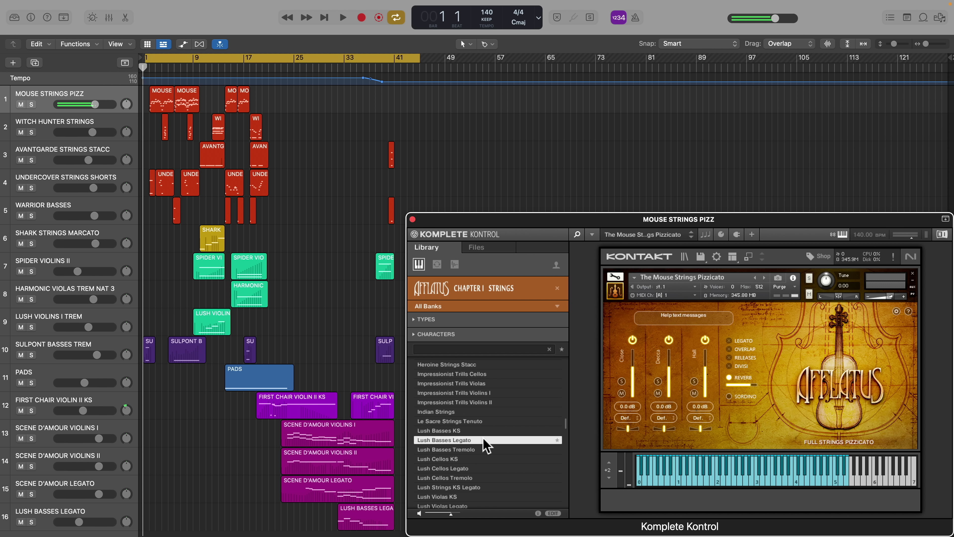
left_click(482, 468)
scroll(482, 466, "down", 4)
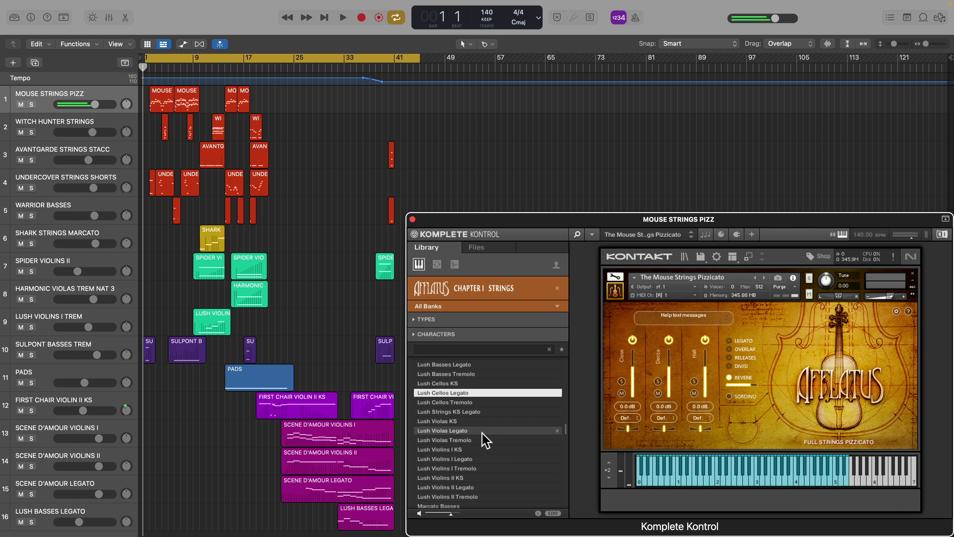
left_click(482, 431)
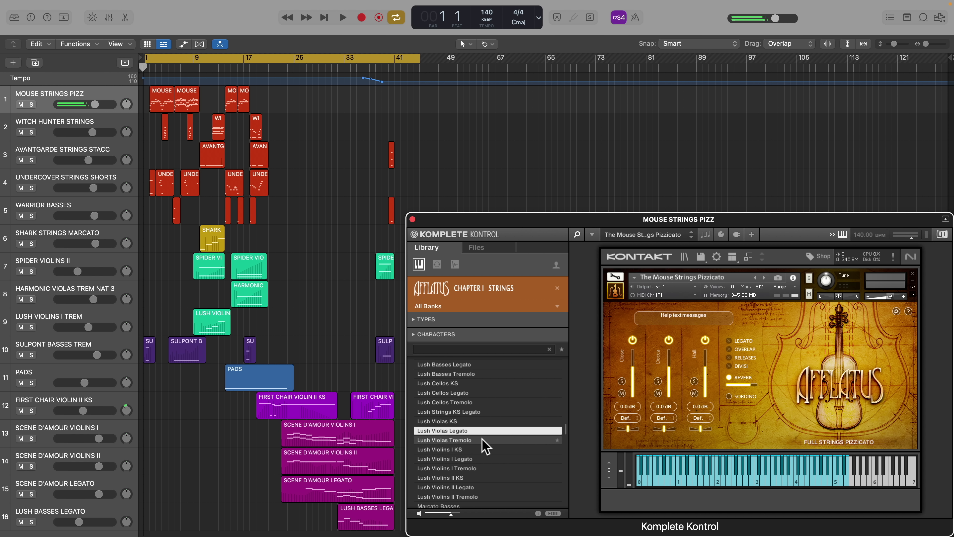
left_click(485, 441)
Preview the Marcato Cellos and Middle East Strings patches
scroll(485, 442, "down", 5)
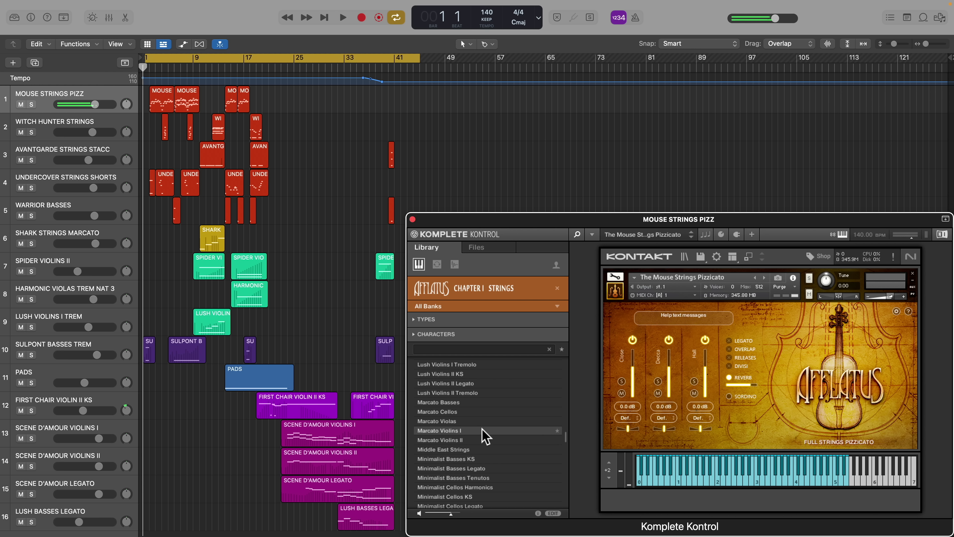
left_click(484, 412)
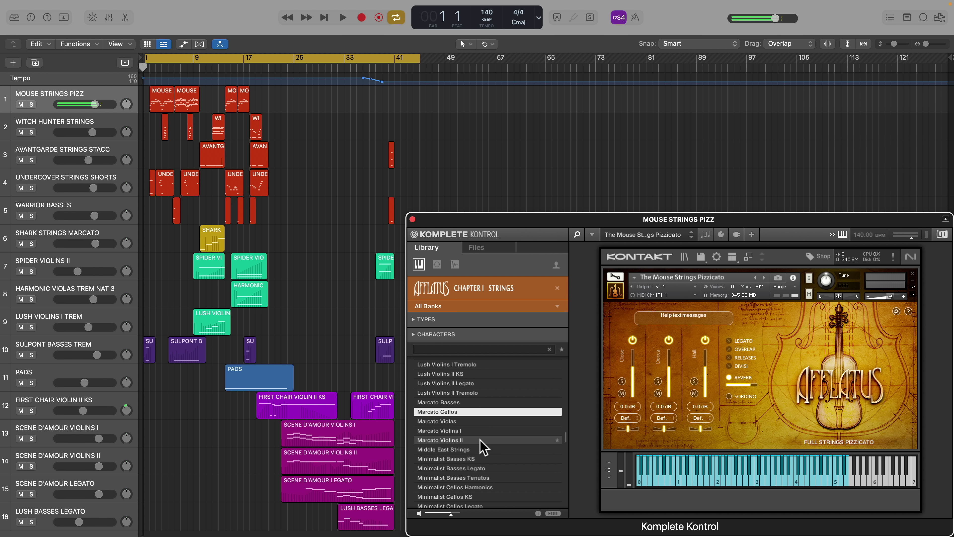
left_click(481, 450)
Preview the Minimalist Cellos Legato and Minimalist Violins I Tenutos patches
scroll(481, 452, "down", 3)
scroll(479, 453, "down", 1)
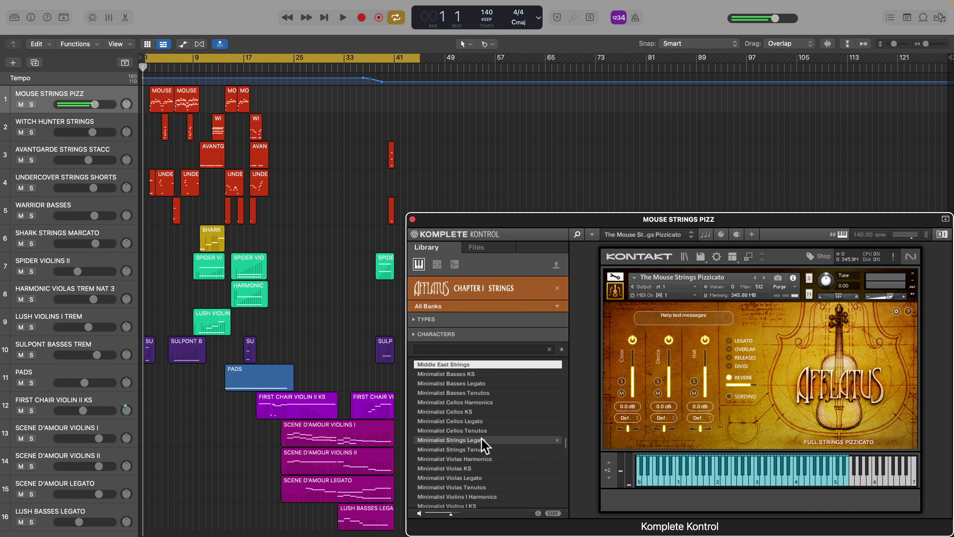
left_click(483, 421)
scroll(484, 432, "down", 4)
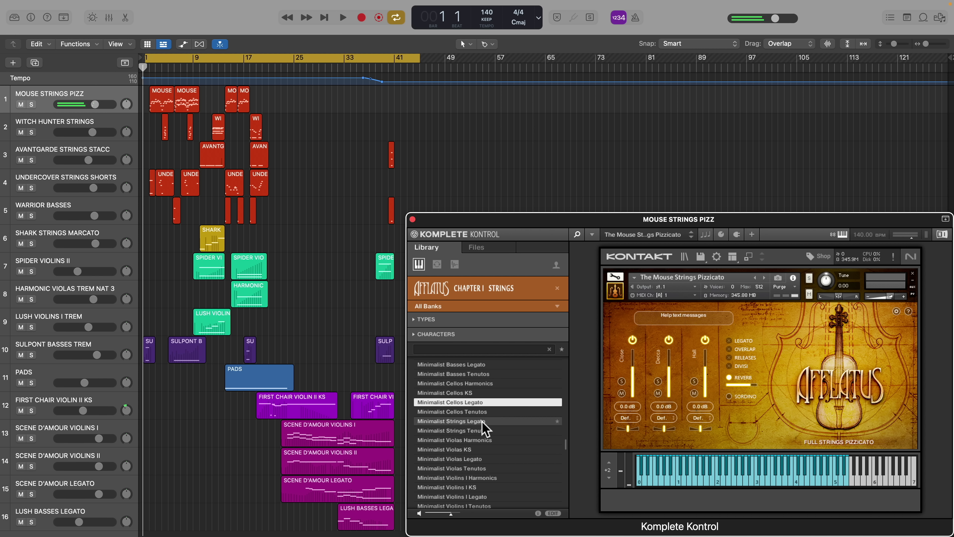
left_click(482, 439)
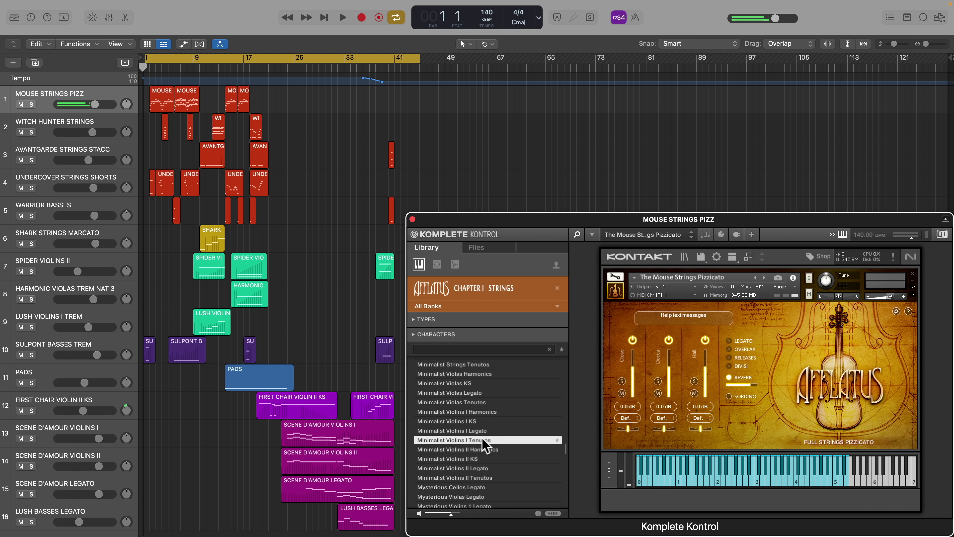
Preview the Mysterious Violins 1 Legato and Pads patches
scroll(482, 436, "down", 5)
left_click(482, 402)
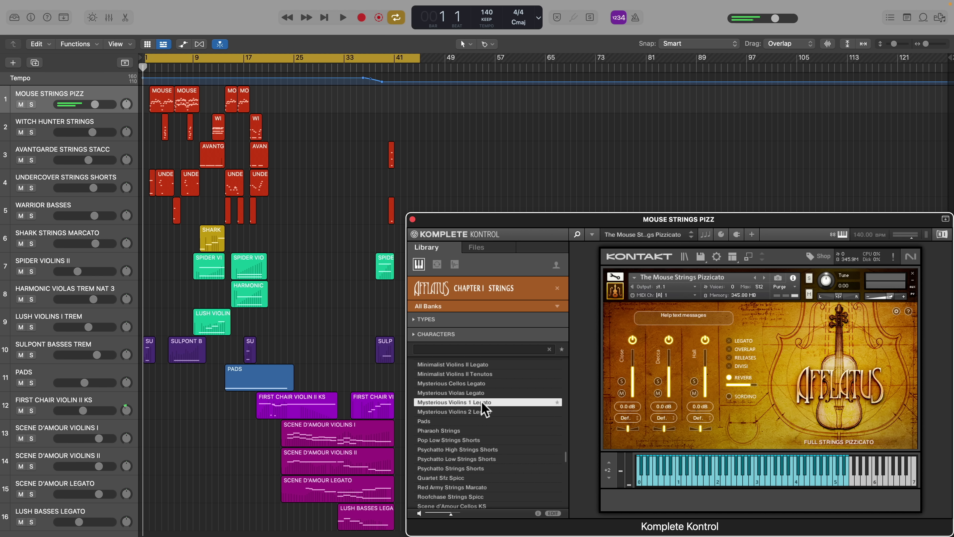
left_click(485, 421)
Preview the Psychatto Strings Shorts, Quartet Sfz Spicc, Roofchase Strings Spicc and Scene d'Amour Legato patches
scroll(485, 427, "down", 5)
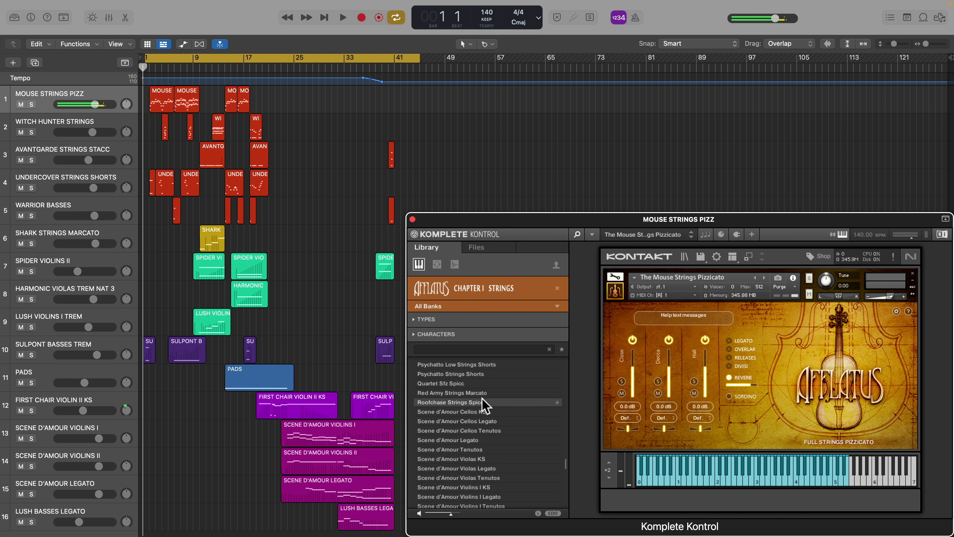
left_click(480, 373)
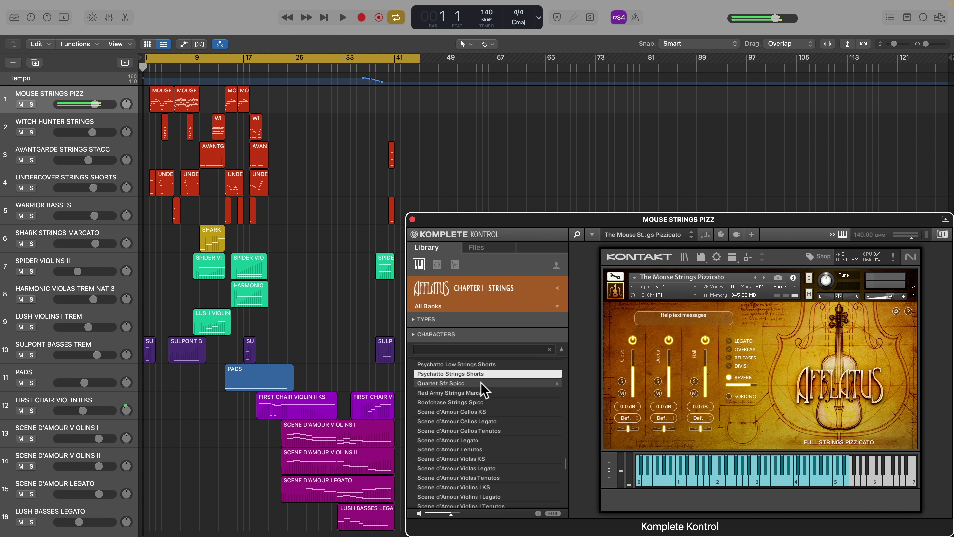
left_click(481, 383)
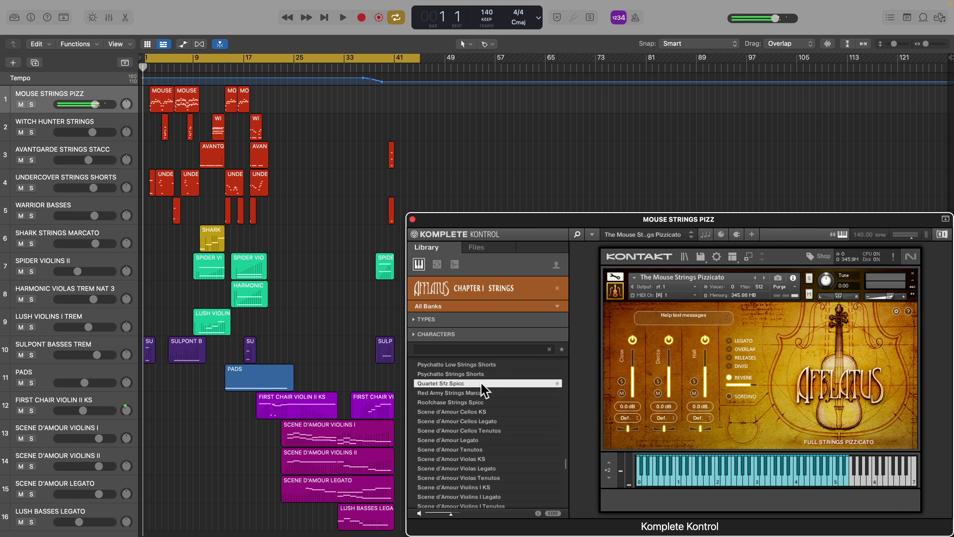
left_click(482, 402)
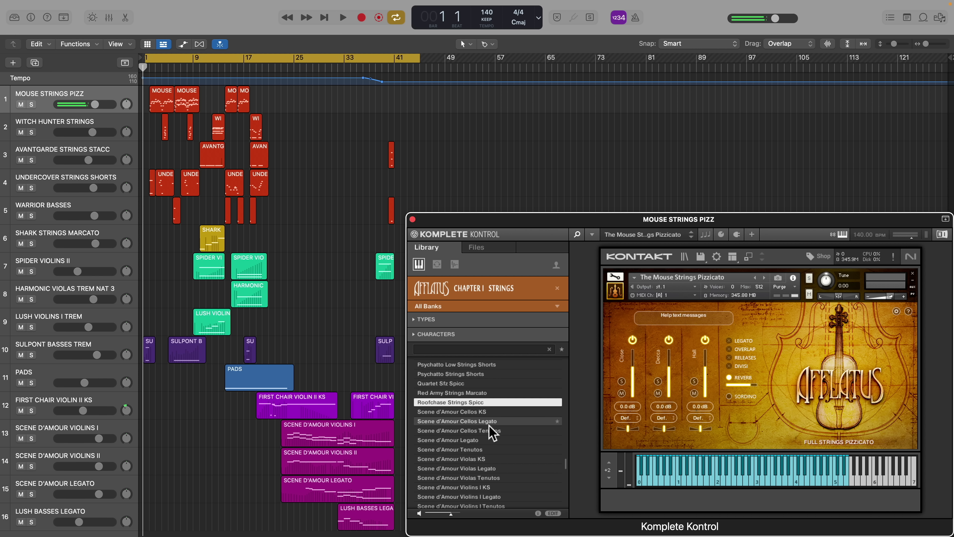
left_click(489, 442)
Preview the Shark Strings Legato and Staccato patches and the Spider Basses and Spider Violas patches
scroll(489, 441, "down", 5)
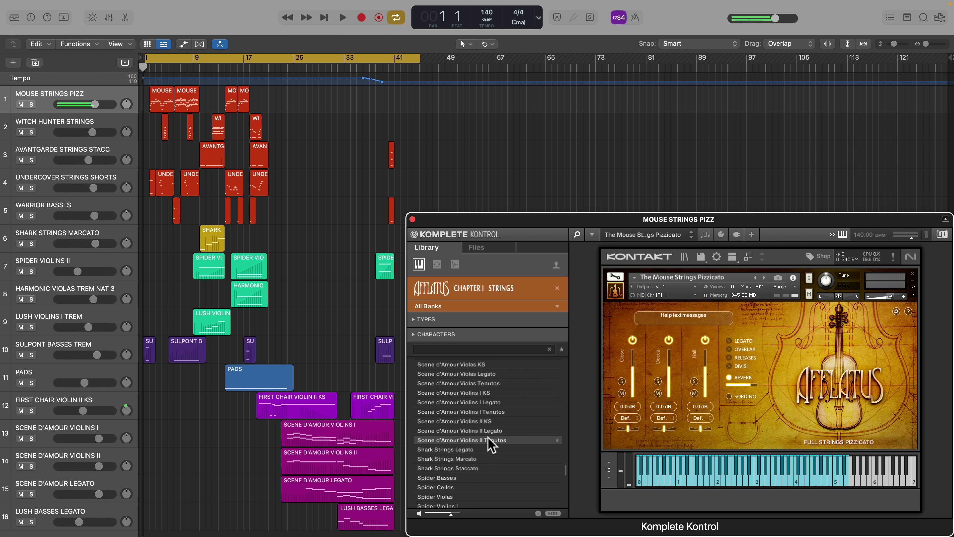
left_click(488, 449)
scroll(490, 451, "down", 2)
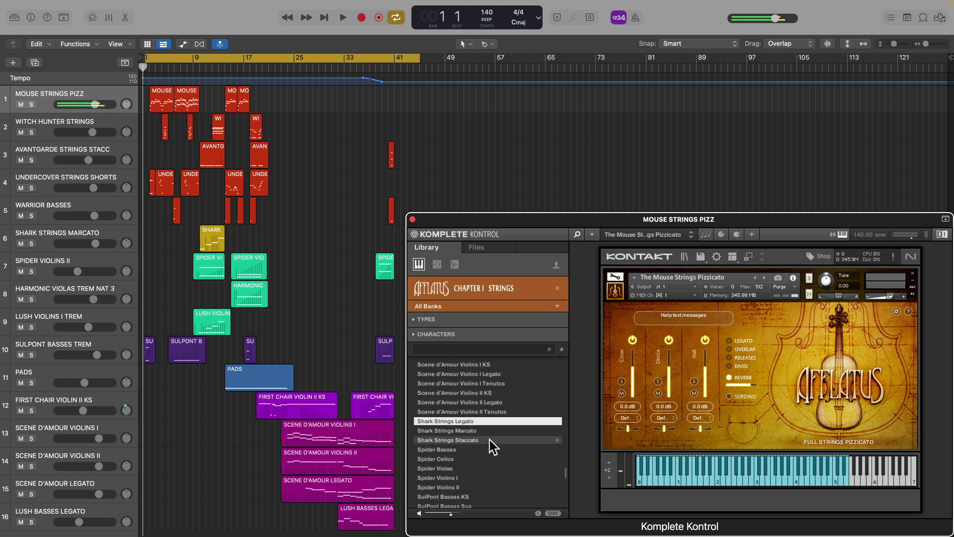
left_click(490, 440)
left_click(489, 449)
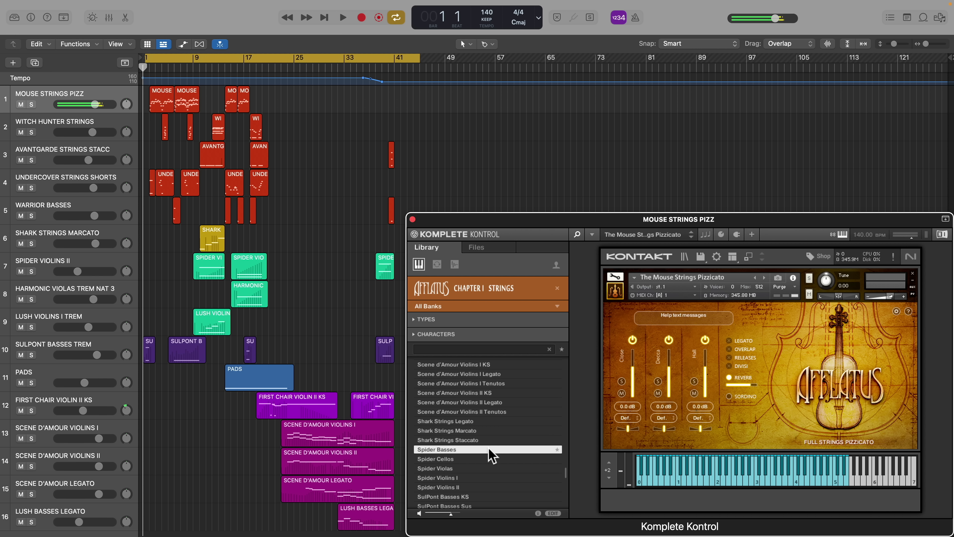
scroll(490, 455, "down", 4)
left_click(486, 413)
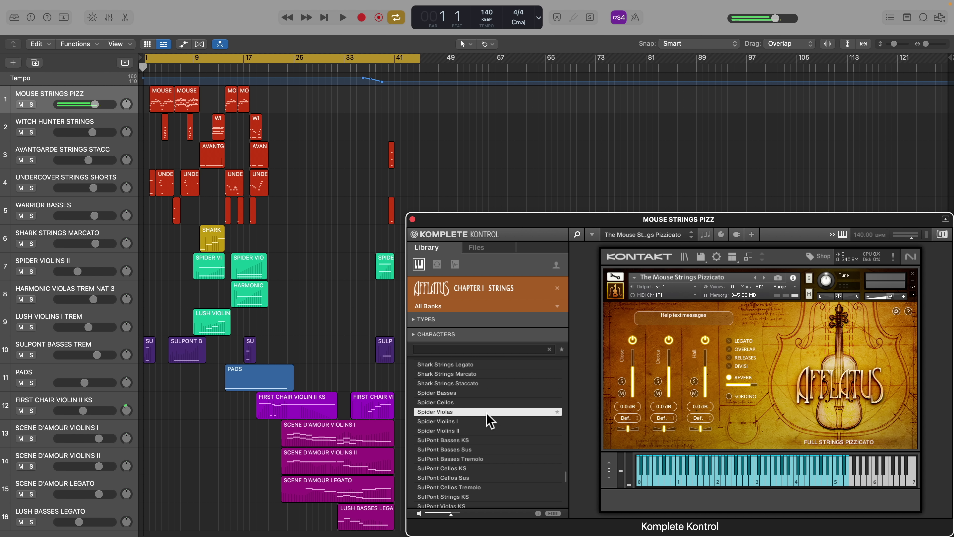
Preview the SulPont Basses Sus, SulPont Violins I Tremolo and Tenuto Cellos patches
left_click(486, 449)
scroll(487, 450, "down", 8)
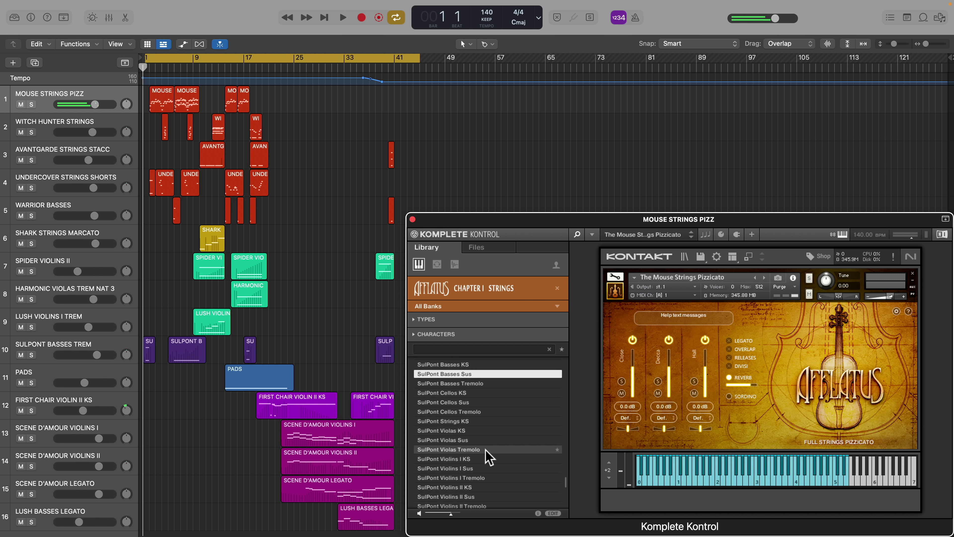
left_click(486, 441)
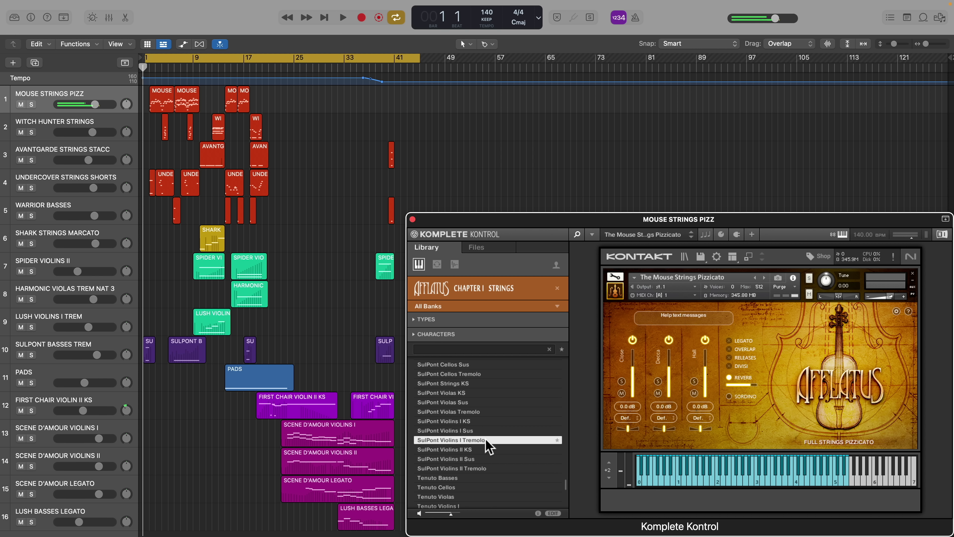
scroll(487, 438, "down", 5)
left_click(487, 421)
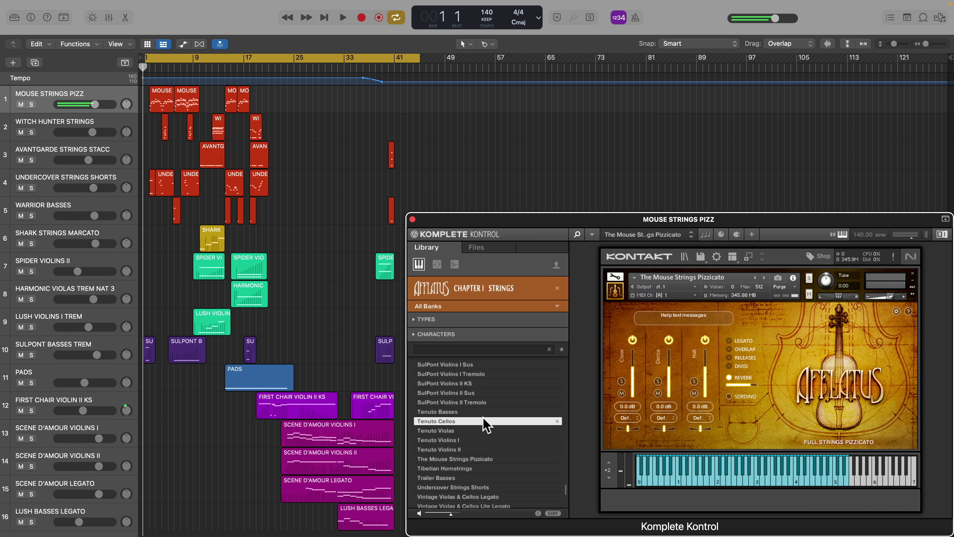
Preview the Tibetian Hornstrings and Trailer Basses patches
scroll(491, 434, "down", 4)
scroll(490, 433, "down", 1)
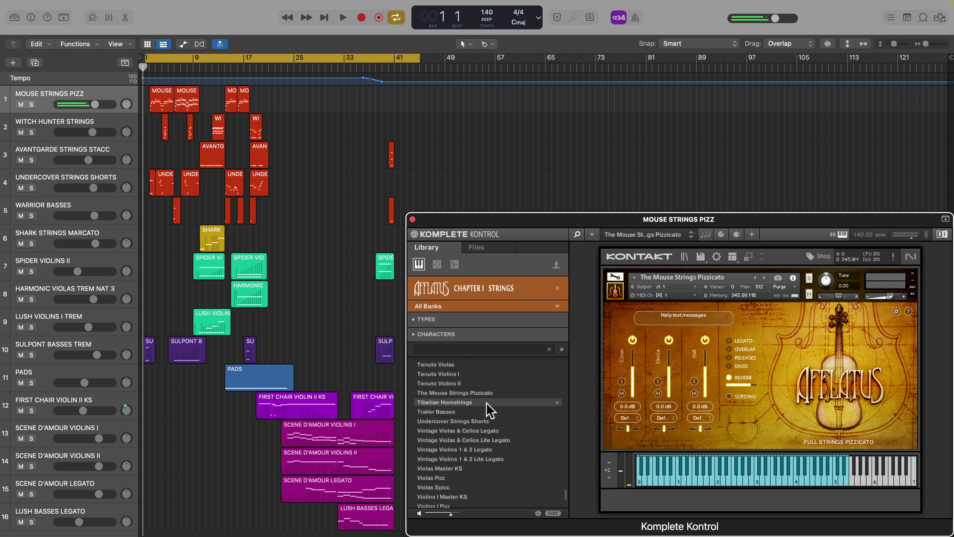
left_click(487, 405)
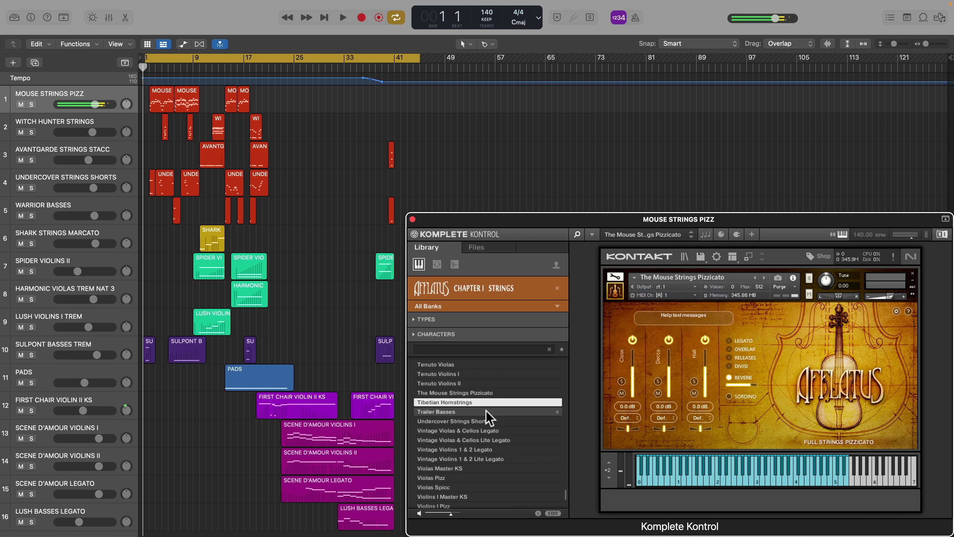
left_click(488, 412)
Preview the Spicc patches for Violas, Violins I and Violins II, plus Witch Hunter Strings
scroll(488, 427, "down", 7)
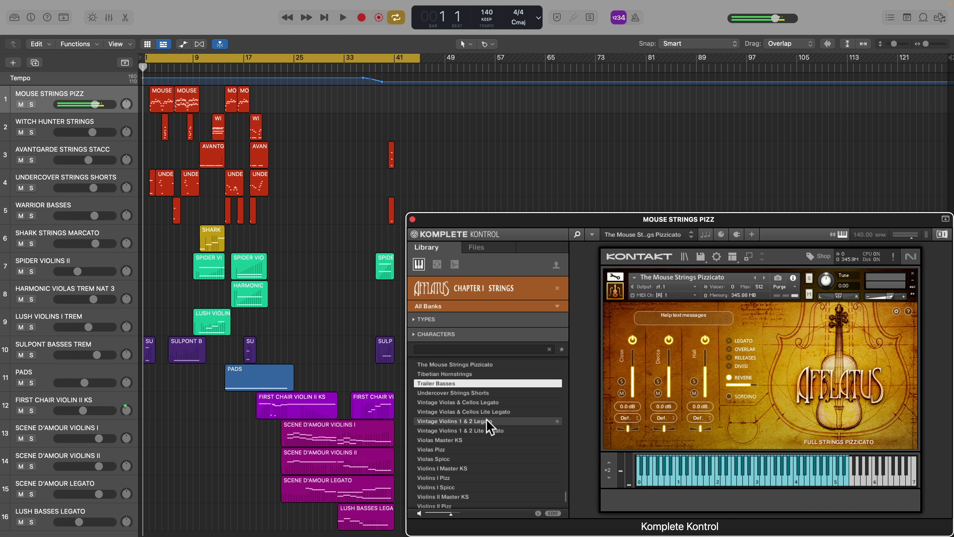
left_click(485, 422)
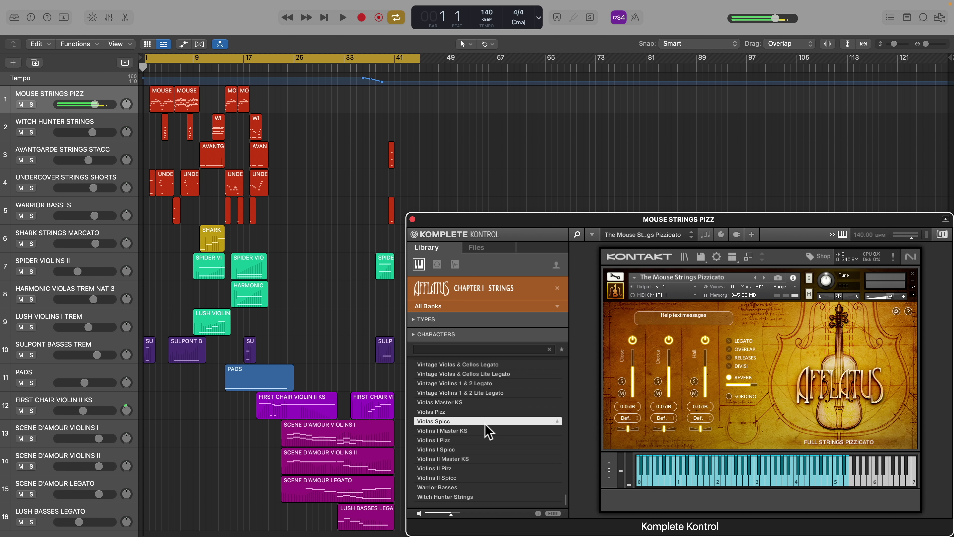
left_click(487, 449)
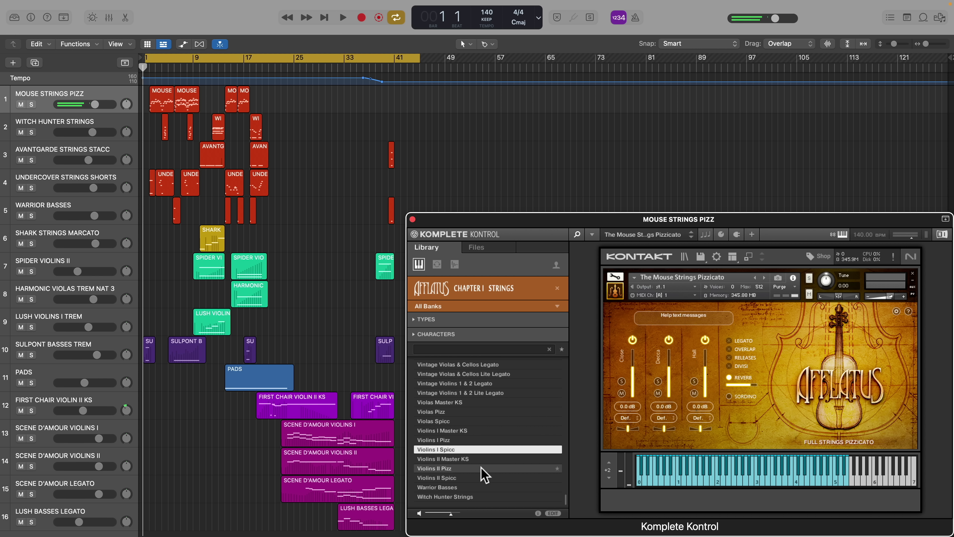
left_click(483, 478)
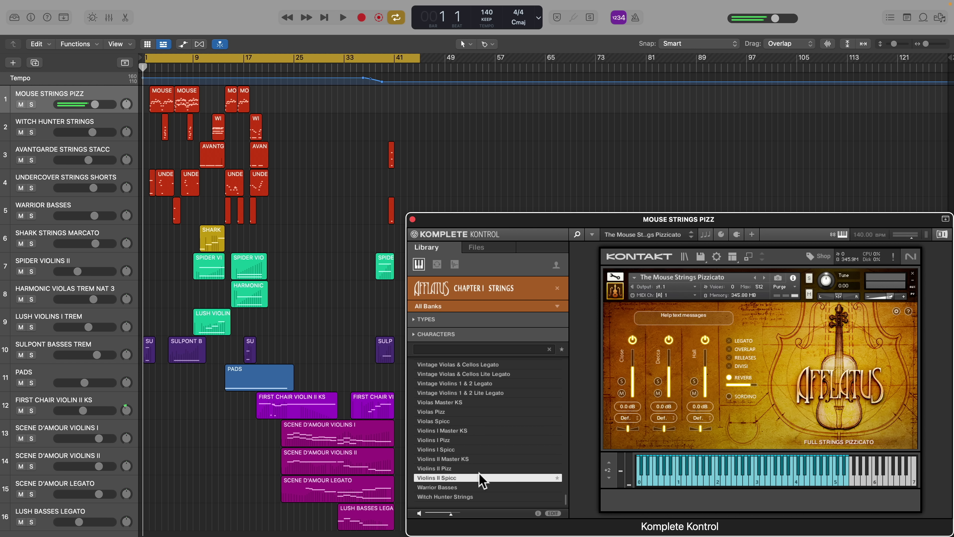
left_click(475, 496)
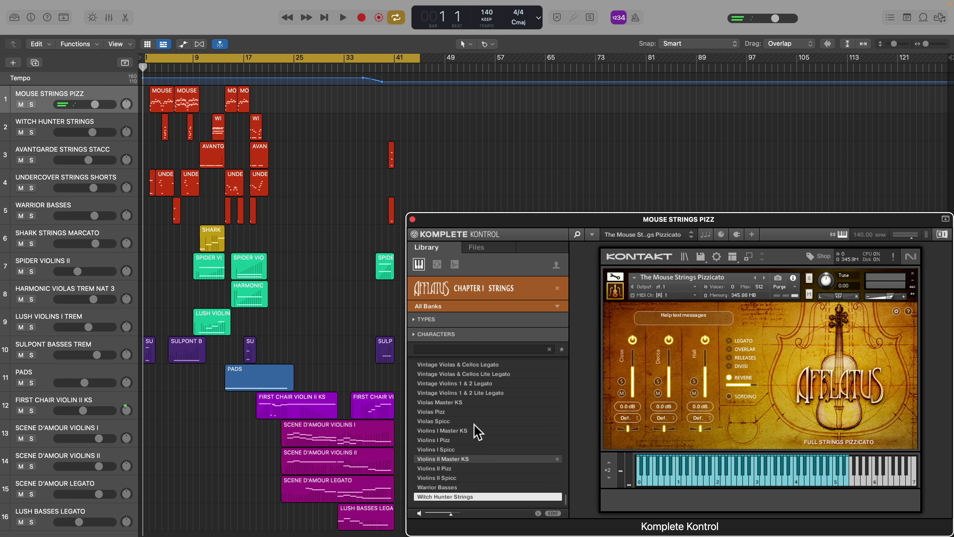
Solo the five tracks from MOUSE STRINGS PIZZ to WARRIOR BASSES, select MOUSE STRINGS PIZZ and play the arrangement
left_click_drag(31, 104, 32, 215)
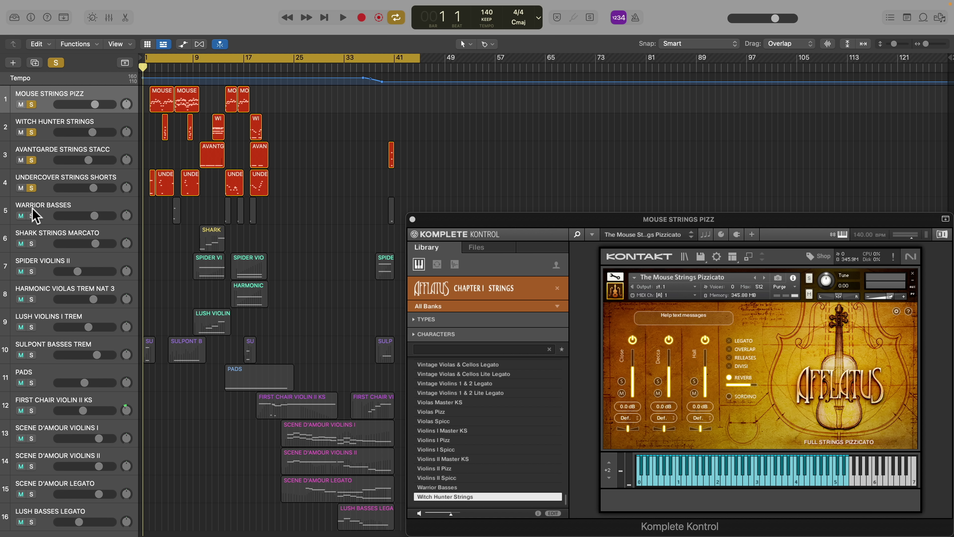
left_click(113, 100)
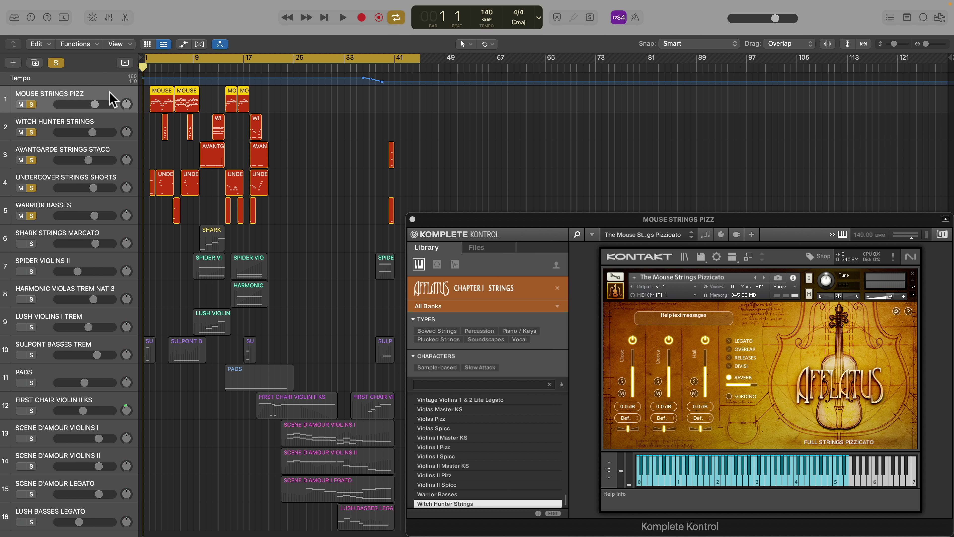
key("space")
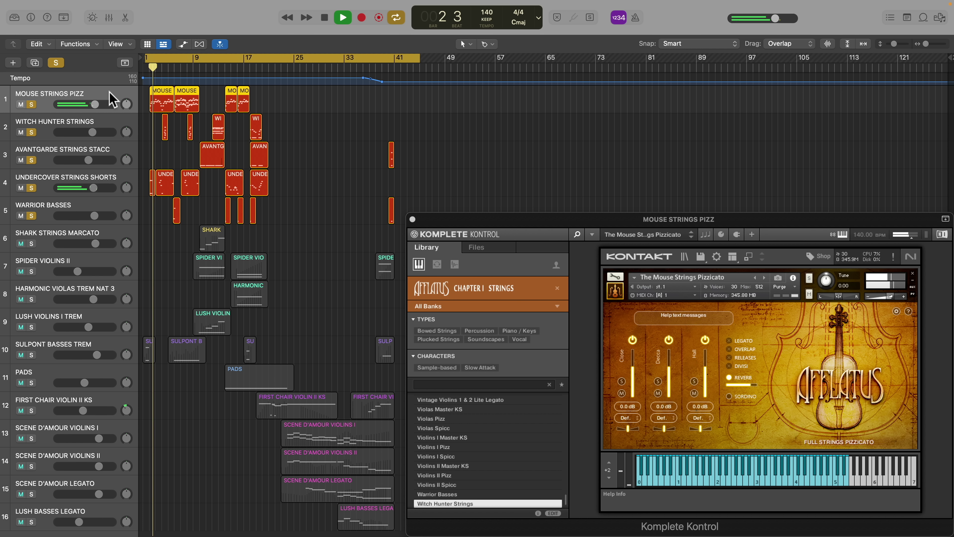
Unsolo the five short-string tracks, solo only WITCH HUNTER STRINGS and select that track to show its instrument
left_click_drag(31, 132, 32, 216)
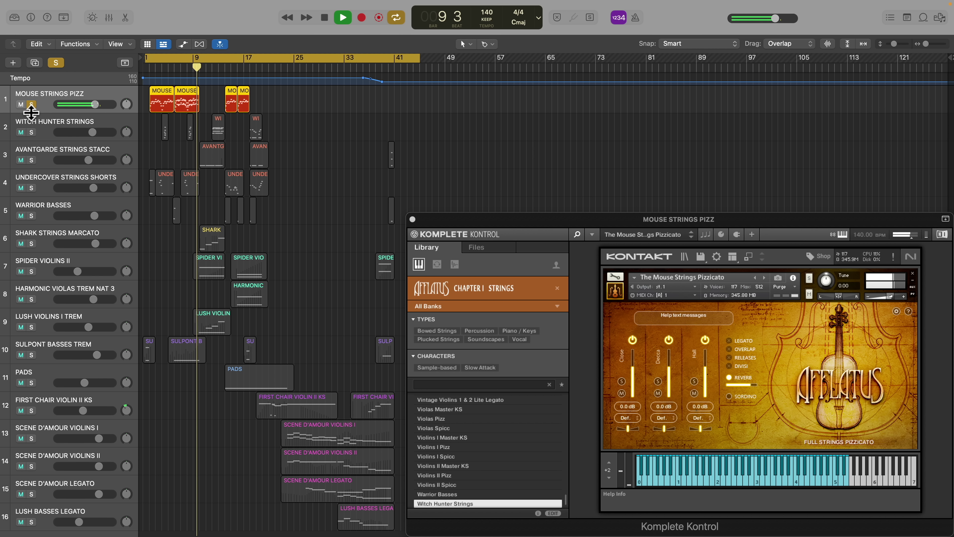
left_click(31, 105)
left_click(32, 132)
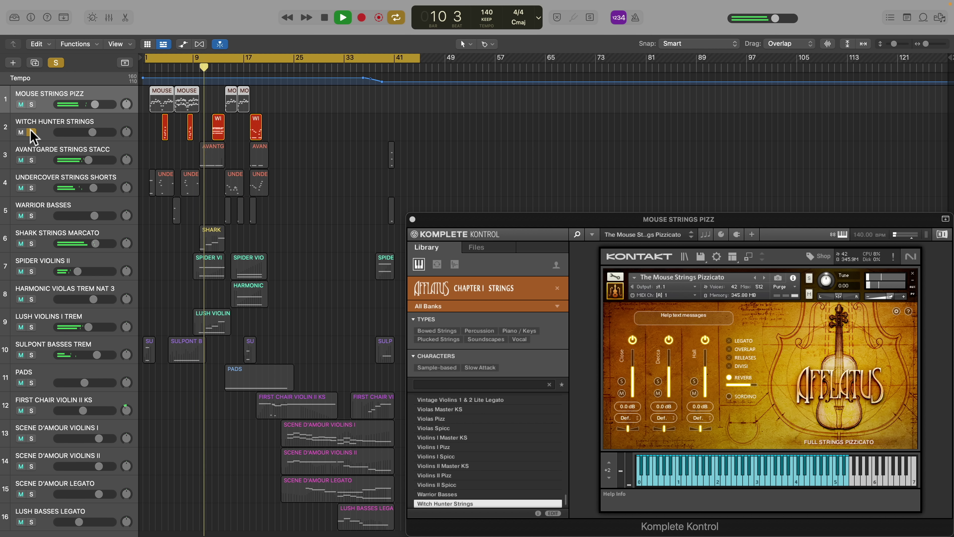
left_click(40, 131)
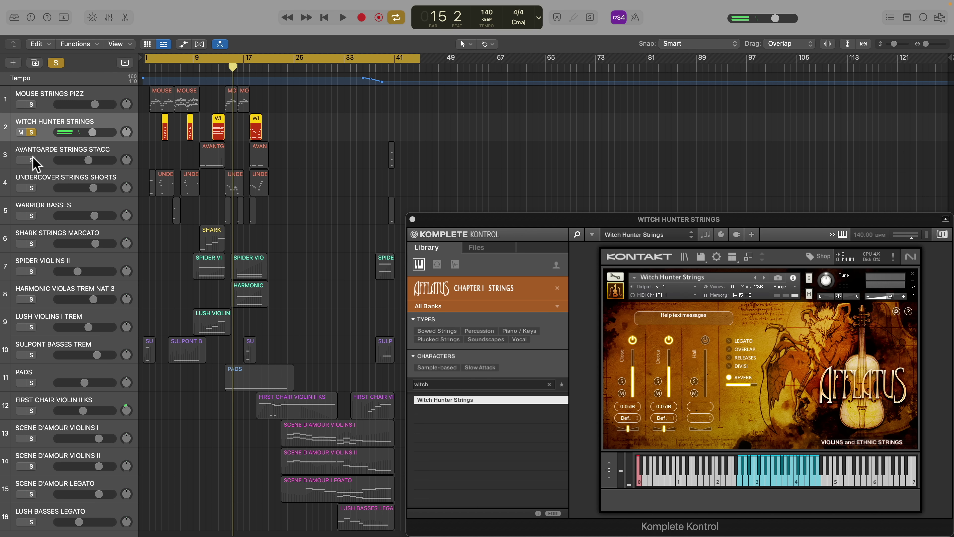
Turn off cycle playback, solo and select AVANTGARDE STRINGS STACC, and play it
key("c")
left_click(124, 154)
key("space")
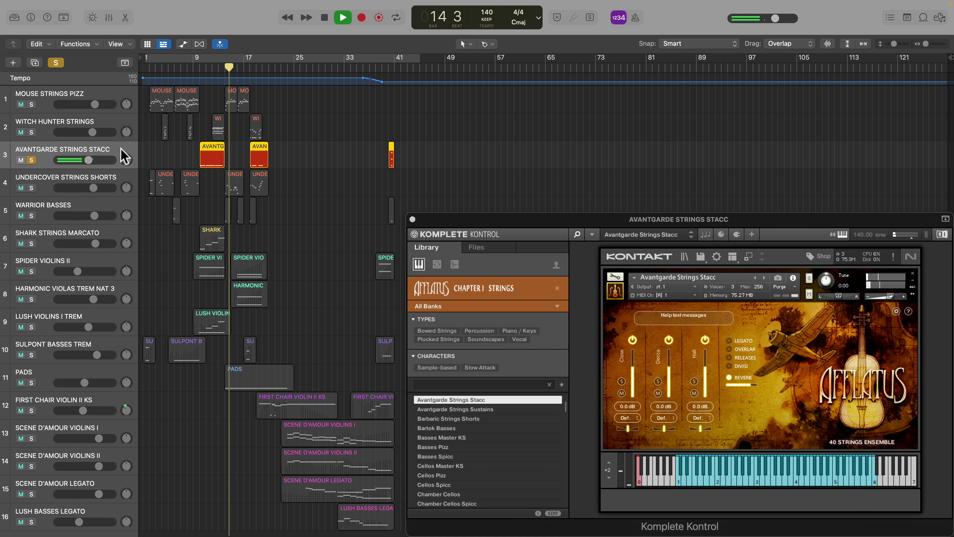
Solo and select UNDERCOVER STRINGS SHORTS in place of AVANTGARDE STRINGS STACC and play it from bar 13
left_click(31, 188)
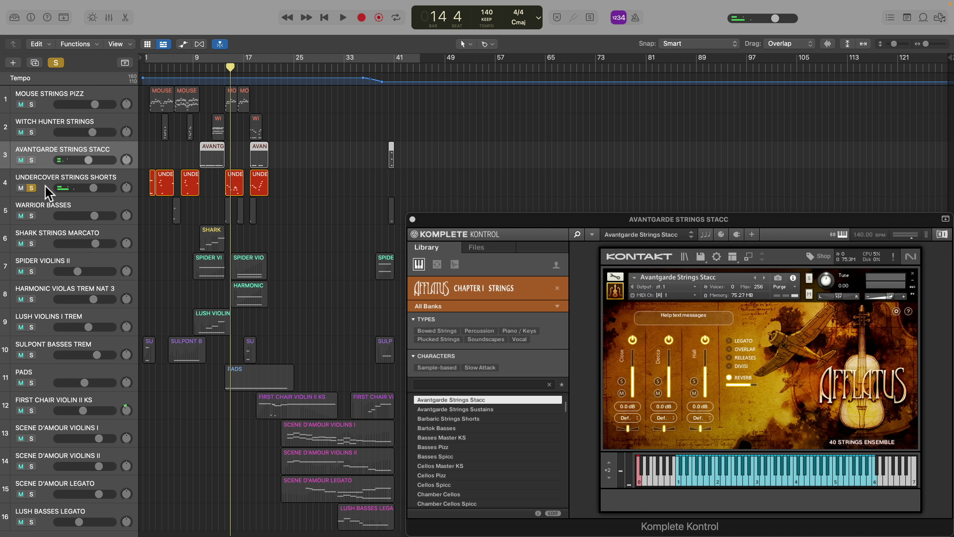
left_click(48, 192)
left_click(219, 68)
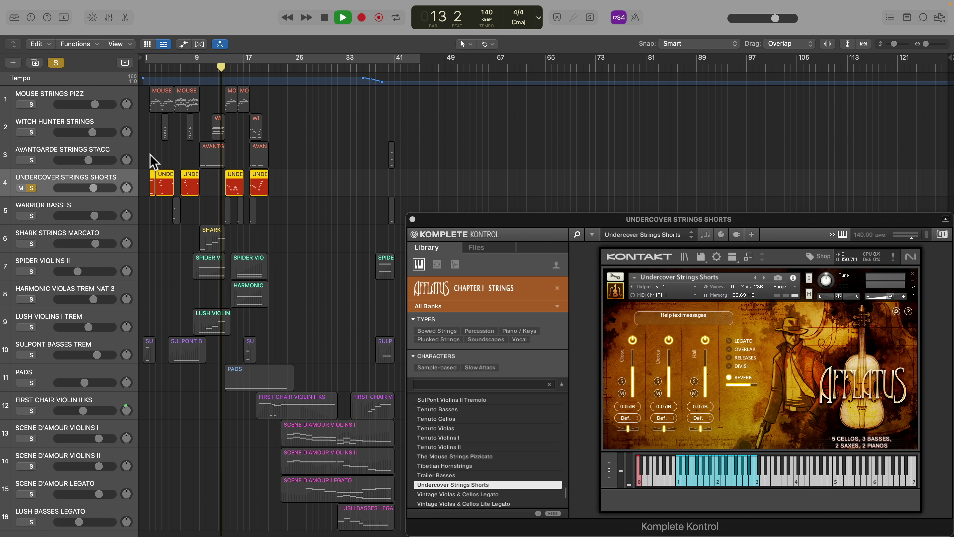
scroll(109, 187, "down", 1)
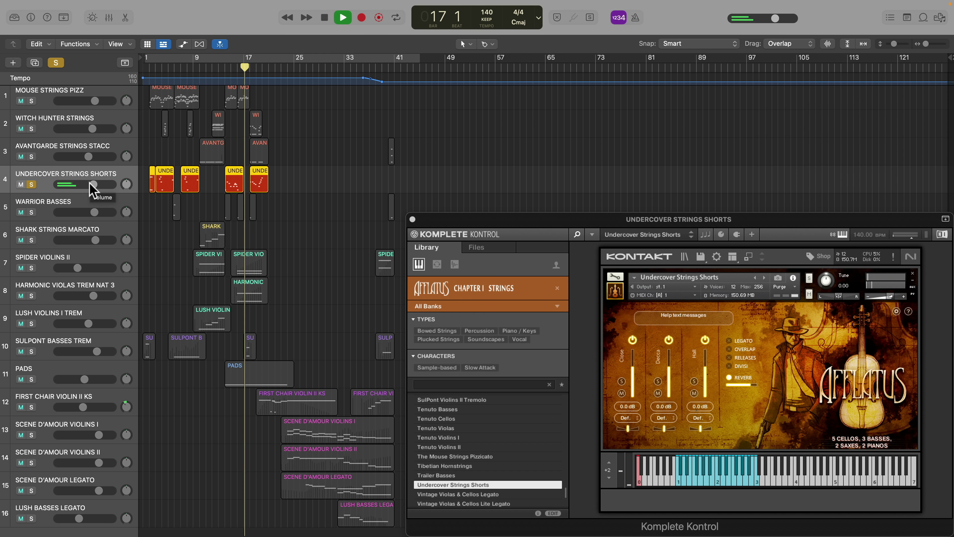
Stop playback, solo only WARRIOR BASSES, select it and play it from bar 5
key("space")
left_click(31, 185)
left_click(31, 212)
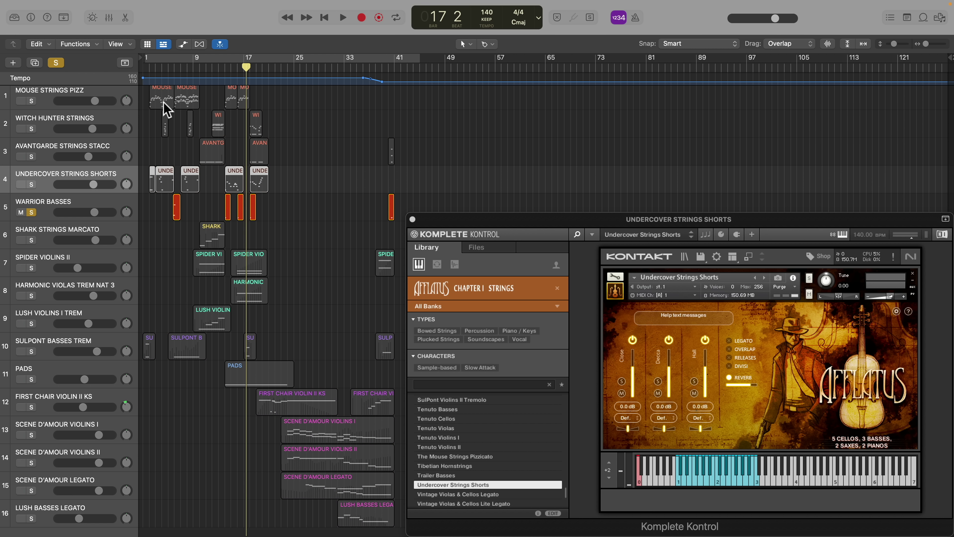
left_click(168, 66)
left_click(122, 206)
key("space")
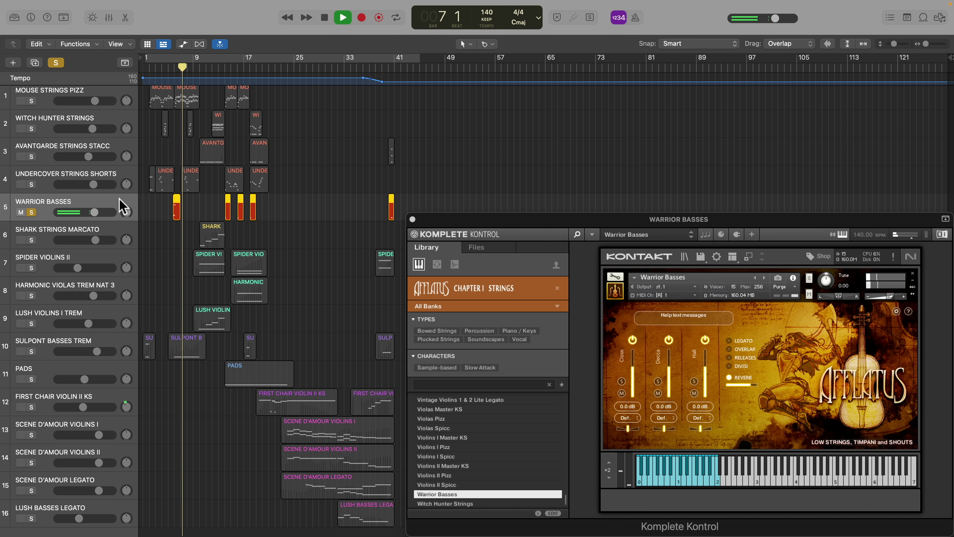
Add the four tracks from MOUSE STRINGS PIZZ to UNDERCOVER STRINGS SHORTS to the solo and play them together with WARRIOR BASSES
key("space")
left_click(31, 184)
left_click_drag(31, 157, 31, 101)
key("space")
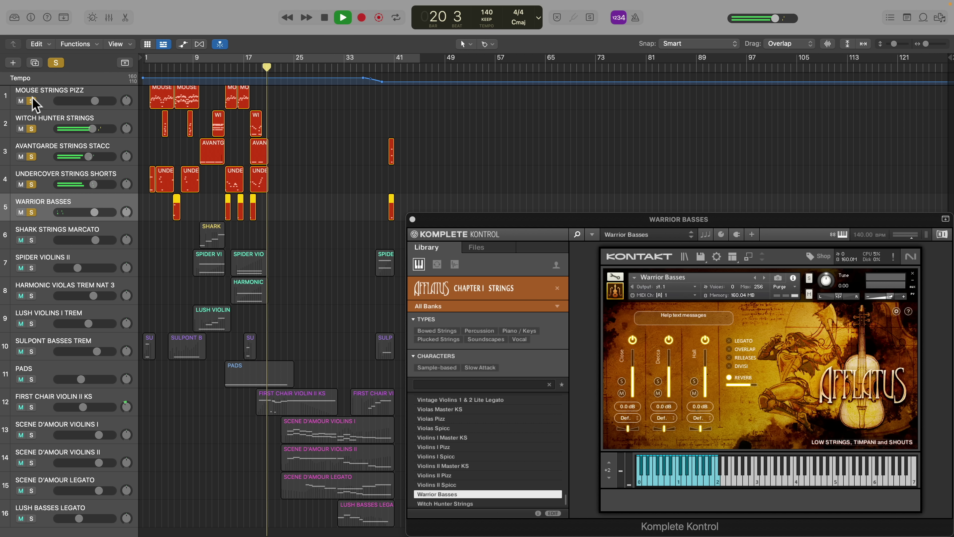
key("space")
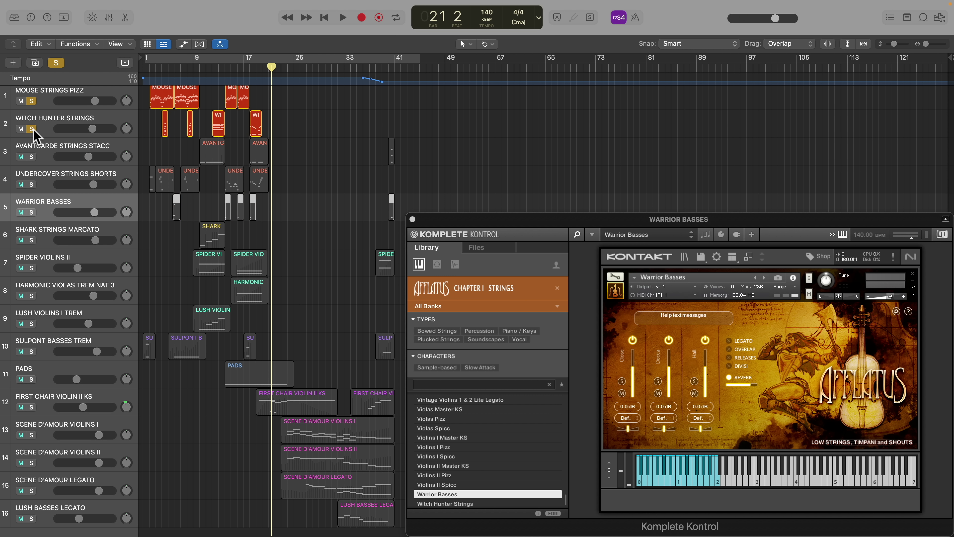
Solo only SHARK STRINGS MARCATO, select it and play it from bar 10
left_click(47, 239)
left_click(200, 67)
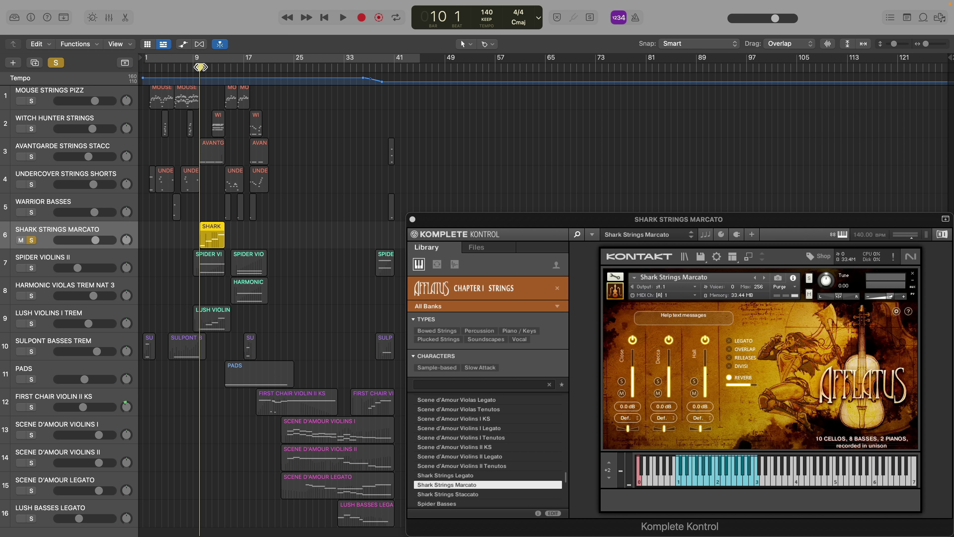
key("space")
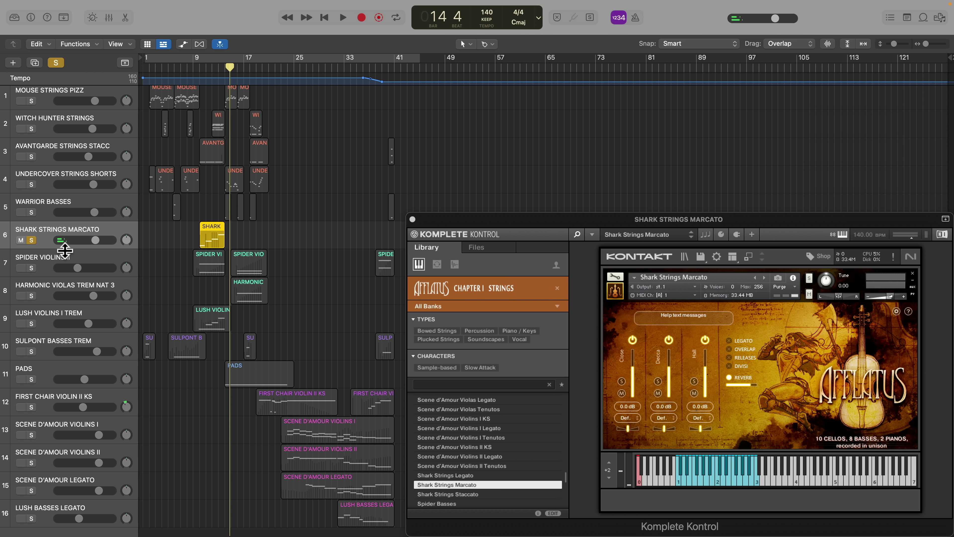
Solo SPIDER VIOLINS II, play its regions in the Piano Roll and display the Ch. 1: Pitch Bend automation
left_click(31, 268)
left_click(48, 271)
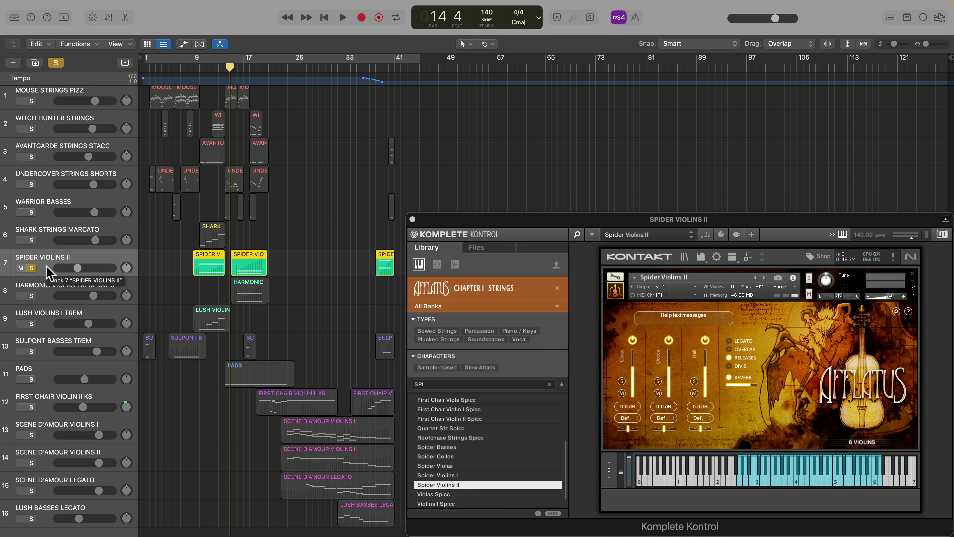
key("e")
scroll(258, 364, "right", 5)
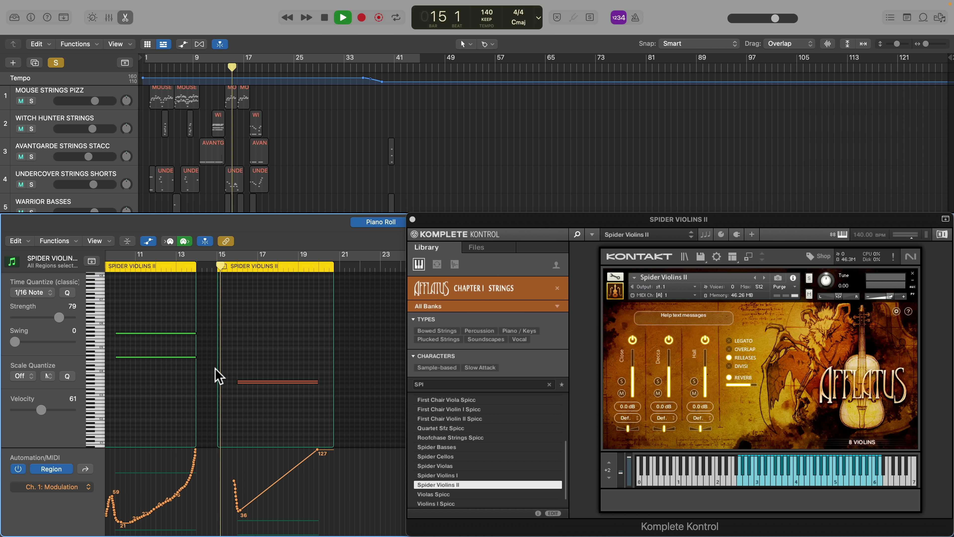
left_click(80, 487)
left_click(94, 503)
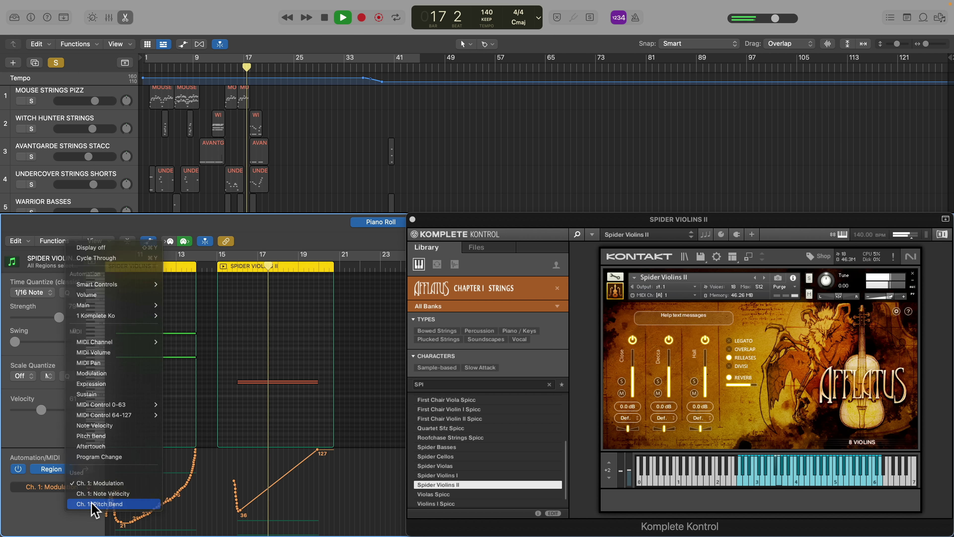
Show the last SPIDER VIOLINS II region in the Piano Roll, play it, and close the editor
scroll(212, 184, "down", 5)
left_click(212, 188)
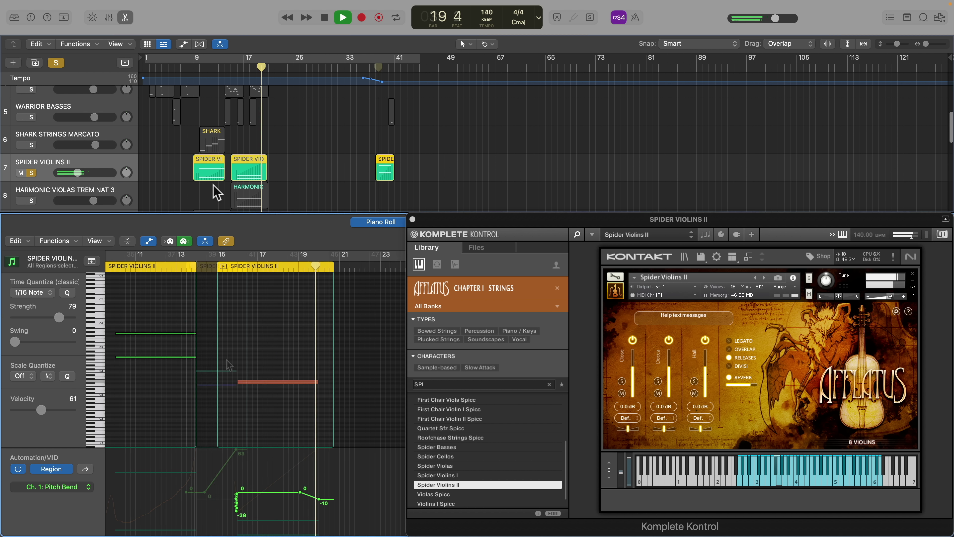
key("Right")
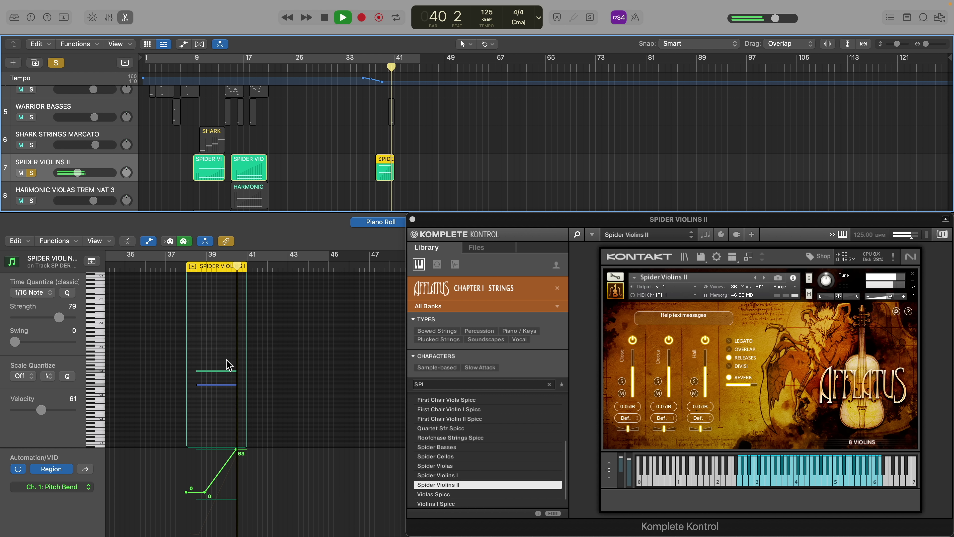
key("space")
key("p")
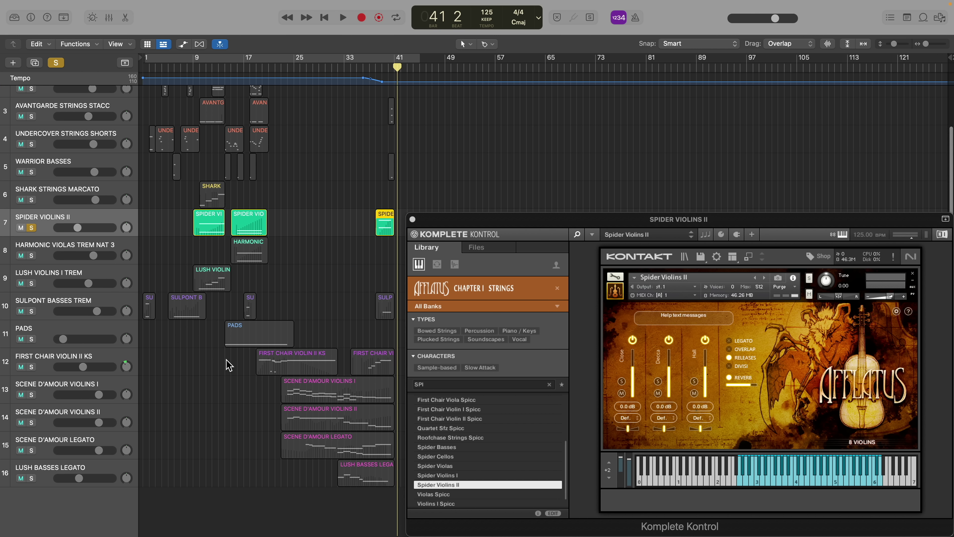
Solo only HARMONIC VIOLAS TREM NAT 3 and play its region from the start
left_click(32, 228)
left_click(32, 255)
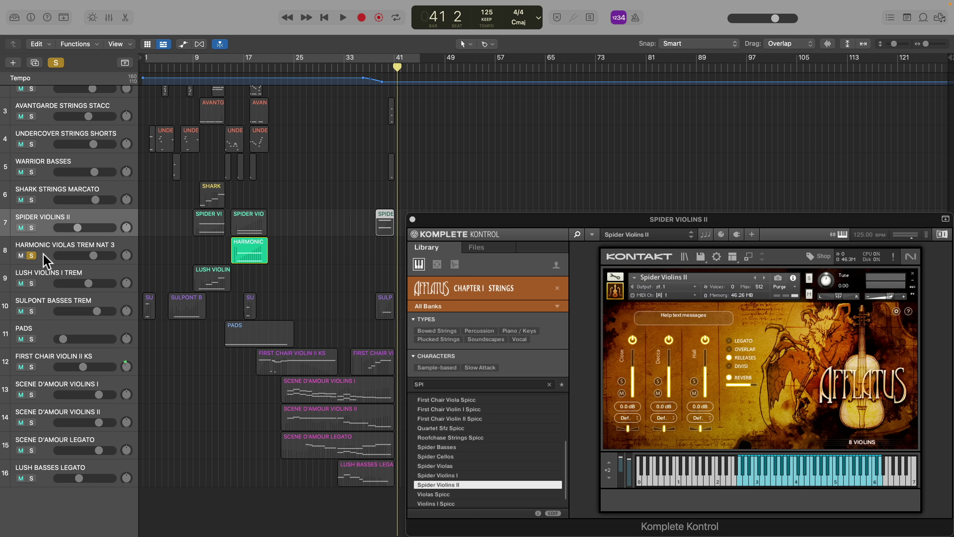
left_click(236, 67)
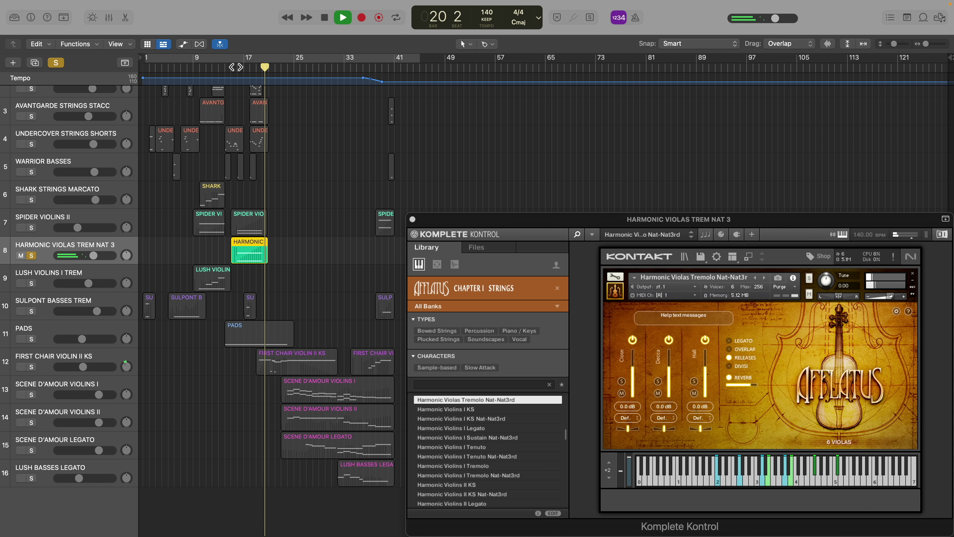
key("space")
Solo LUSH VIOLINS I TREM, show its instrument and play its region from the start
left_click(49, 273)
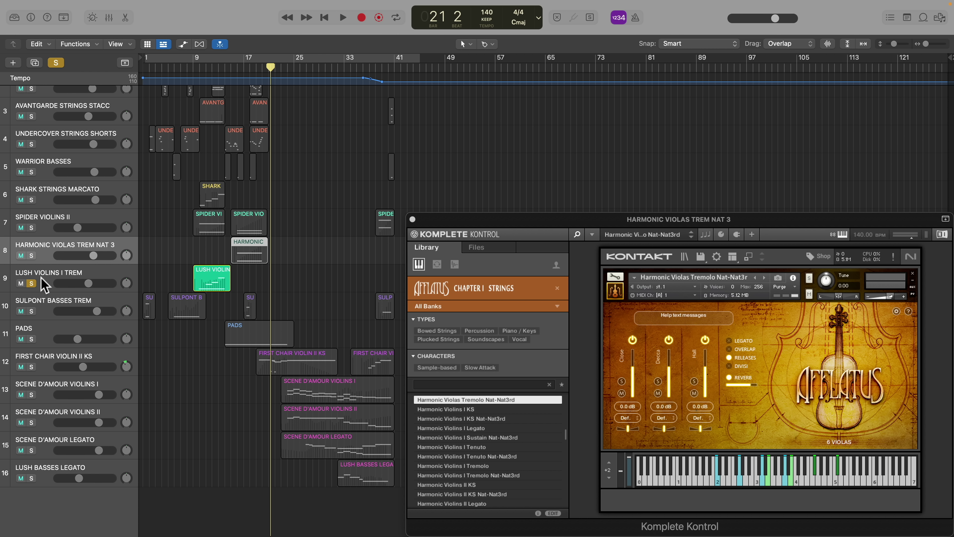
left_click(196, 70)
key("space")
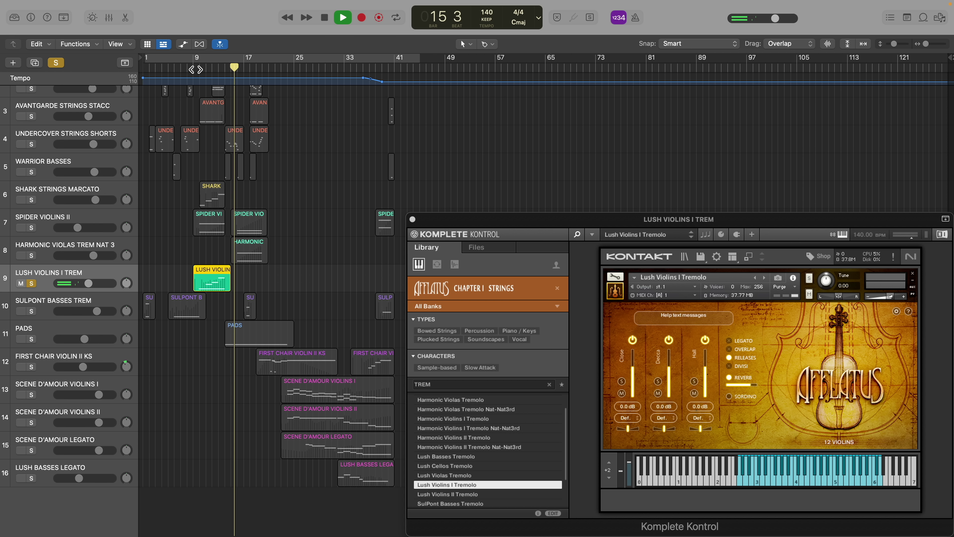
Solo only SULPONT BASSES TREM, place the playhead at bar 5 and open the track's regions in the Piano Roll
left_click(31, 283)
left_click(31, 311)
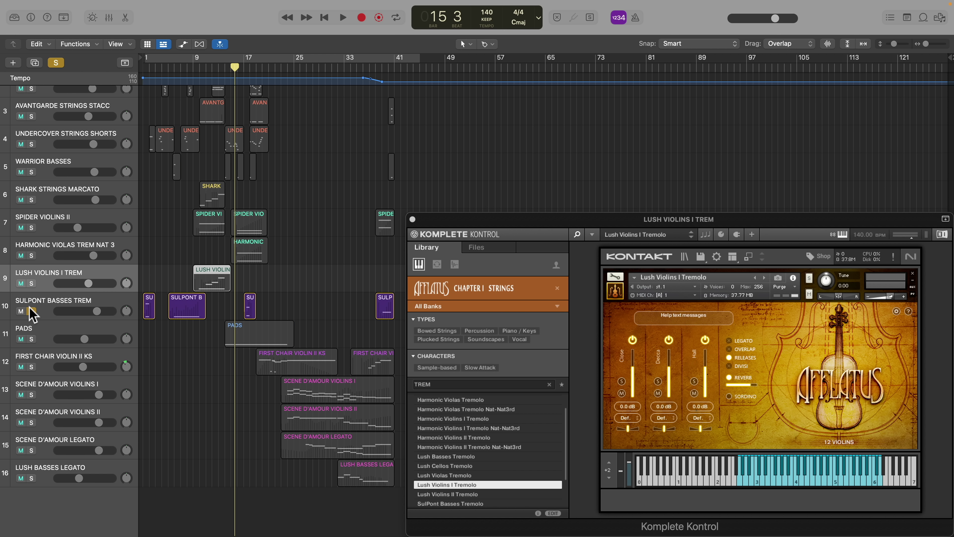
left_click(167, 68)
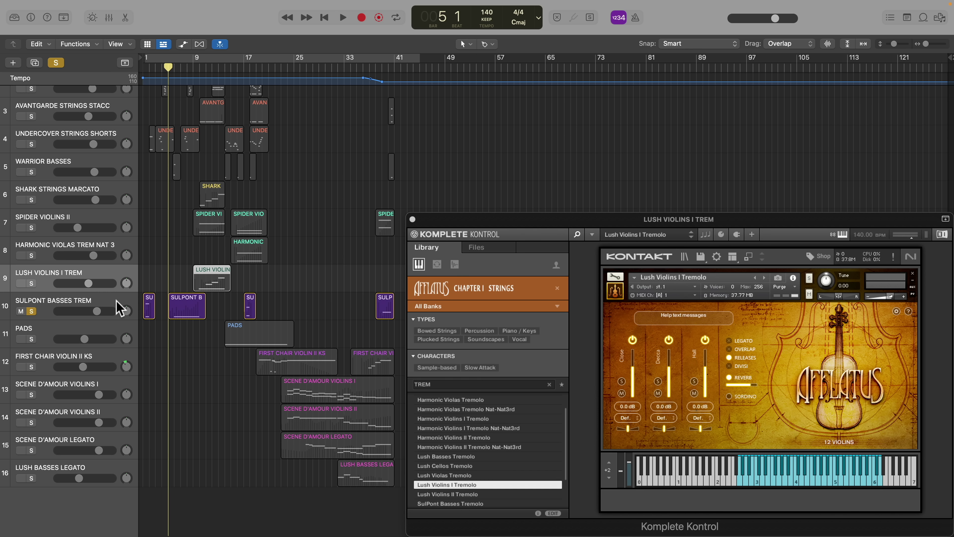
left_click(120, 308)
key("p")
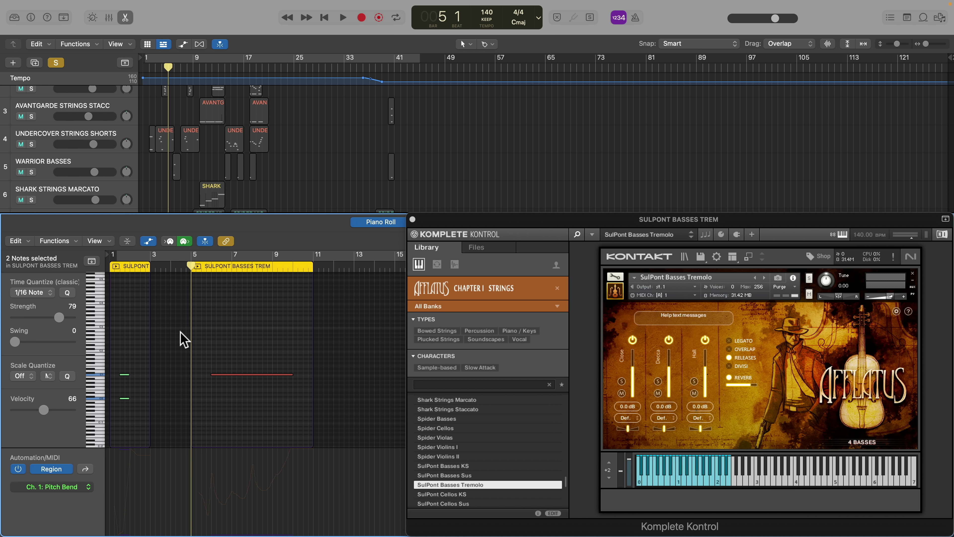
Display the Ch. 1: Modulation automation of SULPONT BASSES TREM, play the passage and close the Piano Roll
left_click(90, 487)
left_click(103, 427)
key("space")
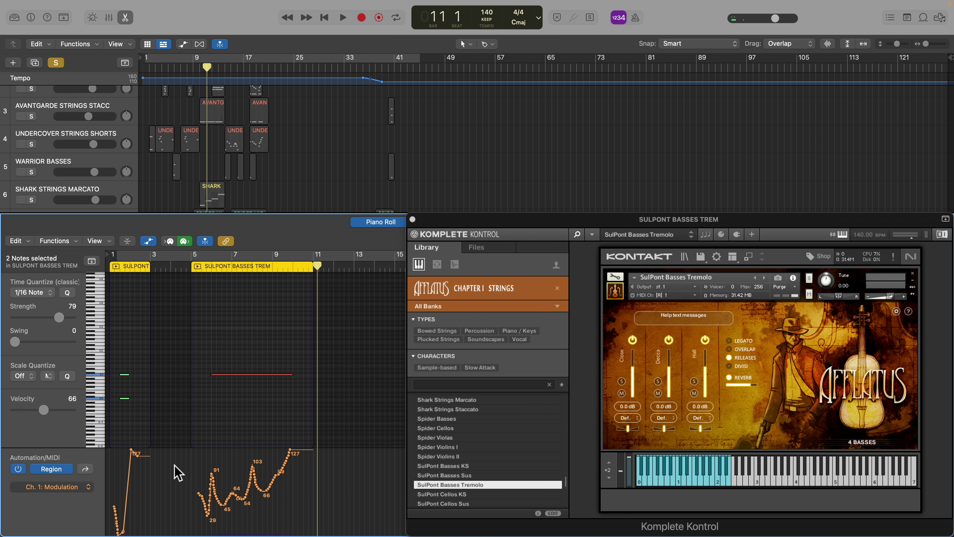
key("e")
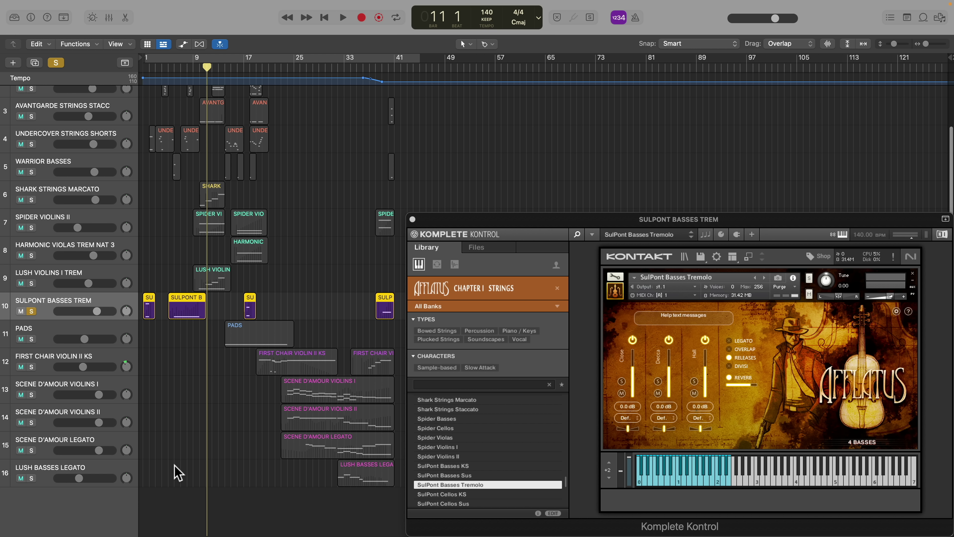
Solo the PADS track, review its Texture and Synths layers and play it from bar 14
key("Down")
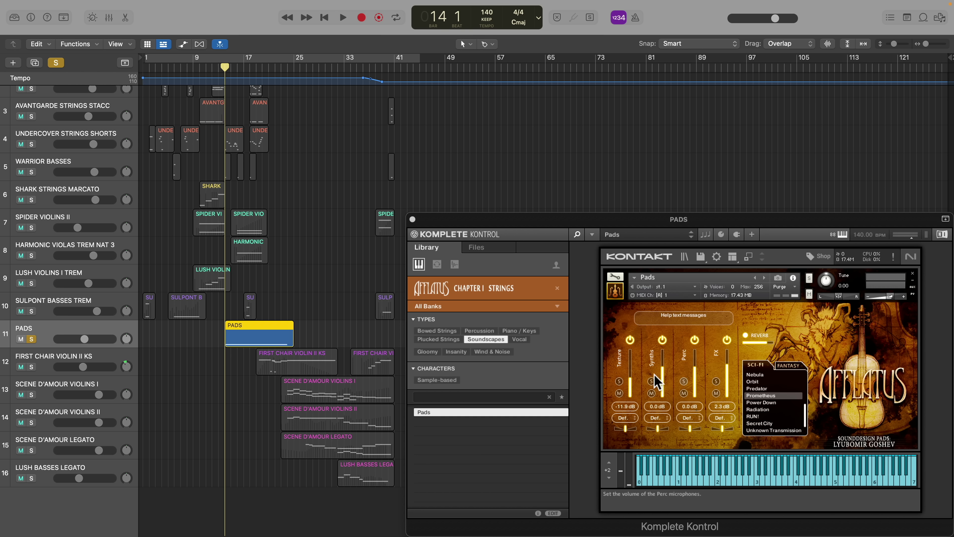
left_click_drag(630, 377, 668, 376)
key("space")
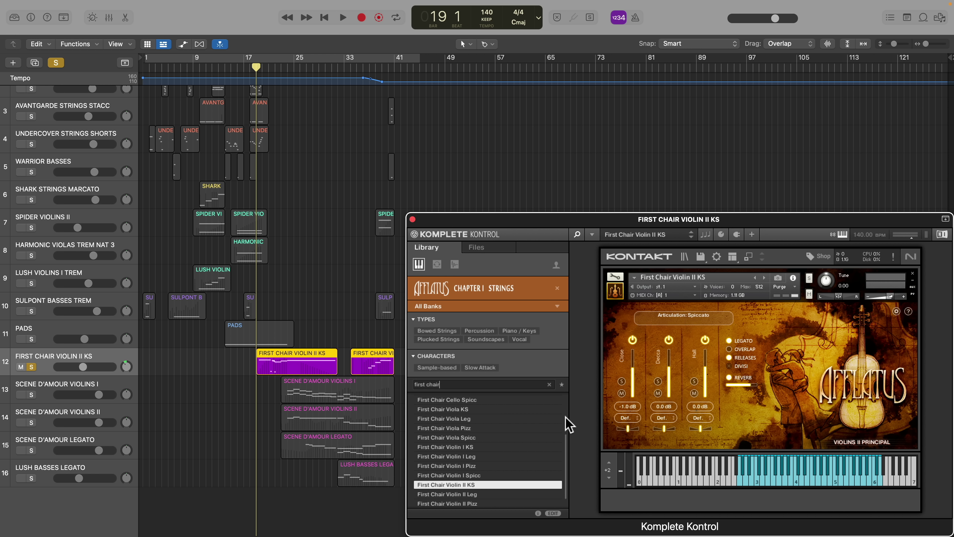
Shift the First Chair Violin II KS keyboard view to +1, point out the Overlap option and play the soloed track from bar 19
left_click(609, 478)
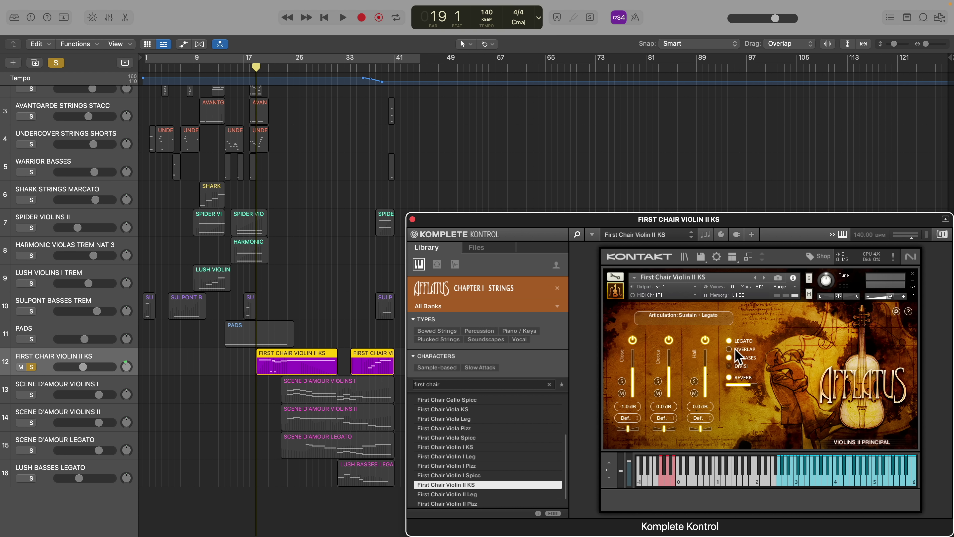
left_click(729, 349)
key("space")
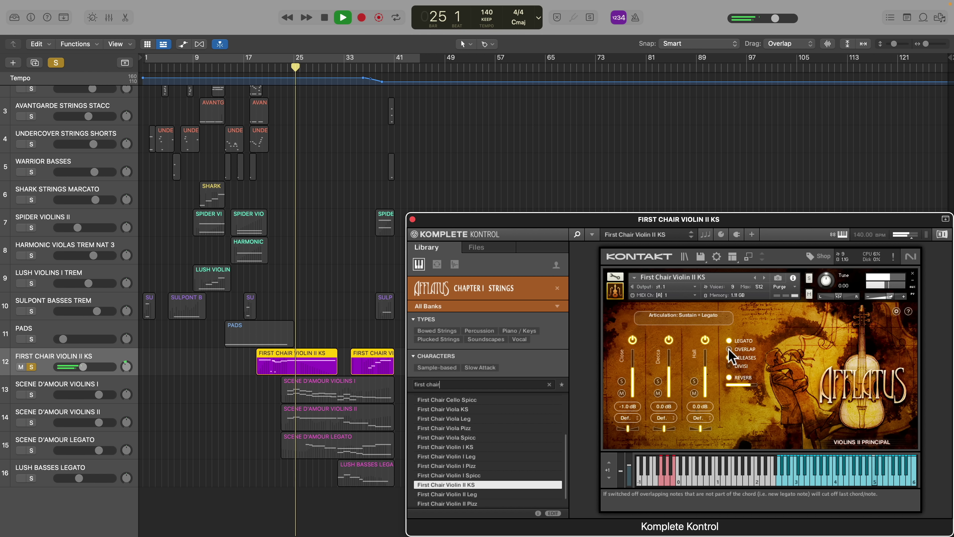
key("space")
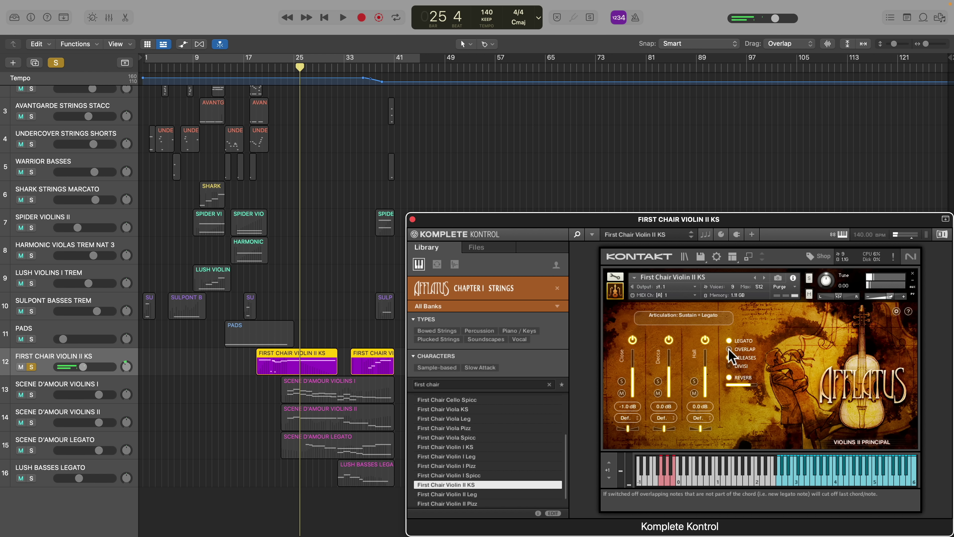
Unsolo FIRST CHAIR VIOLIN II KS, solo the four tracks from SCENE D'AMOUR VIOLINS I to LUSH BASSES LEGATO, and select SCENE D'AMOUR VIOLINS I
left_click(32, 367)
left_click_drag(31, 394, 32, 422)
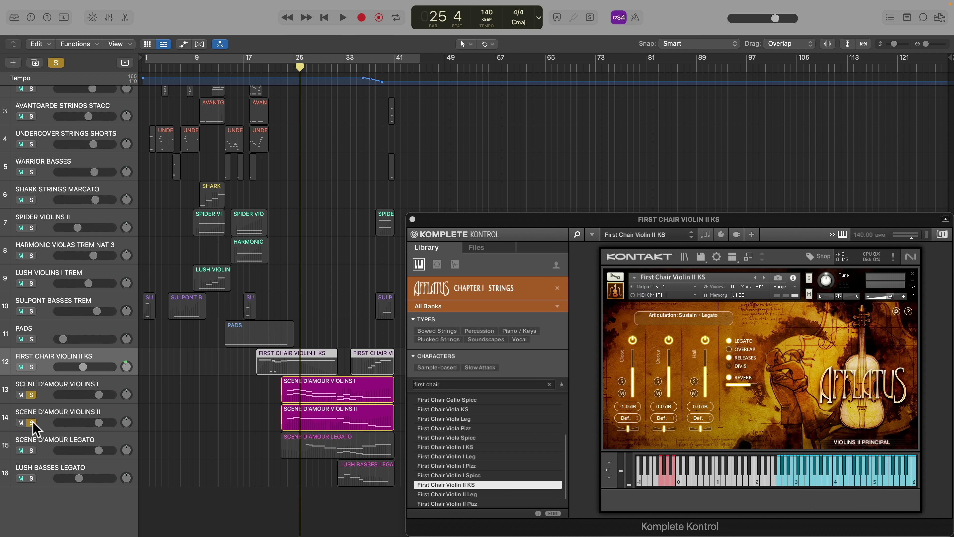
left_click(46, 394)
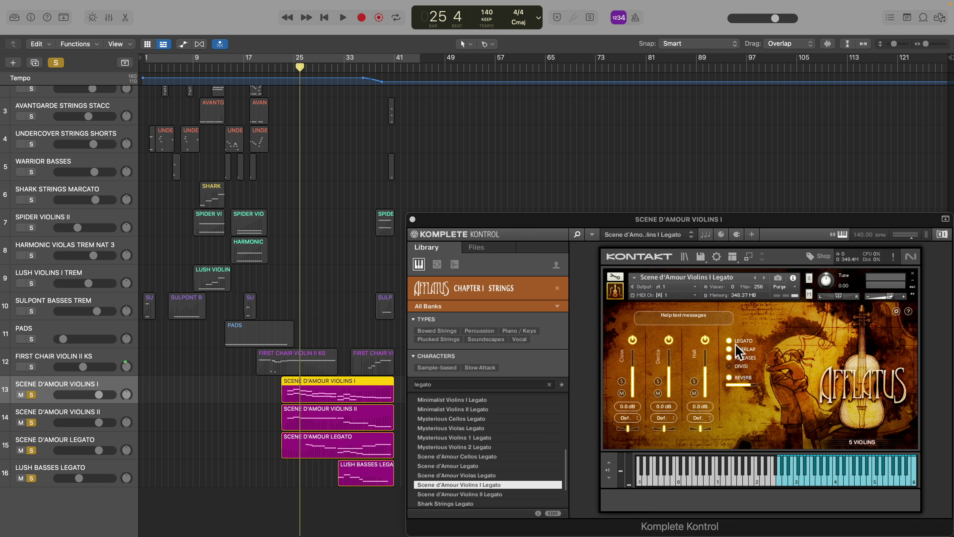
Show the instruments on SCENE D'AMOUR VIOLINS II, SCENE D'AMOUR LEGATO and LUSH BASSES LEGATO, and return to SCENE D'AMOUR VIOLINS I
left_click(117, 415)
left_click(111, 446)
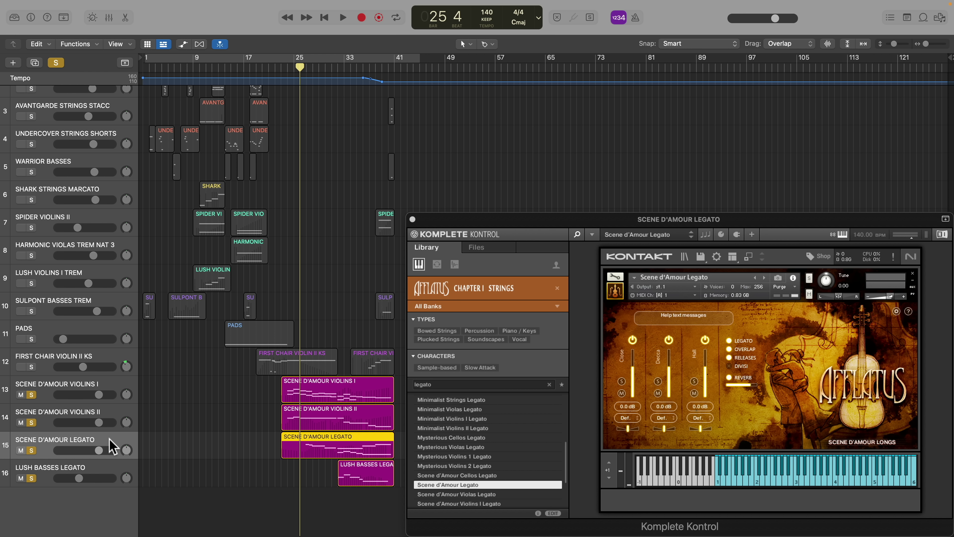
left_click(111, 471)
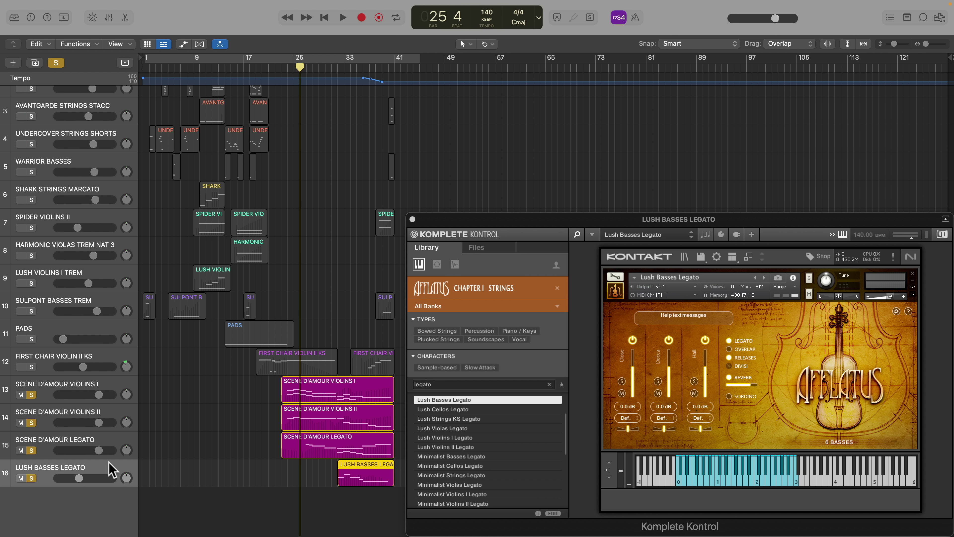
left_click(115, 389)
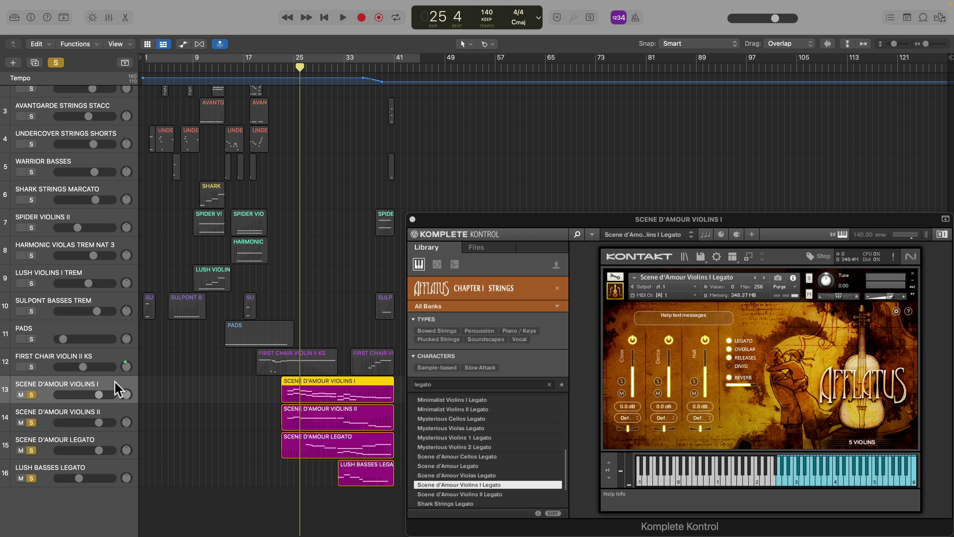
Play the soloed legato tracks from bar 25, showing the instruments on SCENE D'AMOUR VIOLINS II, SCENE D'AMOUR LEGATO and LUSH BASSES LEGATO during playback
key("space")
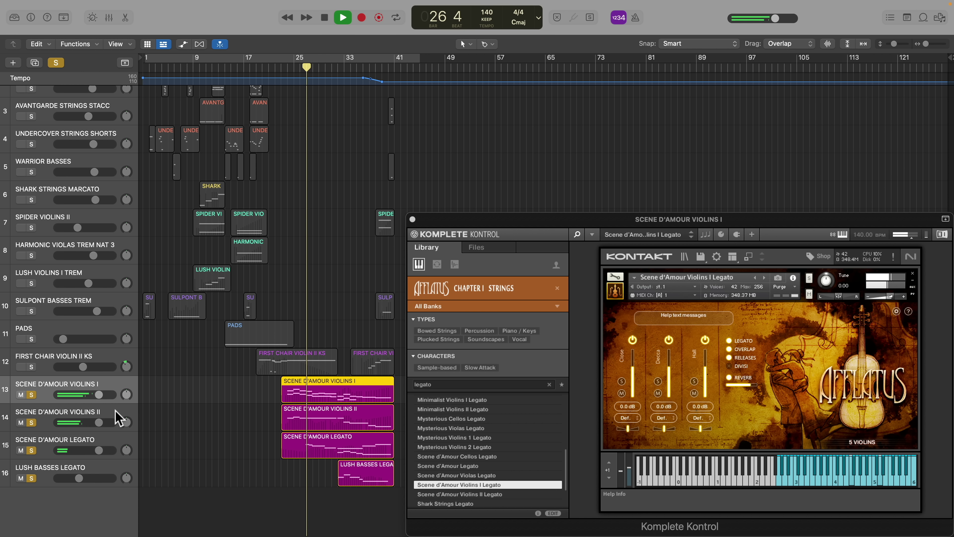
left_click(116, 417)
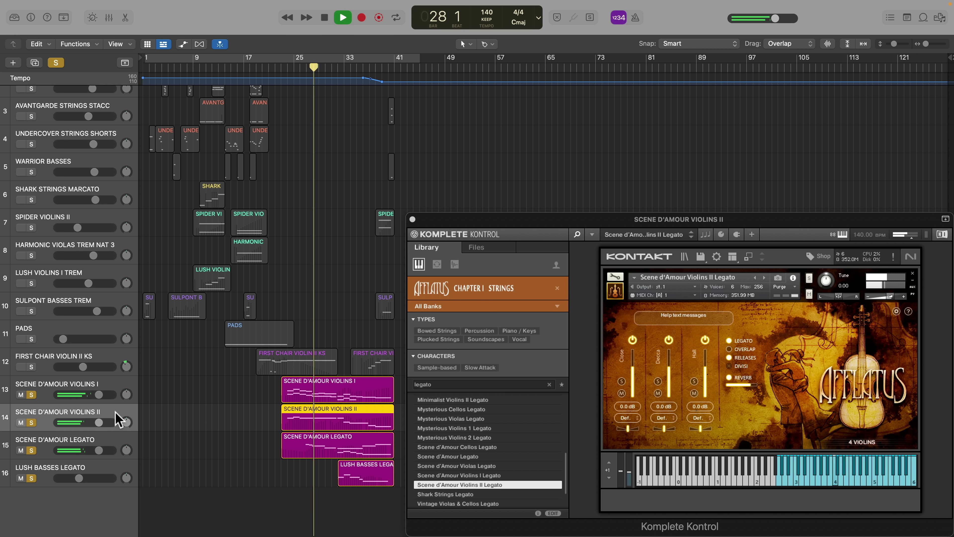
left_click(114, 437)
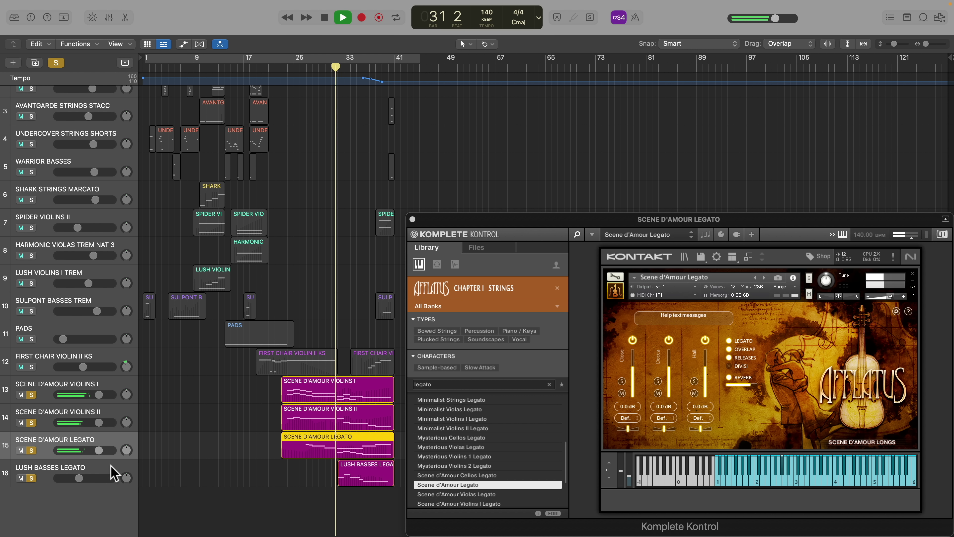
left_click(115, 475)
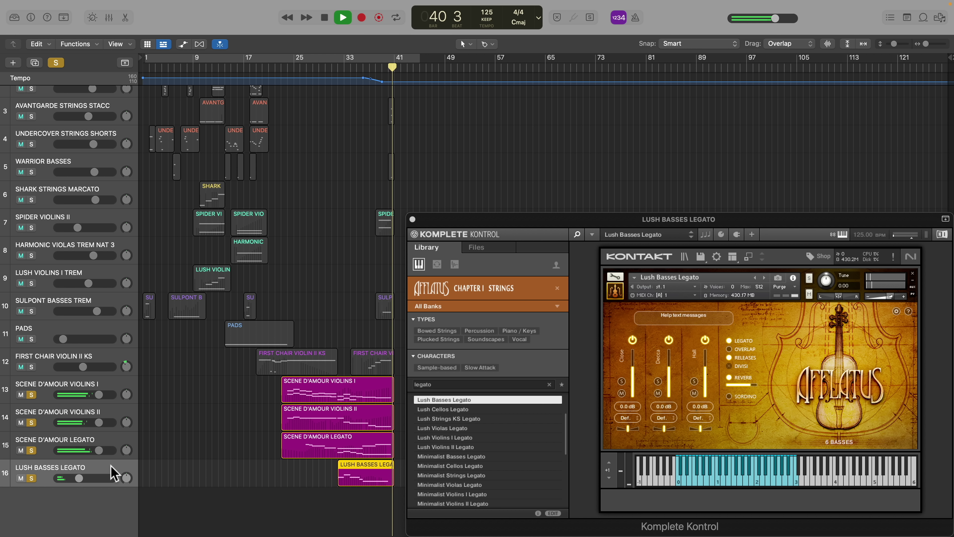
Clear all solos, loop the whole arrangement from bar 1, and show the mixer in place of the instrument window
key("ctrl+alt+super+s")
key("c")
key("Return")
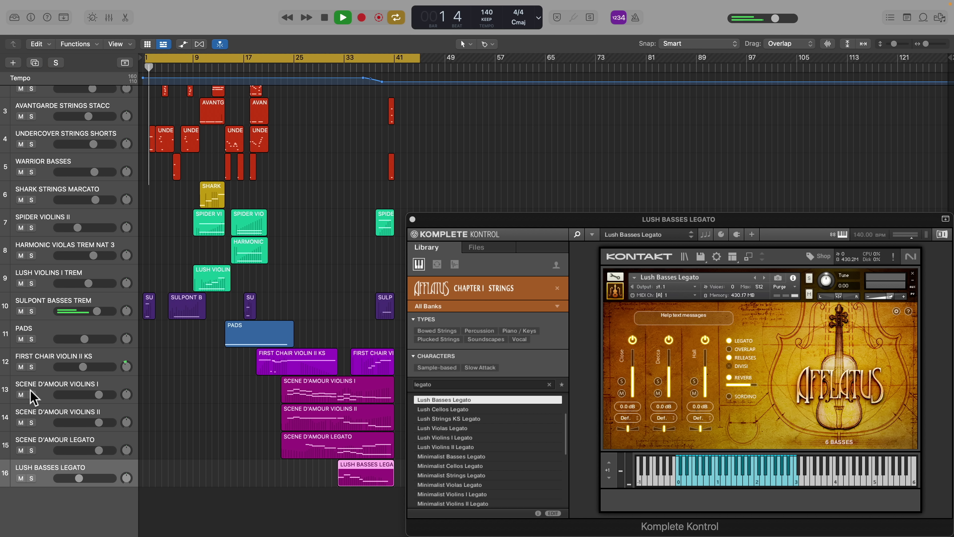
key("x")
left_click(413, 219)
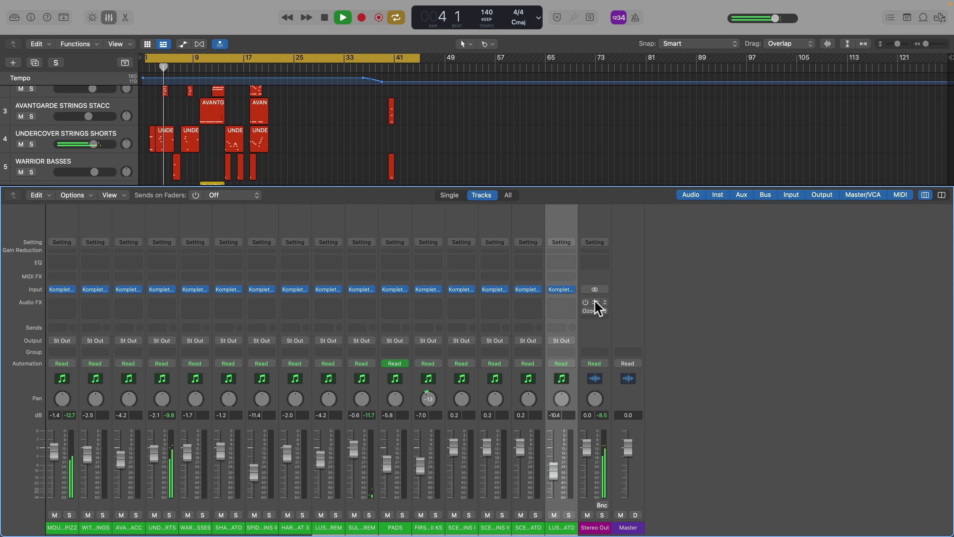
Enable the Raum reverb with the Dark Mod Hall preset on Stereo Out, and sweep its Mix amount up and back down
left_click(598, 308)
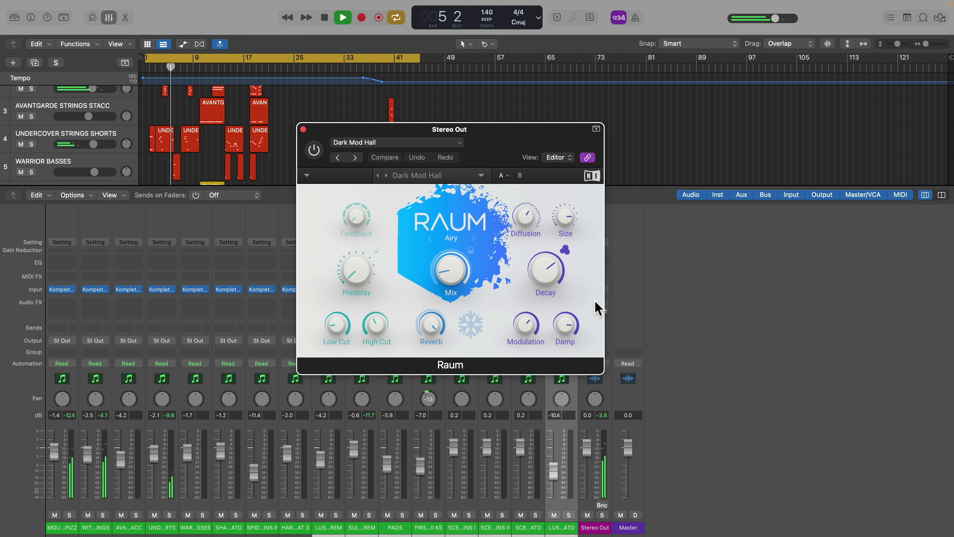
left_click(314, 151)
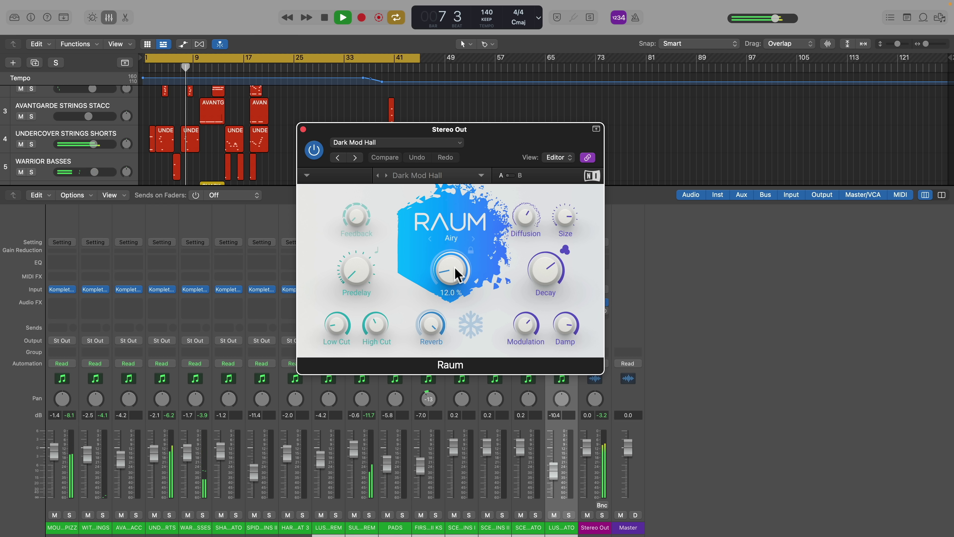
left_click_drag(454, 265, 441, 204)
left_click_drag(428, 147, 434, 251)
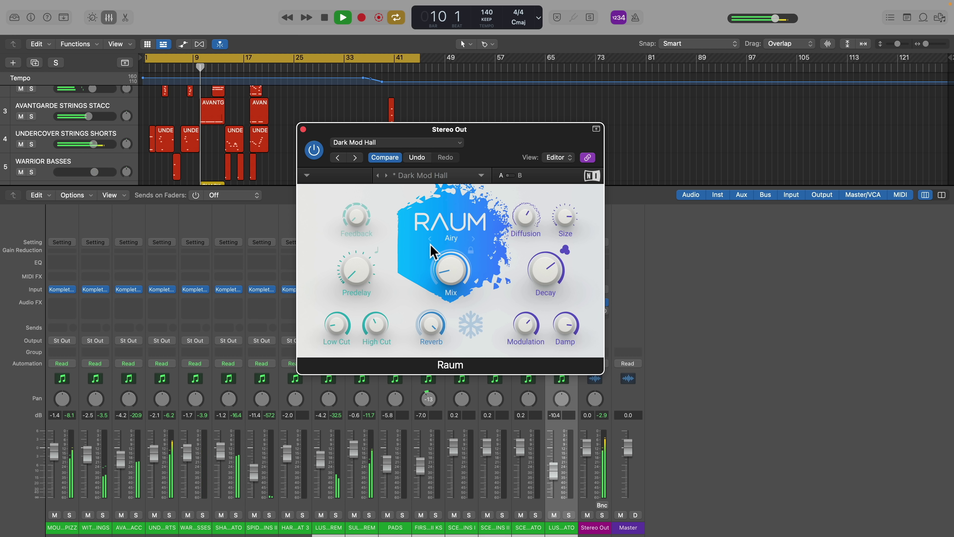
left_click(303, 129)
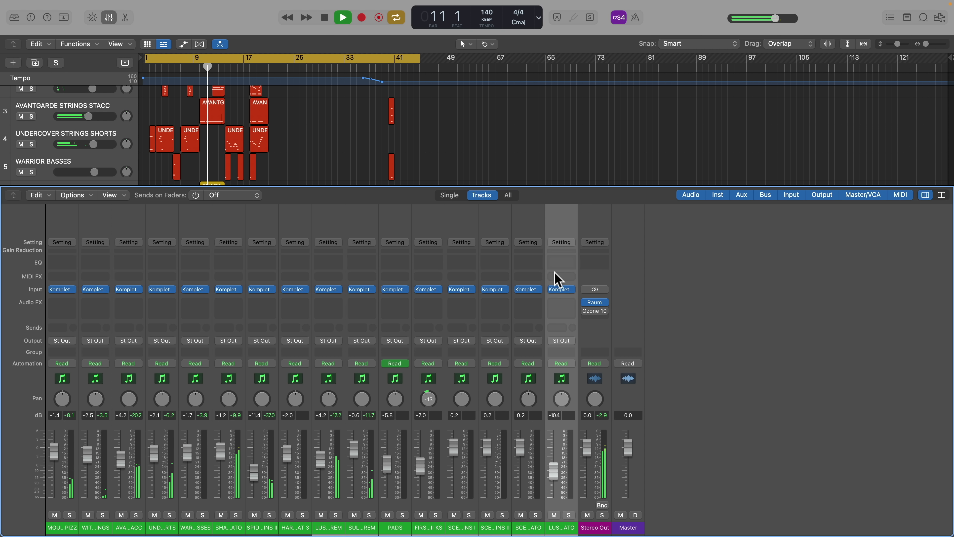
Open Ozone 10 on Stereo Out and review its Stabilizer, Impact, Imager, Dynamic EQ and Maximizer modules
left_click(596, 311)
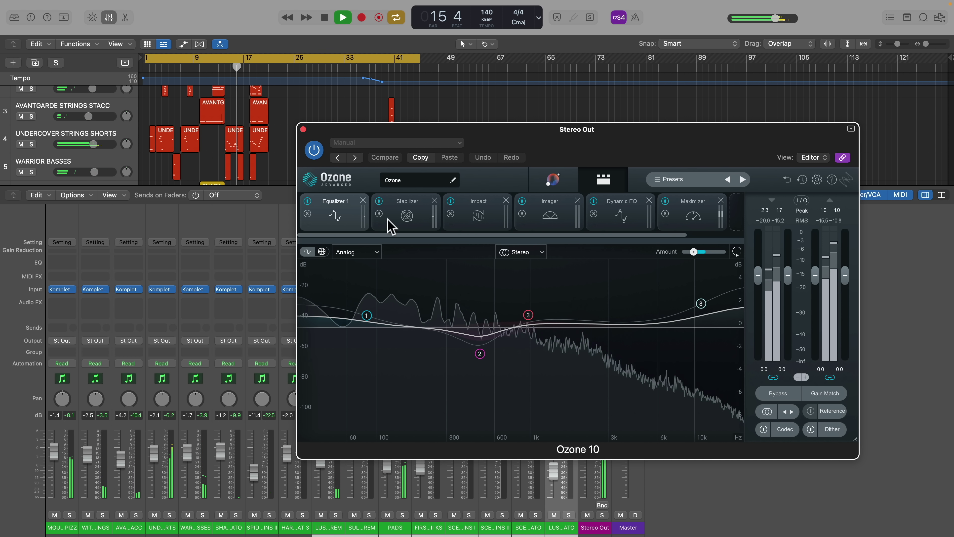
left_click(407, 218)
left_click(484, 218)
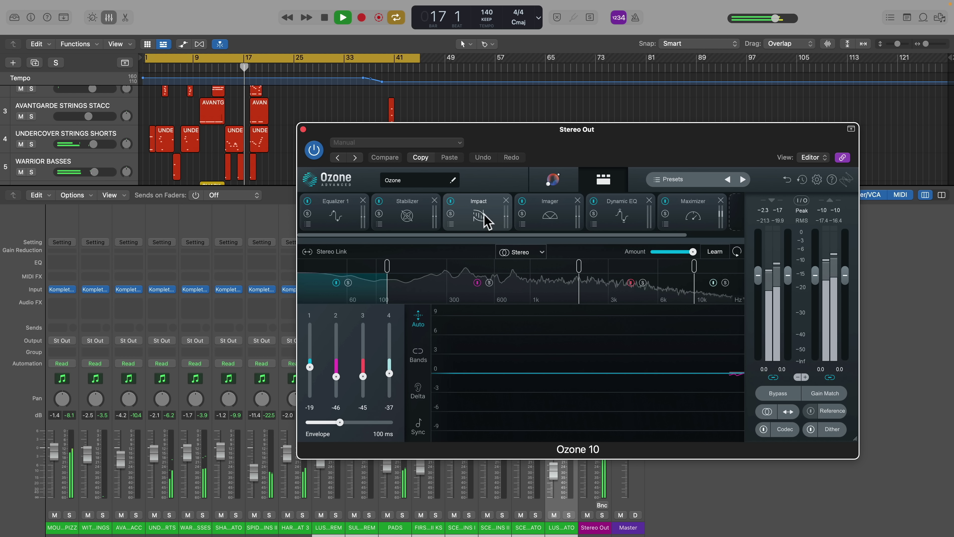
left_click(550, 218)
left_click(629, 220)
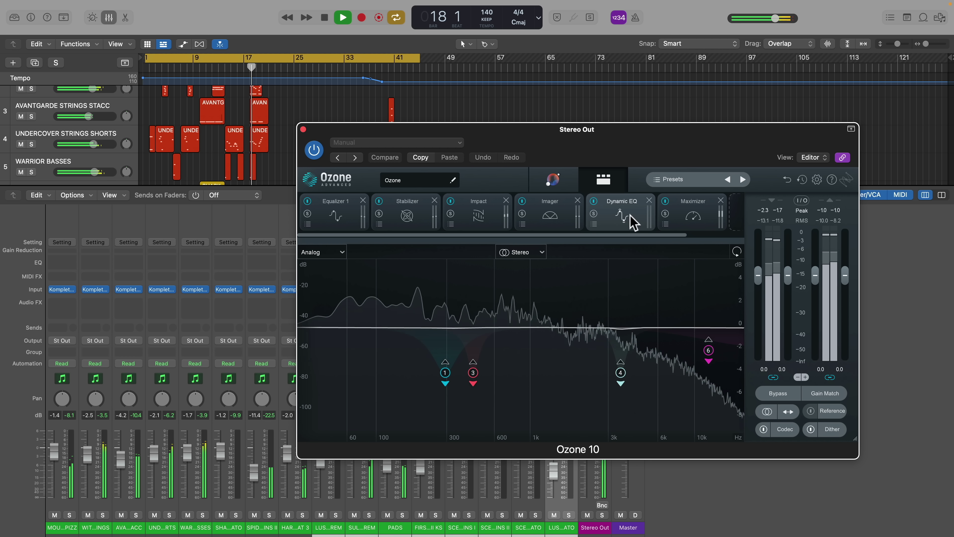
left_click(703, 221)
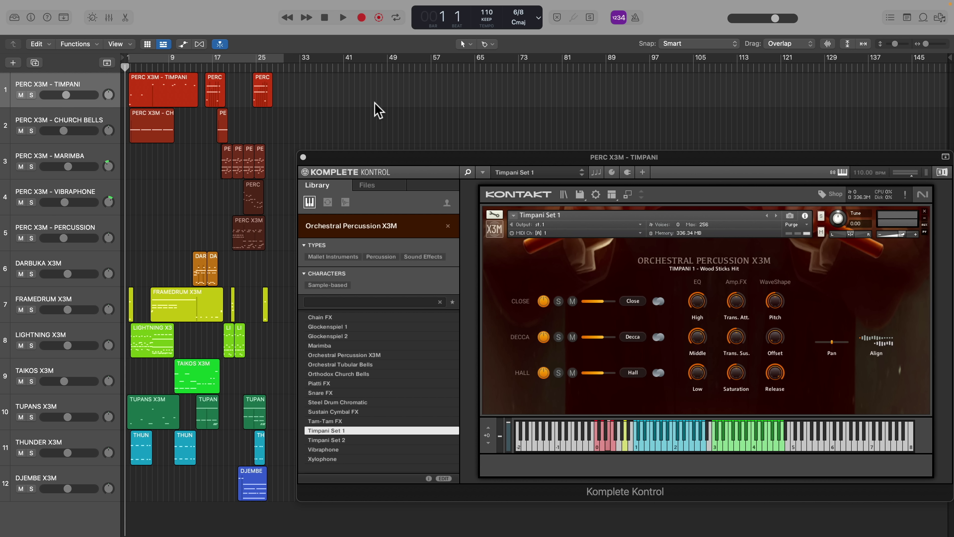
Show the X3M instruments on the tracks from PERC X3M - PERCUSSION down to DJEMBE X3M in order
left_click(107, 229)
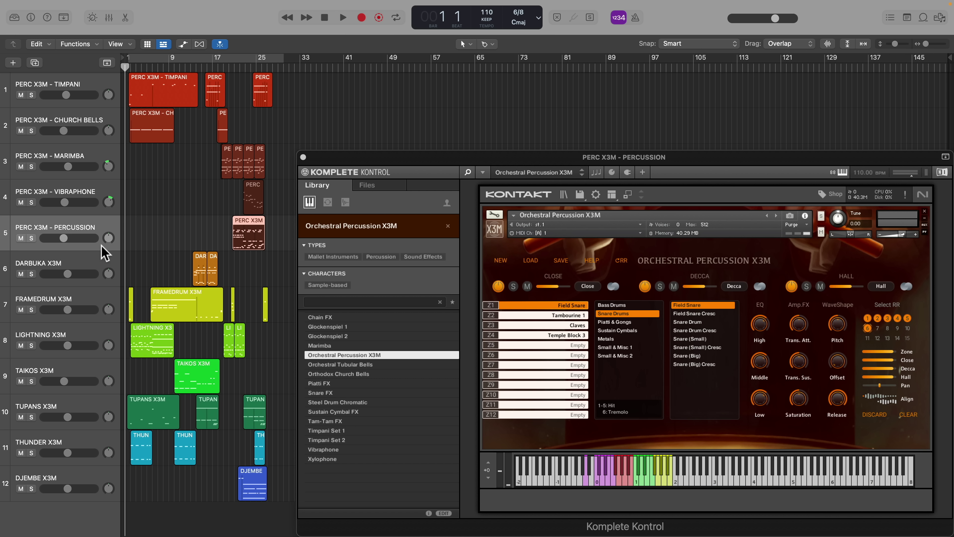
left_click(100, 265)
left_click(93, 301)
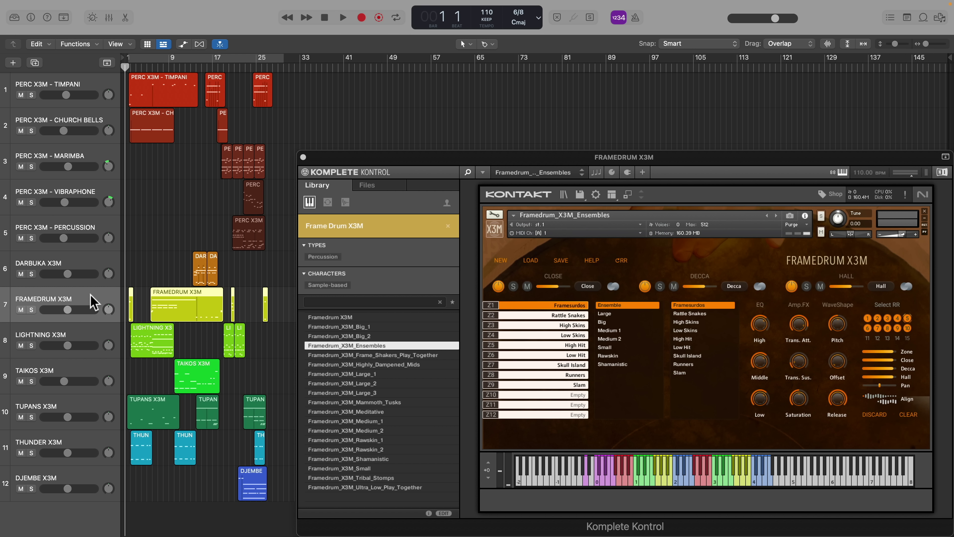
left_click(88, 337)
left_click(85, 373)
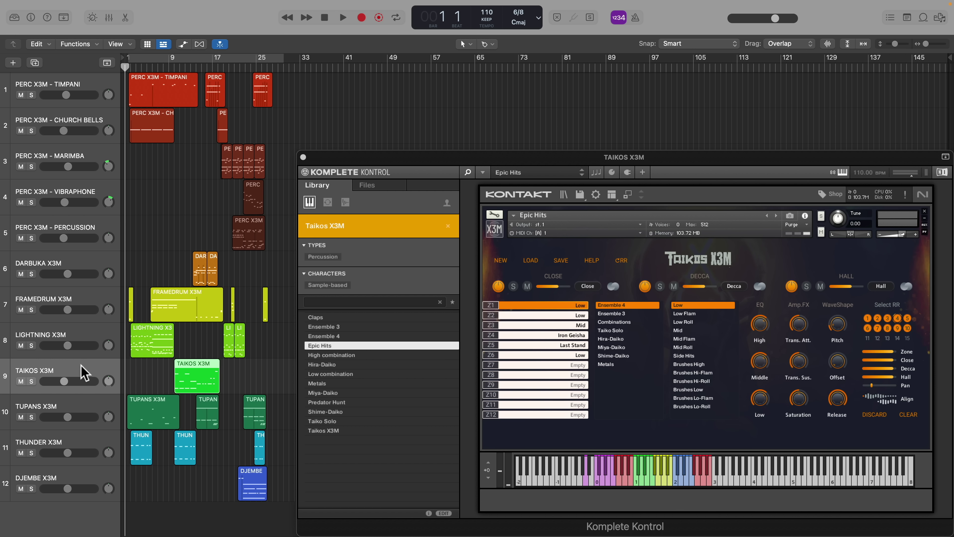
left_click(75, 406)
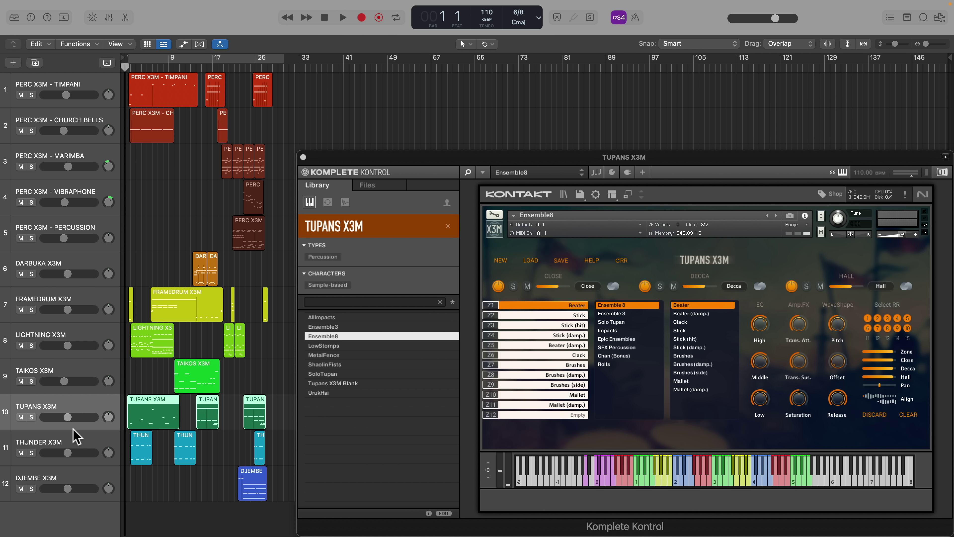
left_click(74, 444)
left_click(82, 483)
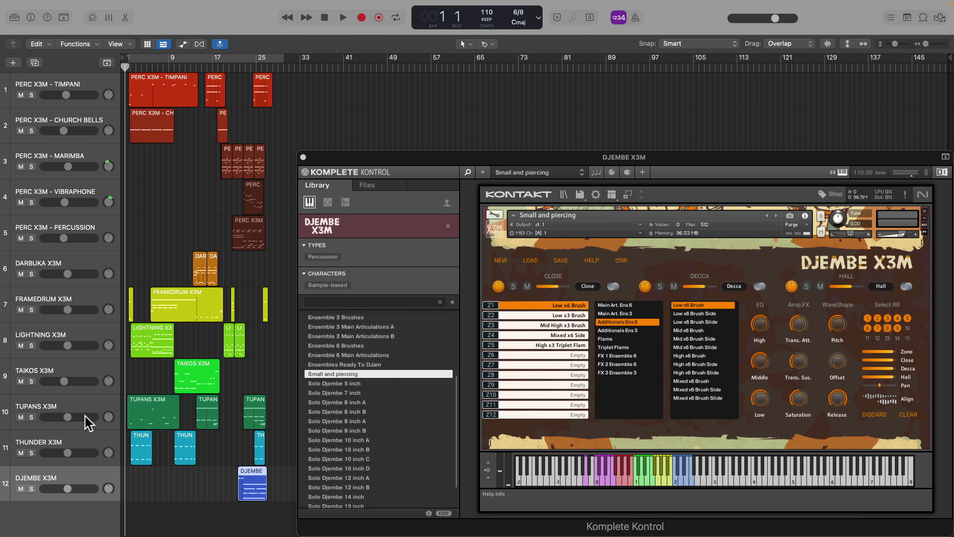
Assign the Kuker Warrior sound from Impacts to empty zone 12 of the TUPANS X3M instrument and audition it
left_click(86, 406)
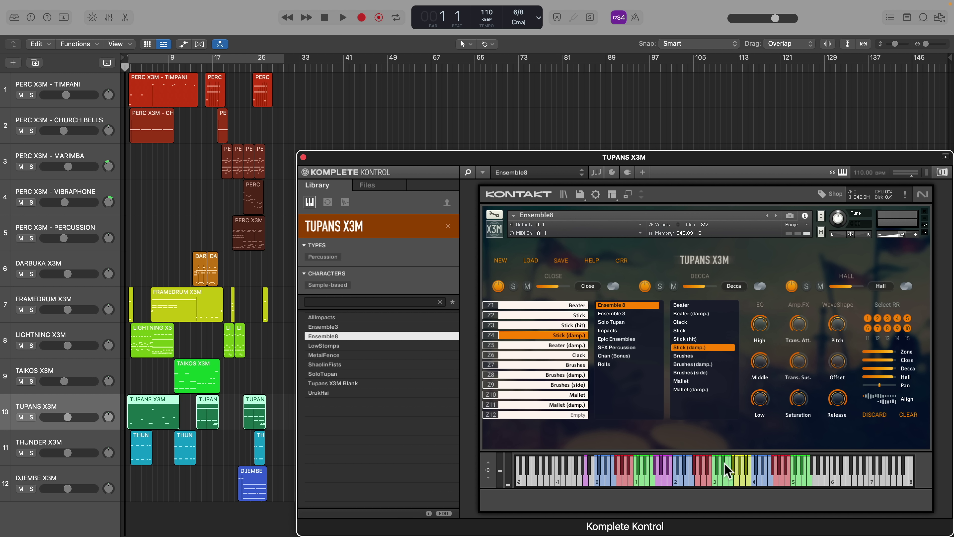
left_click(575, 414)
left_click(615, 358)
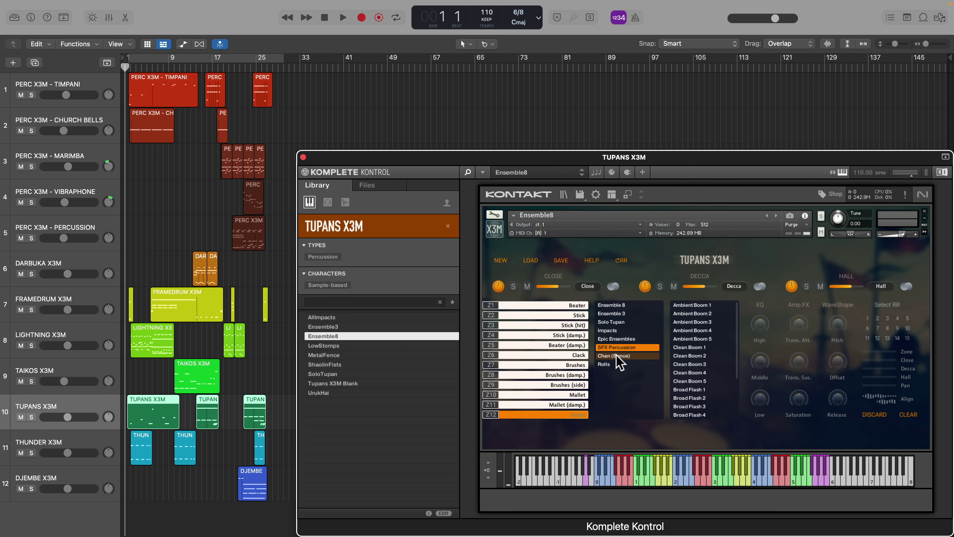
left_click(626, 330)
left_click(691, 330)
left_click(816, 480)
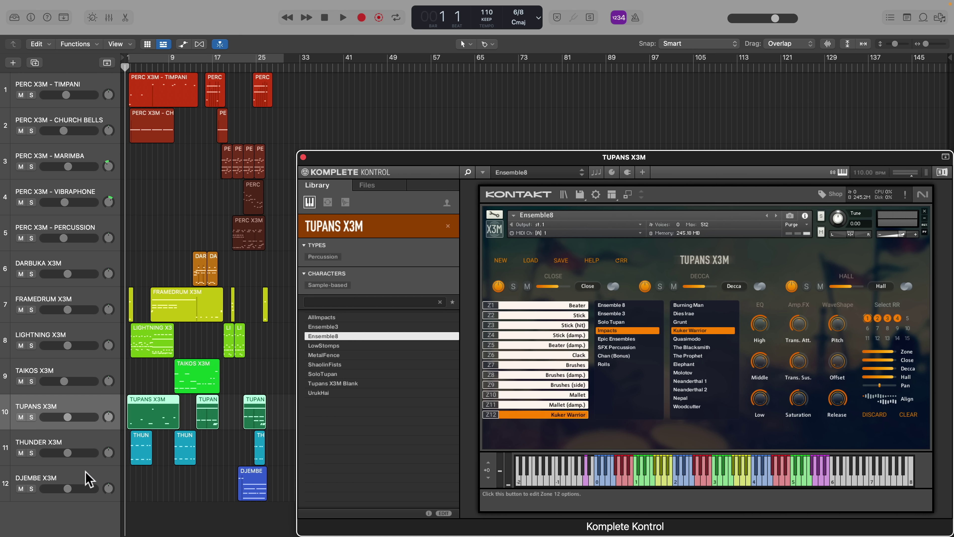
Preview the Solo Djembe 9 inch A, Solo Djembe 5 inch and Ensemble 6 Main Articulations presets on DJEMBE X3M
left_click(88, 479)
left_click(356, 422)
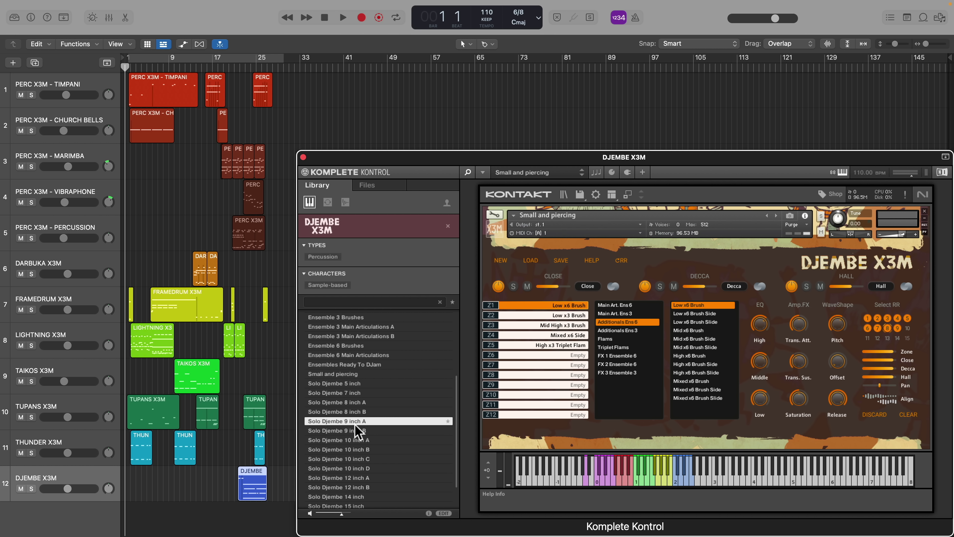
left_click(354, 383)
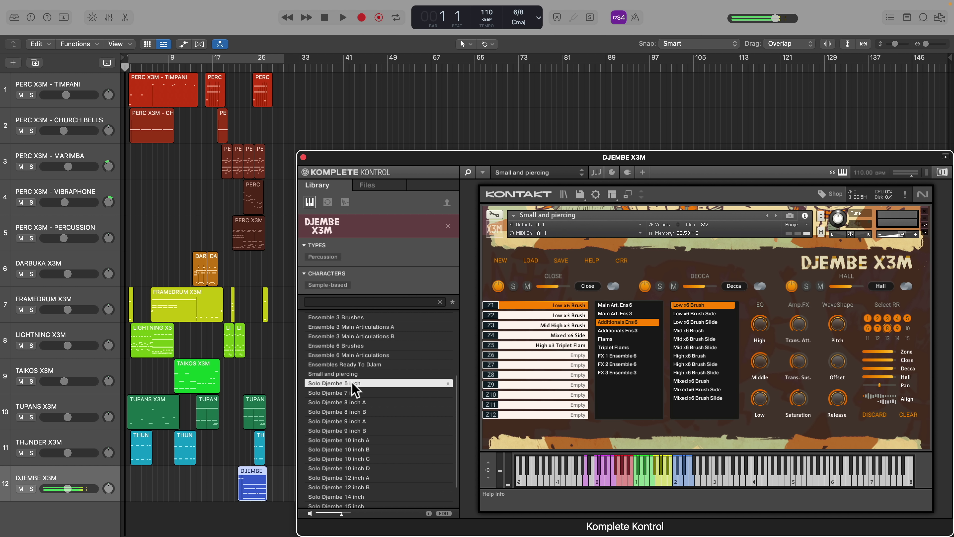
left_click(351, 356)
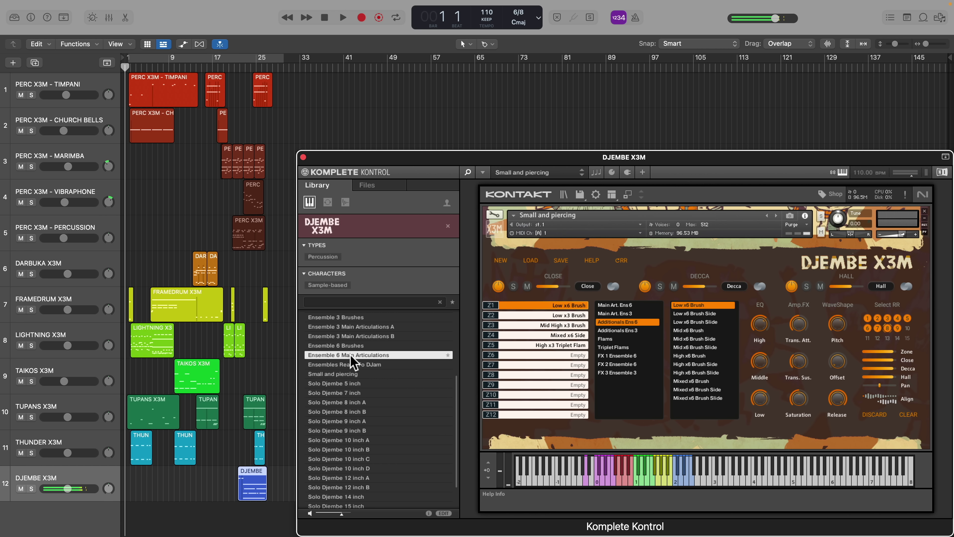
Preview the Djembe Hits, Djembe Braams, All Ensemble Triplet Flams, All Ensemble Flams and African Rumble presets of Djembe X3M
scroll(351, 369, "up", 5)
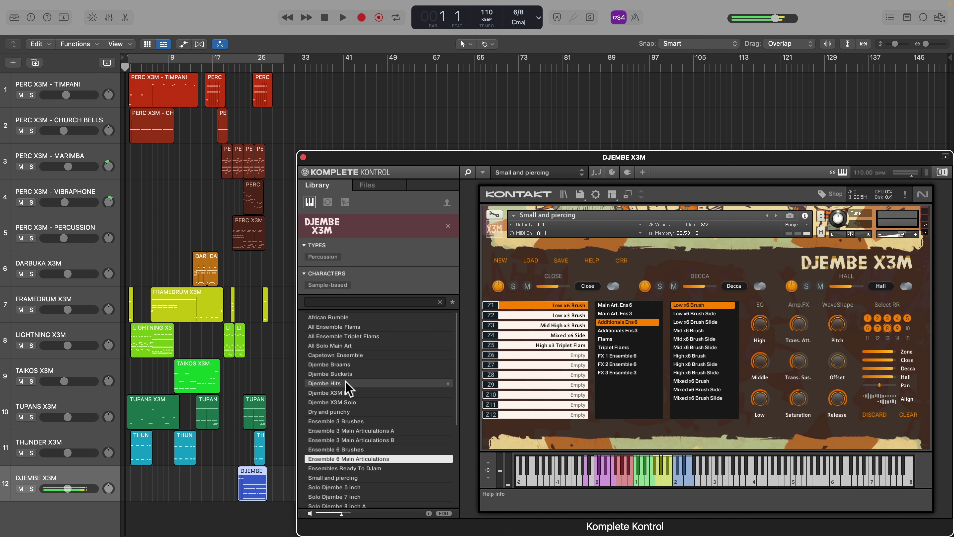
left_click(346, 382)
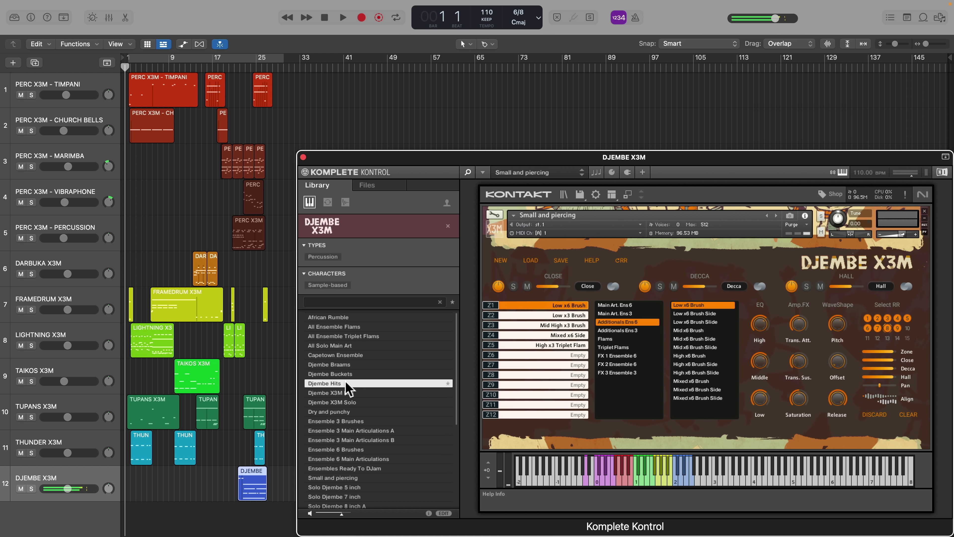
left_click(347, 365)
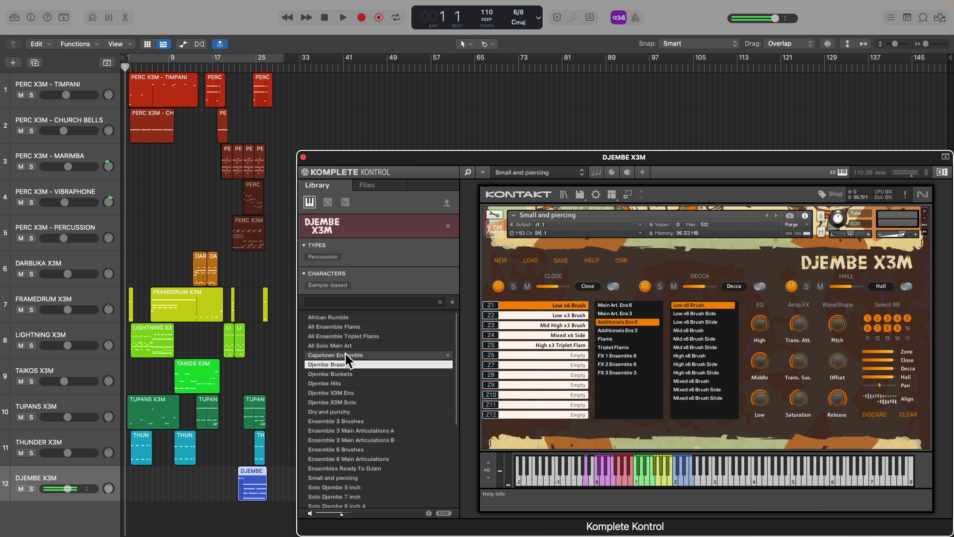
left_click(347, 337)
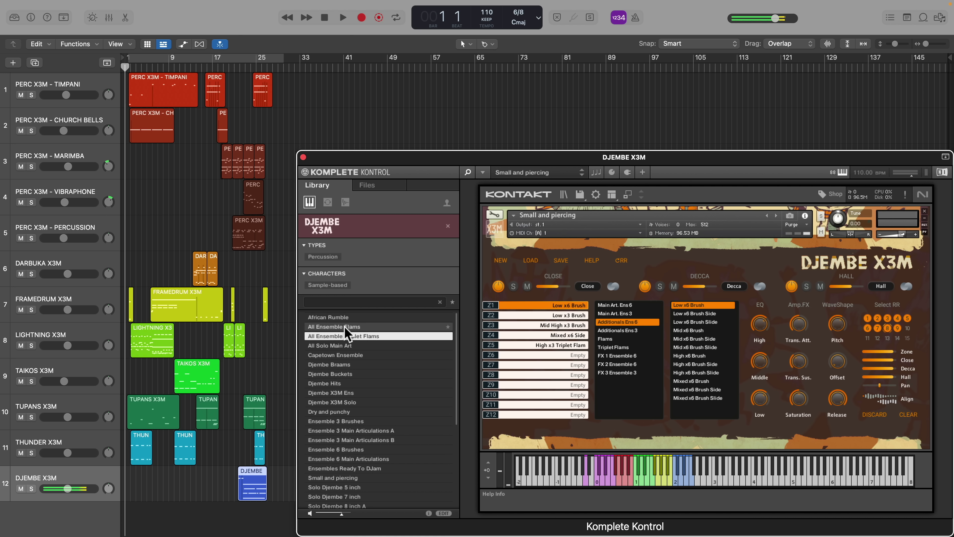
left_click(347, 327)
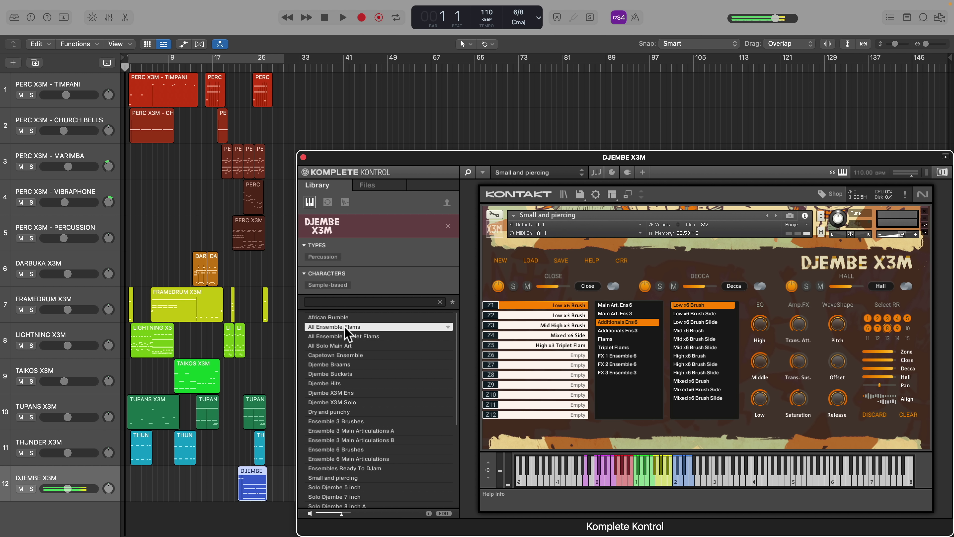
left_click(346, 317)
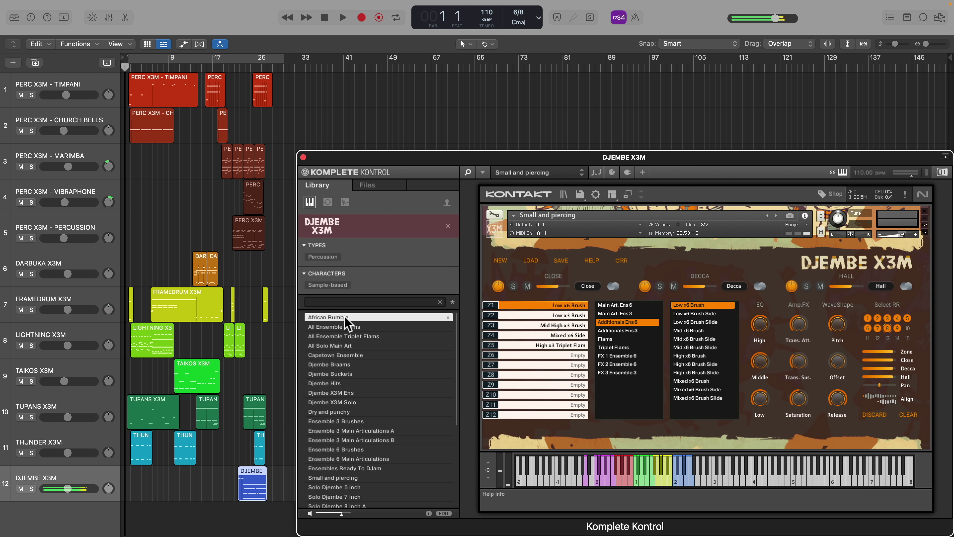
Solo the DARBUKA X3M track and preview the Solo 7" pt.1 and Ens x6 - Mid Ensembles presets
left_click(86, 265)
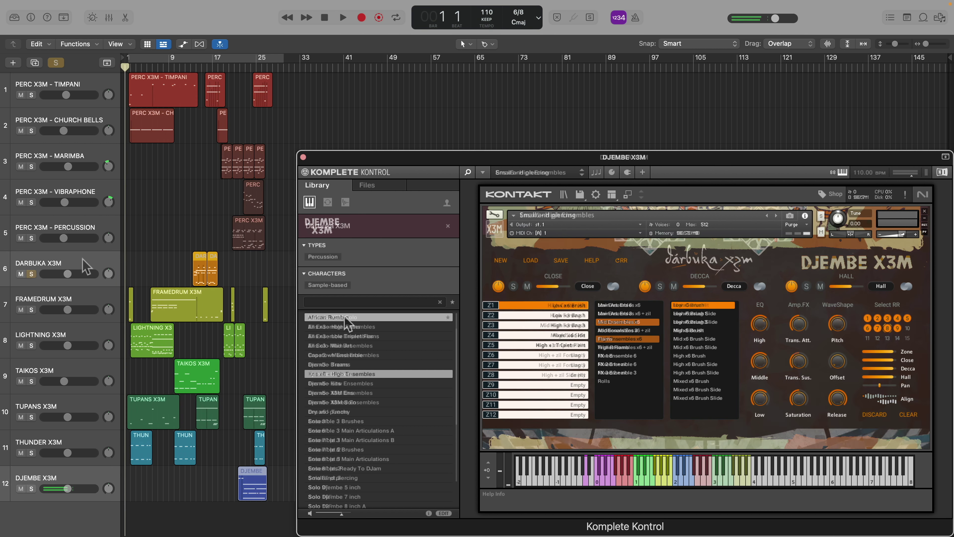
key("s")
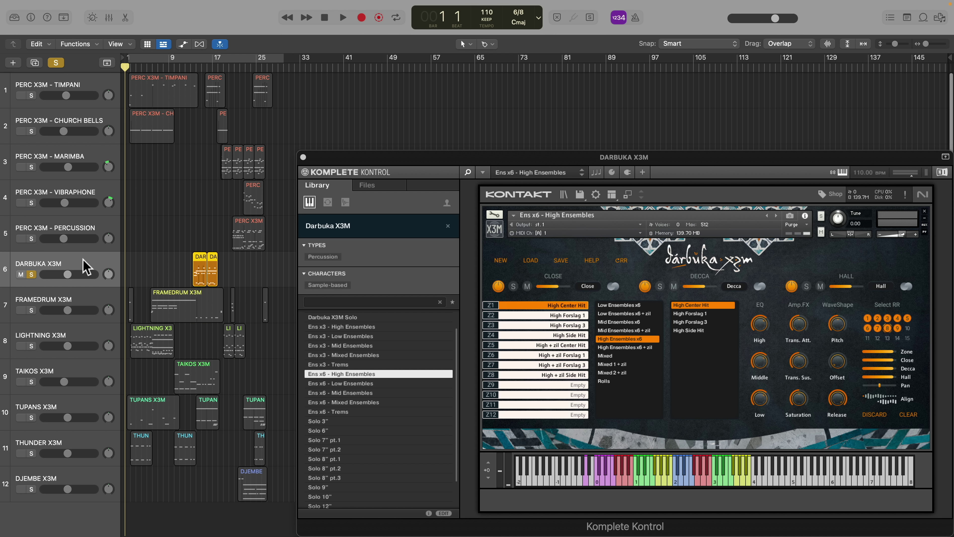
left_click(346, 444)
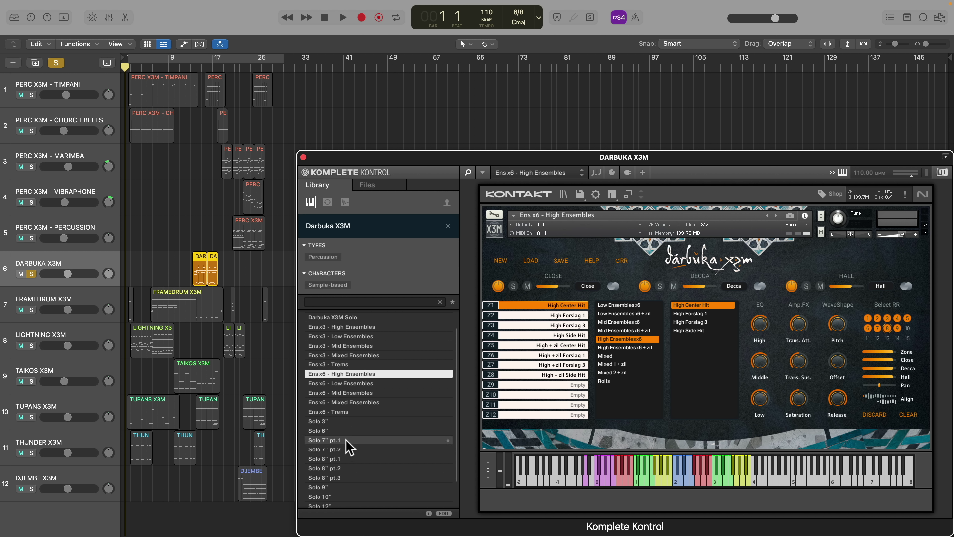
left_click(347, 442)
scroll(347, 441, "up", 1)
left_click(349, 412)
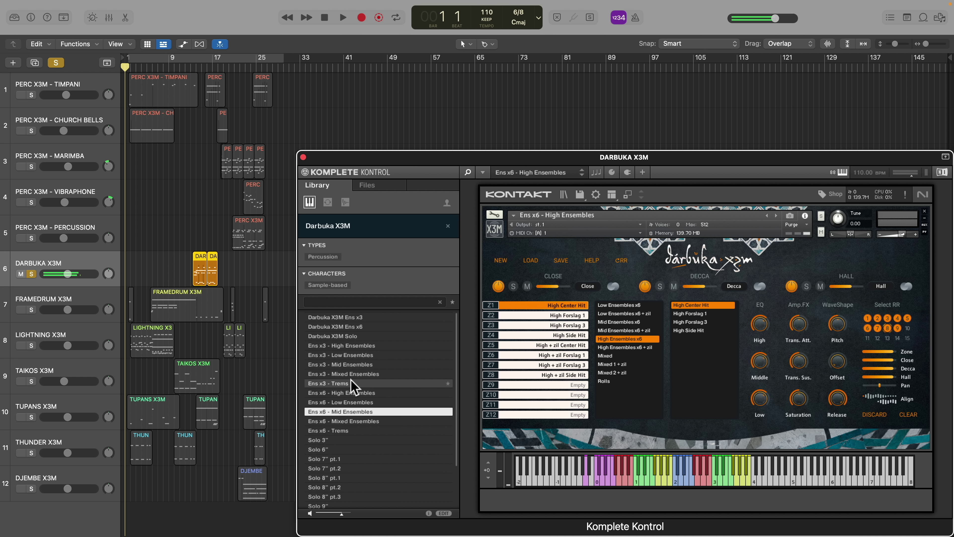
Preview the Darbuka X3M Ens x3 preset and play the DARBUKA X3M regions from just before their start
left_click(356, 317)
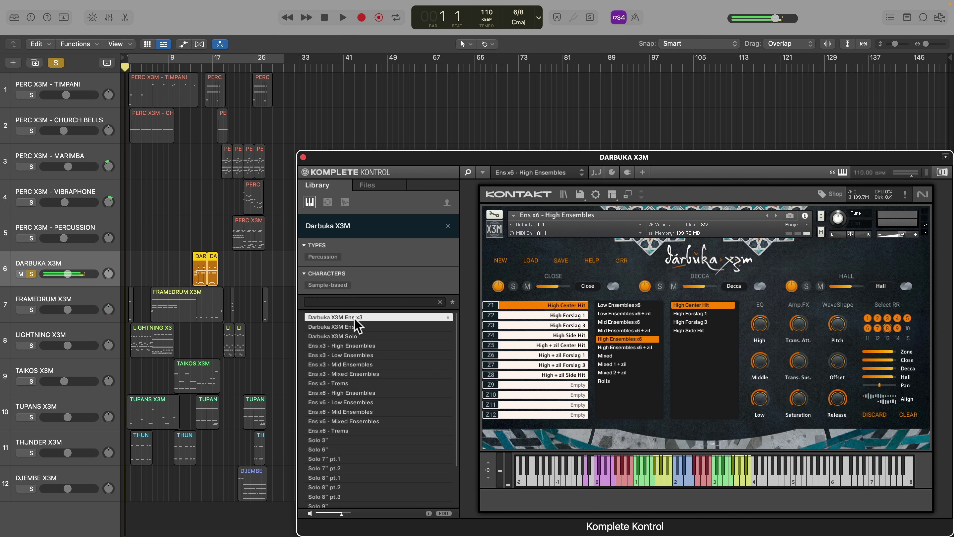
left_click(181, 67)
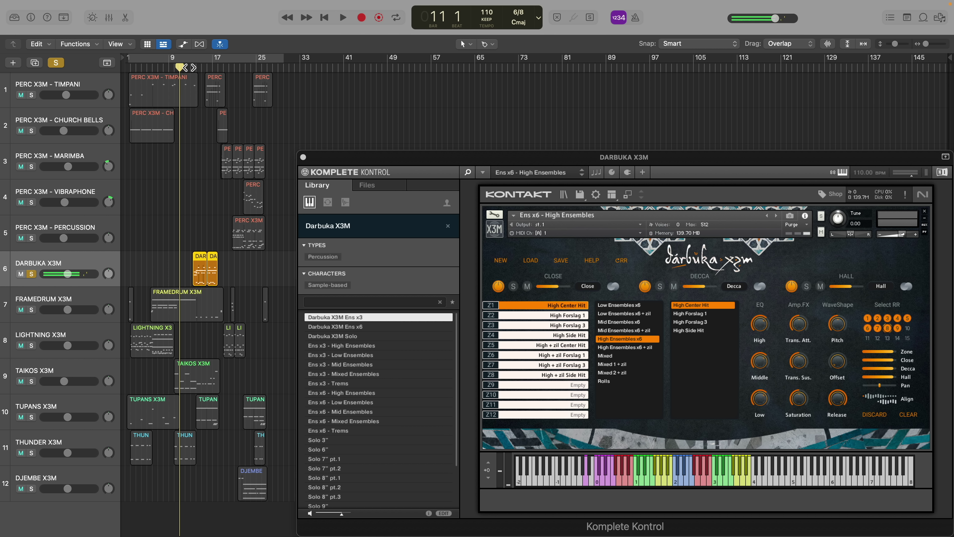
left_click(189, 67)
key("space")
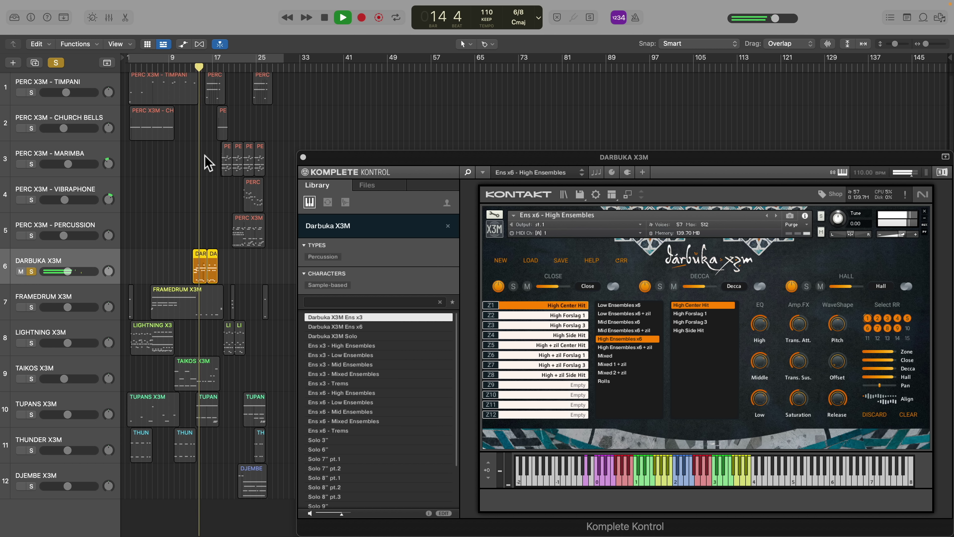
scroll(208, 162, "up", 1)
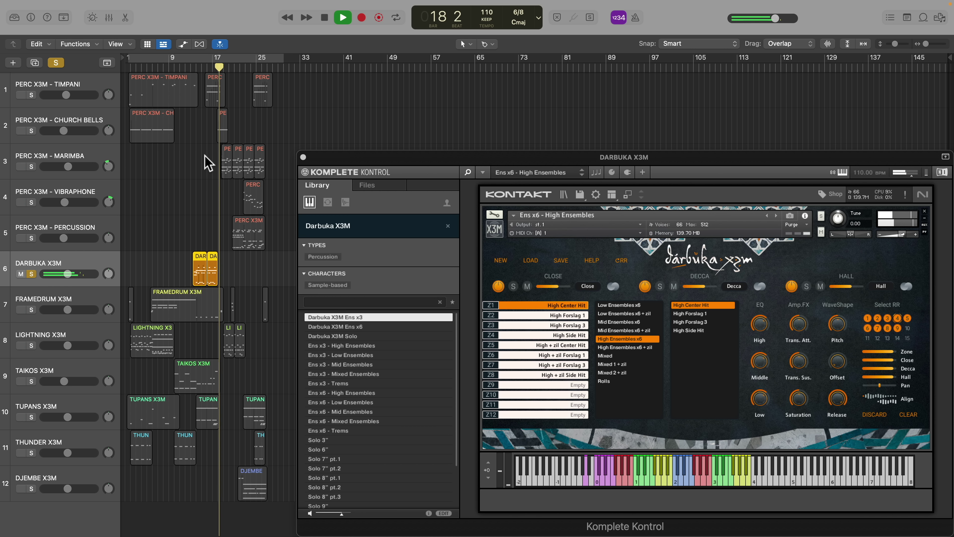
key("space")
Solo the FRAMEDRUM X3M track and start playback to hear its Framedrum_X3M_Ensembles part
left_click(84, 299)
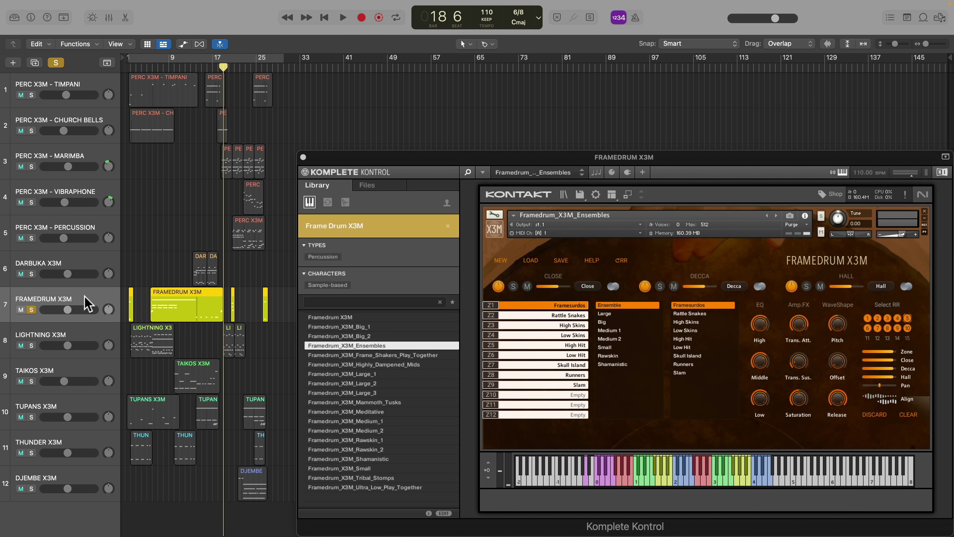
key("comma")
key("space")
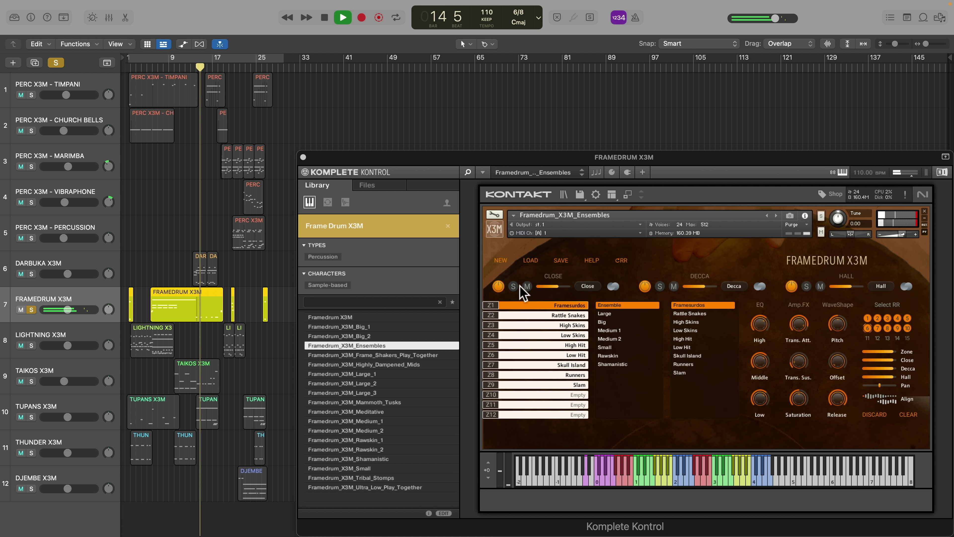
Solo the Decca microphones during playback, adjust their stereo width, and clear the microphone solo
left_click(661, 287)
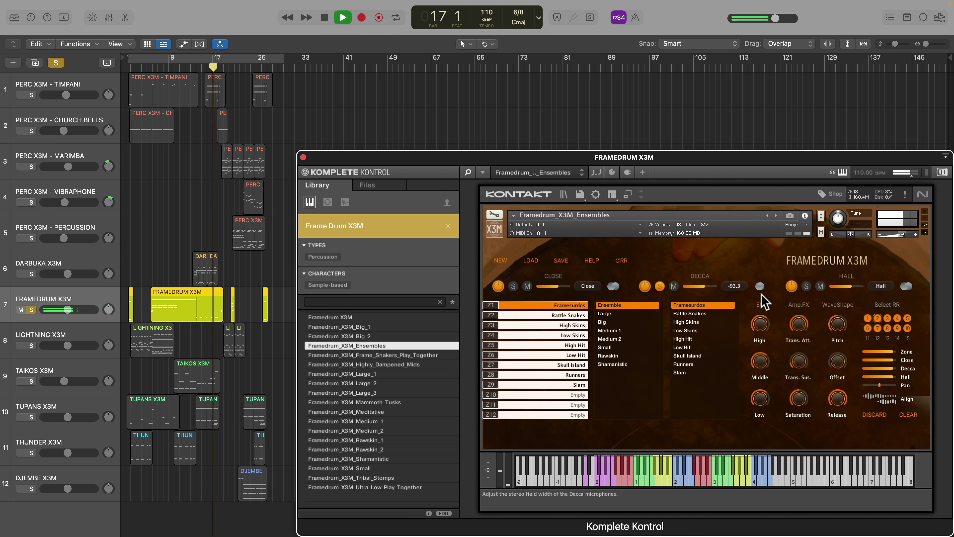
mouse_move(760, 284)
left_click_drag(761, 274, 760, 289)
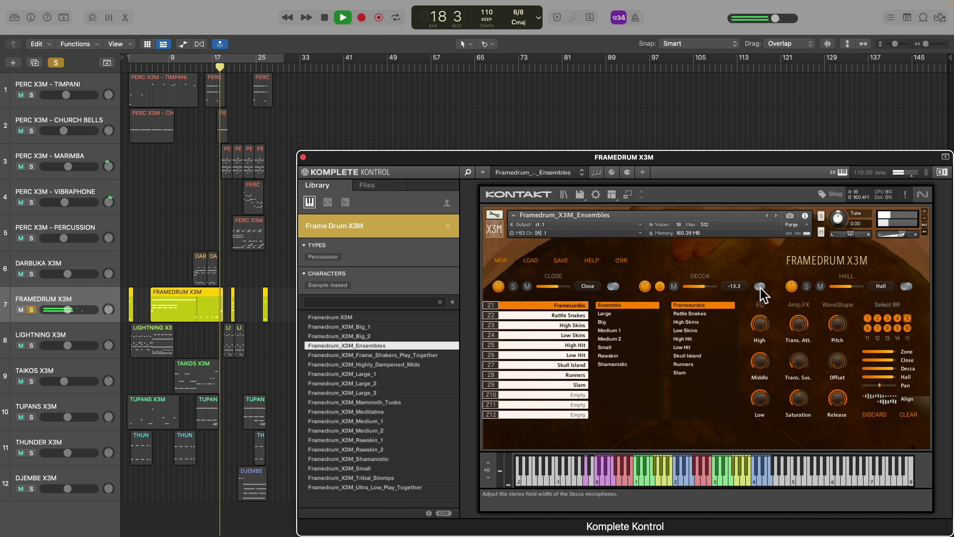
left_click(660, 286)
key("space")
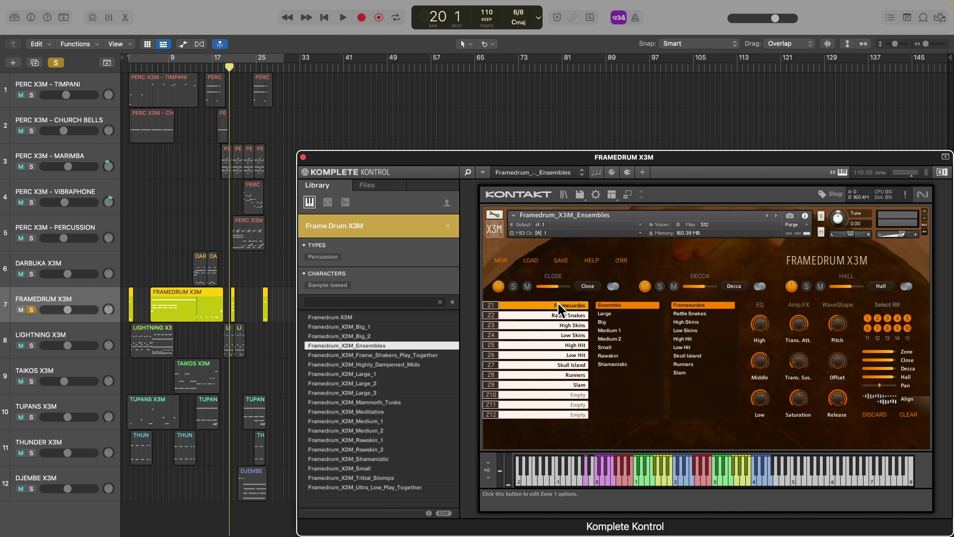
Adjust the transient shaping of Framedrum zone 1, Framesurdos, to -66 % sustain and zone 3, High Skins, to 5 % sustain
left_click_drag(799, 321, 802, 364)
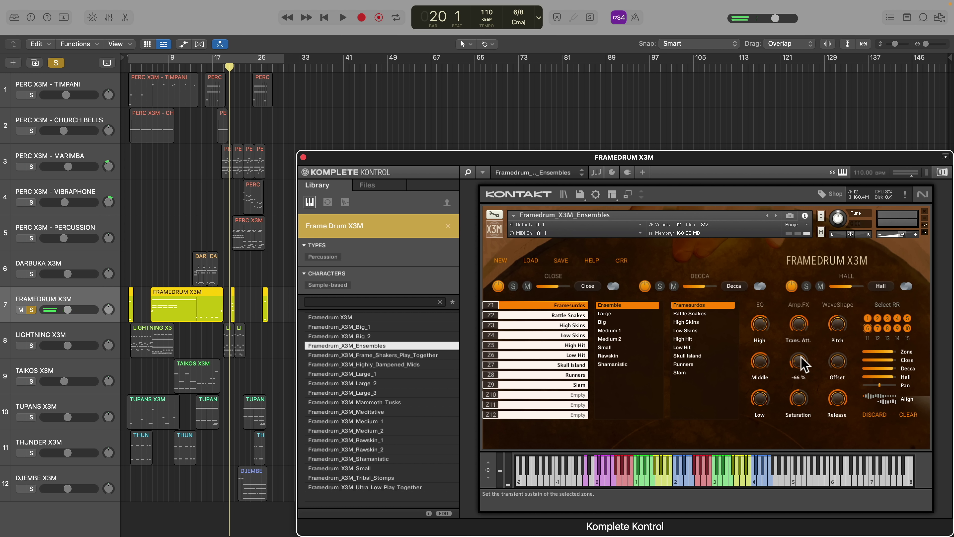
left_click(579, 315)
left_click(580, 326)
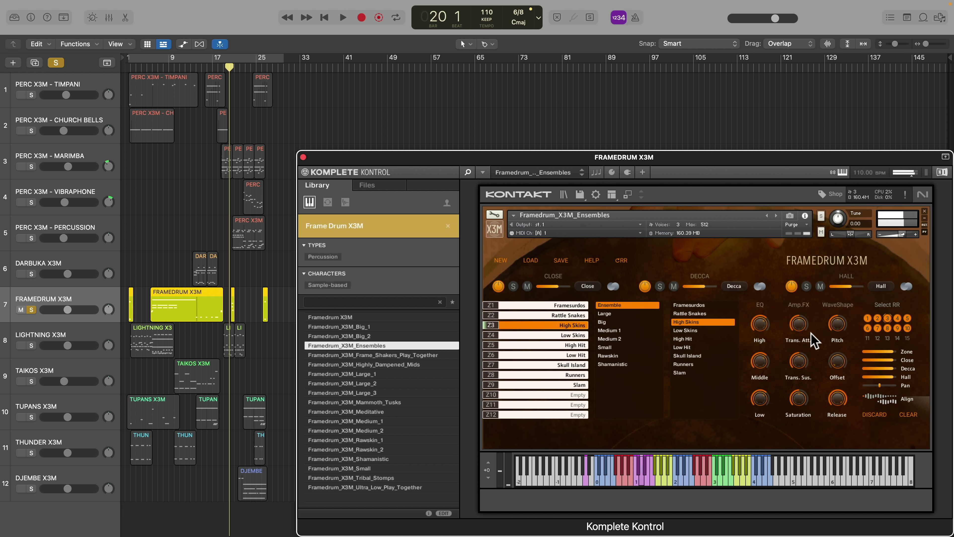
left_click_drag(801, 319, 799, 260)
mouse_move(799, 361)
left_mouse_down()
mouse_move(803, 382)
mouse_move(802, 360)
left_mouse_up()
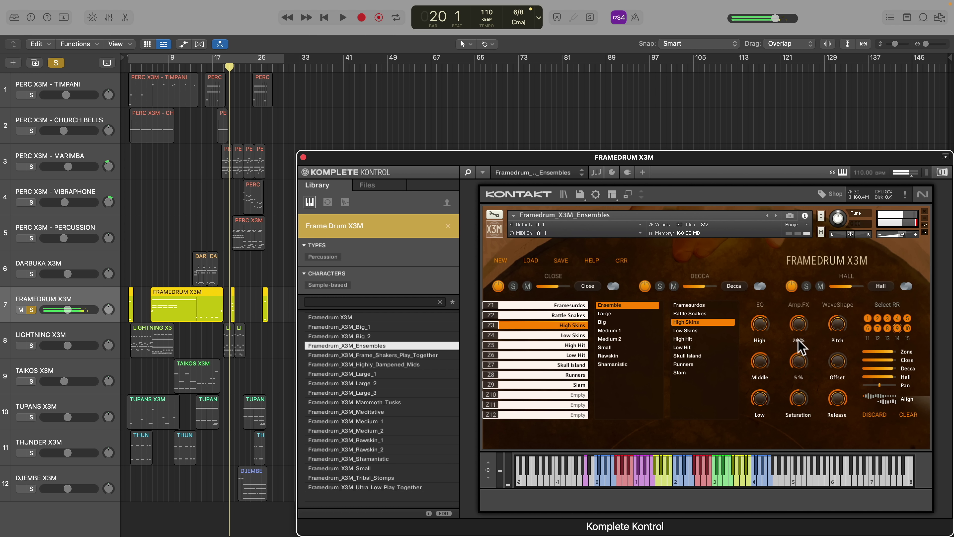
Solo the LIGHTNING X3M track from its first region and inspect the Shime-daiko Brush, Shime-daiko Rod and Frame Drum Brush zones
left_click(40, 333)
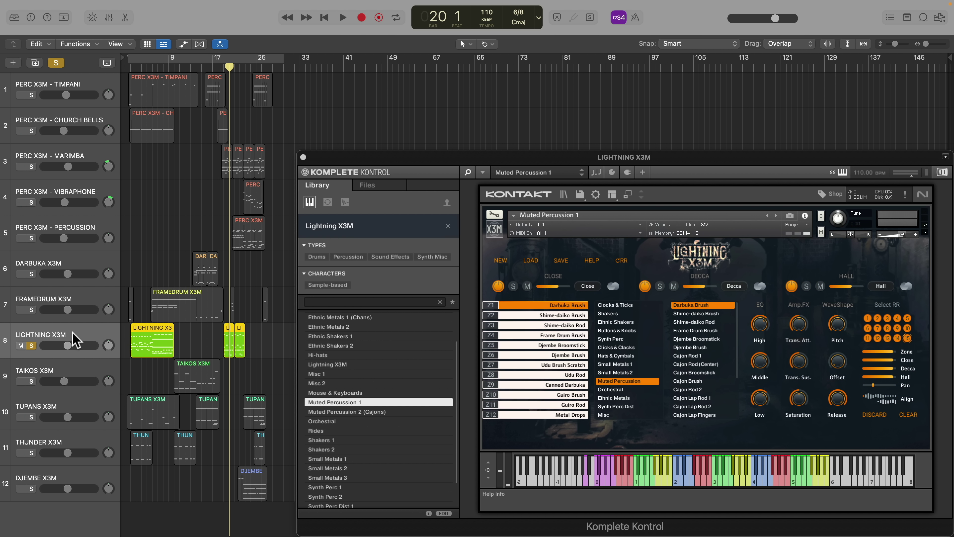
key("Return")
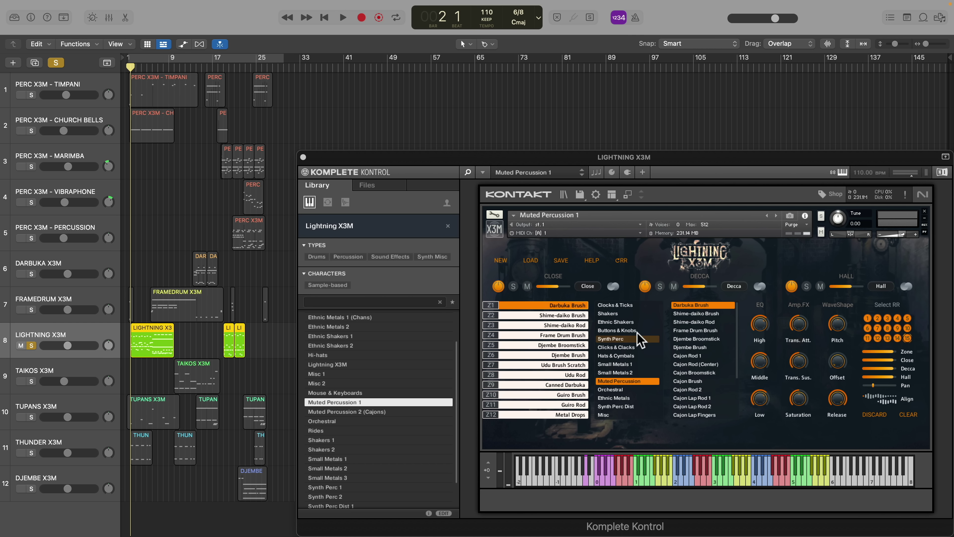
left_click(579, 316)
left_click(578, 325)
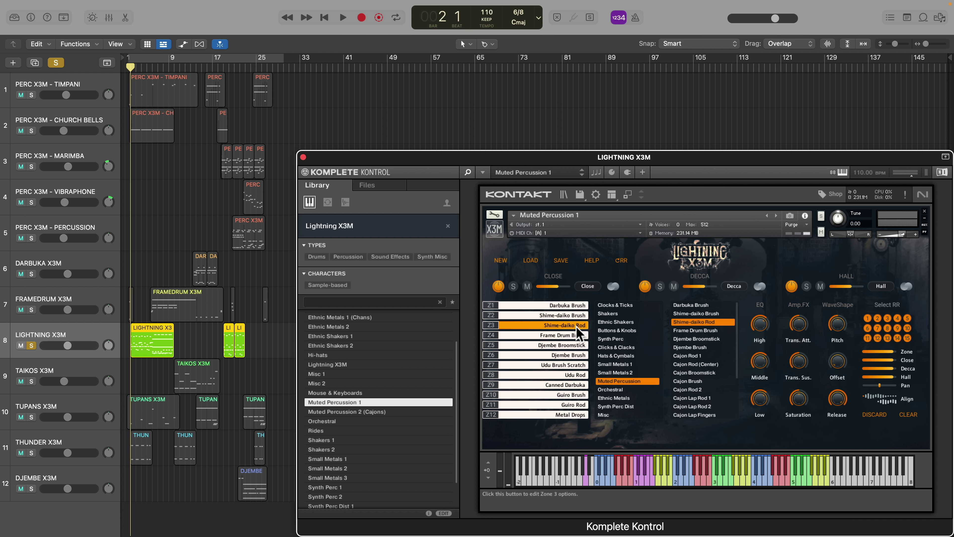
left_click(574, 335)
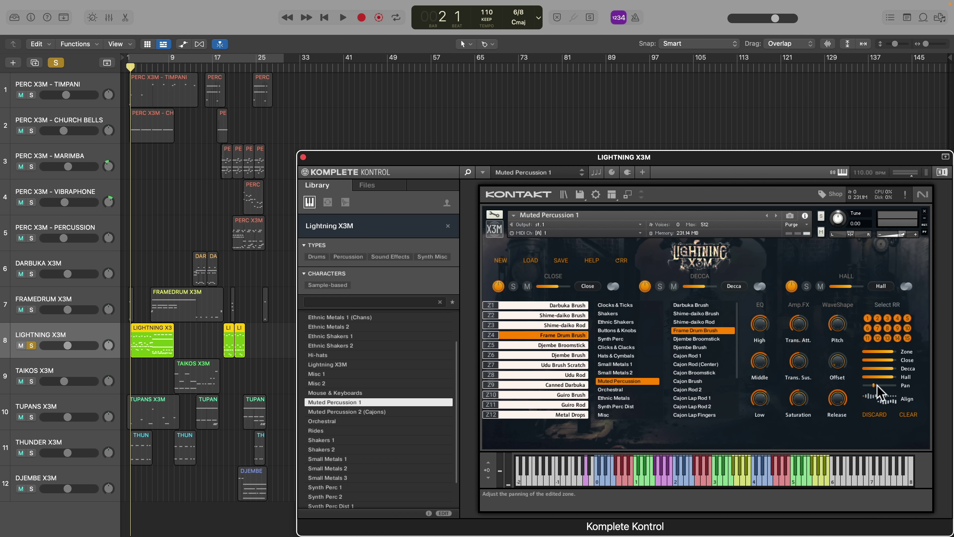
Play the LIGHTNING X3M part while inspecting the Djembe Broomstick, Udu Brush Scratch, Guiro Rod and Metal Drops zones
key("space")
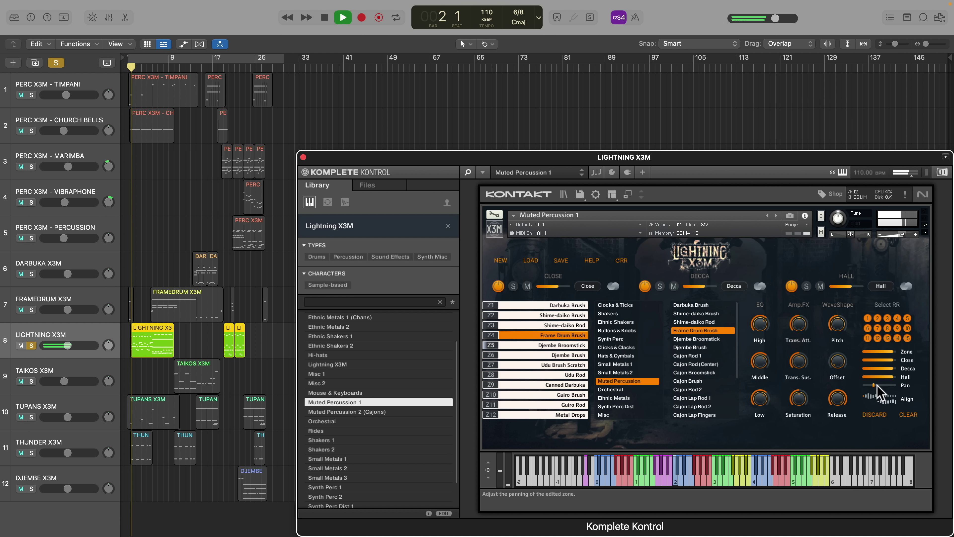
left_click(571, 345)
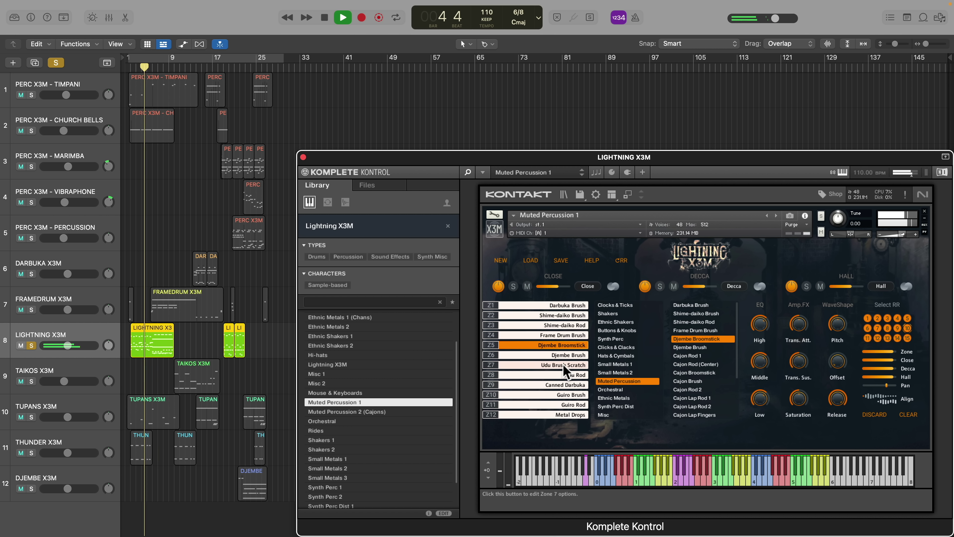
left_click(564, 365)
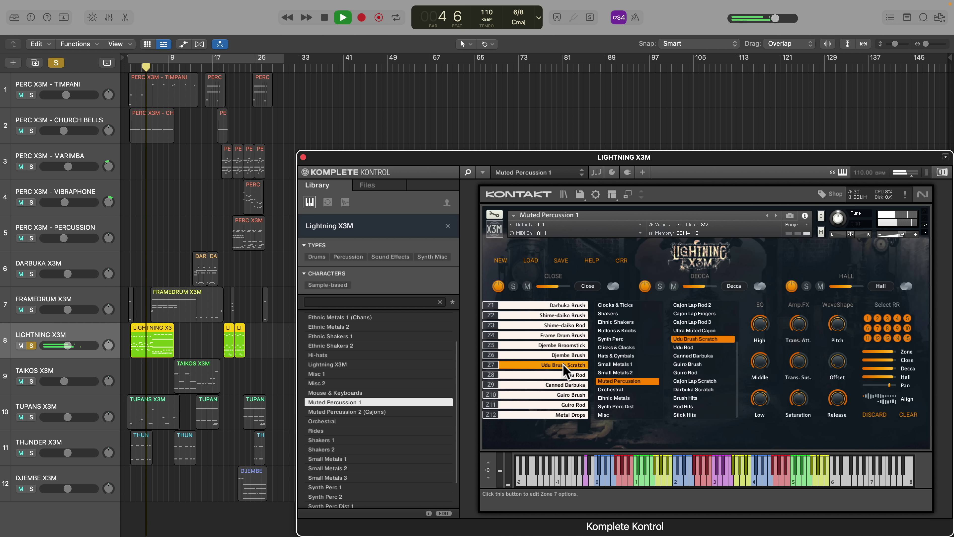
left_click(563, 407)
left_click(560, 415)
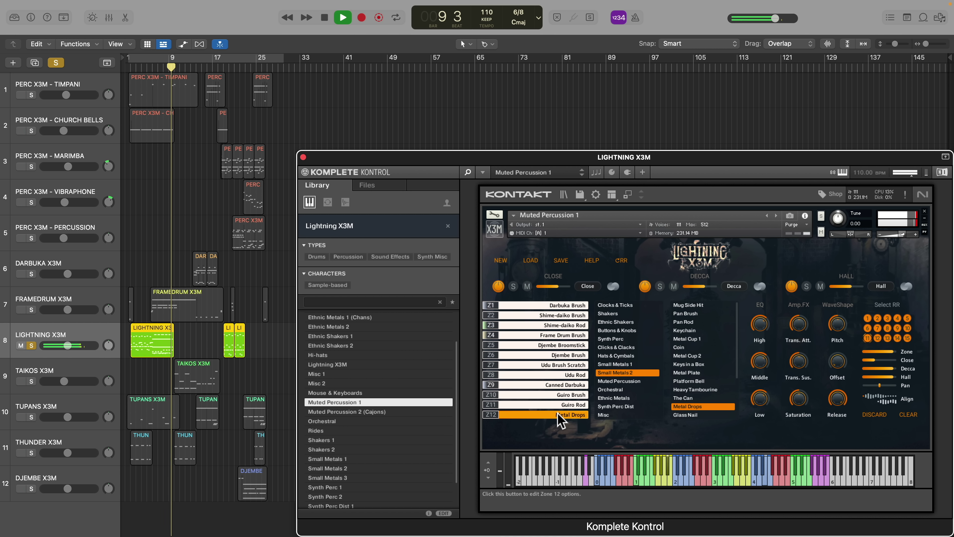
key("space")
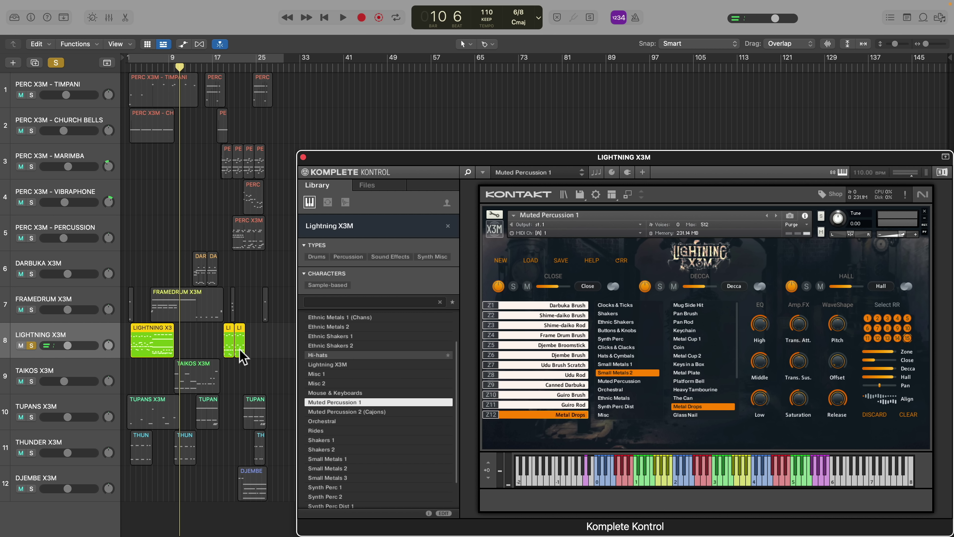
Solo the TAIKOS X3M track from bar 9 and preview the Miya-Daiko, Low combination and Hira-Daiko presets
left_click(57, 372)
key("comma")
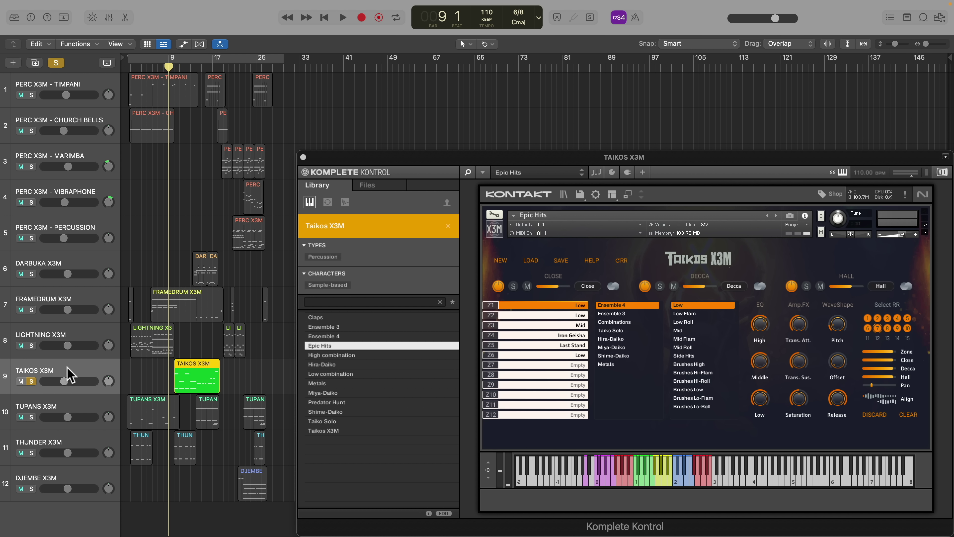
left_click(348, 392)
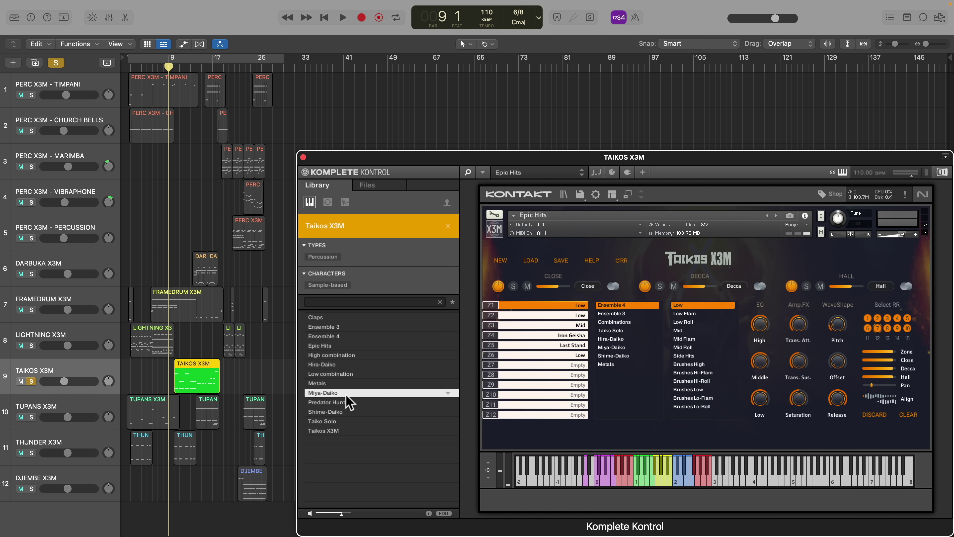
left_click(349, 374)
left_click(348, 365)
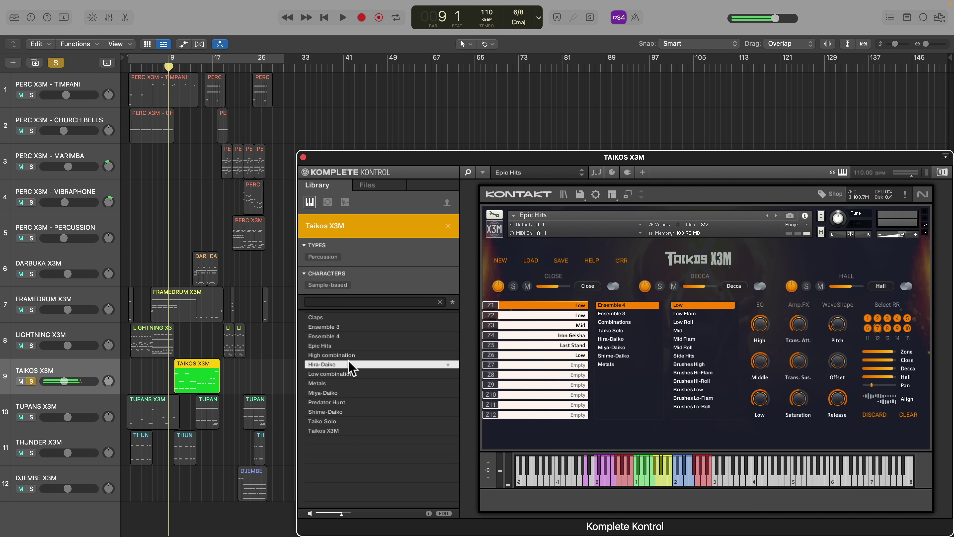
Preview the Epic Hits, Ensemble 3, Ensemble 4 and Taikos X3M presets, and play the TAIKOS X3M region from bar 9
left_click(348, 345)
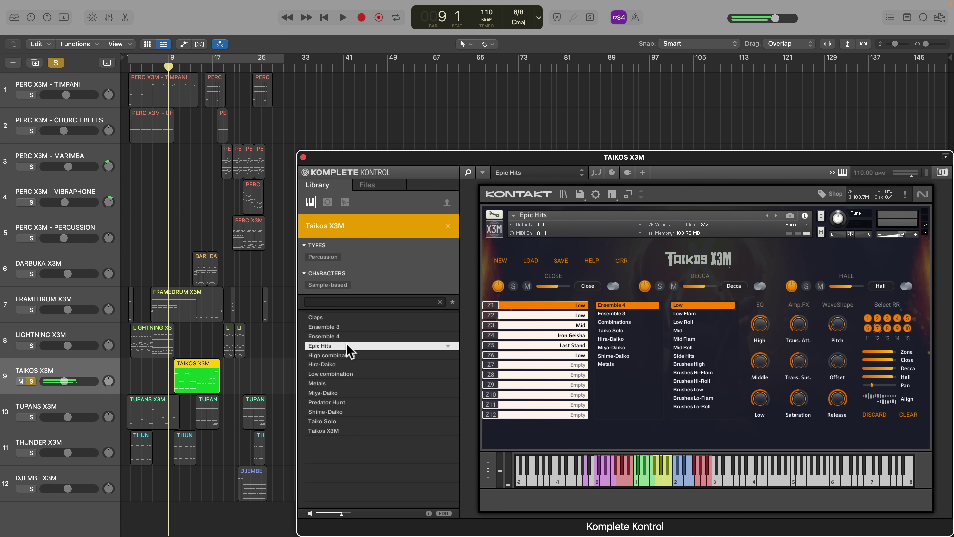
left_click(347, 327)
left_click(346, 336)
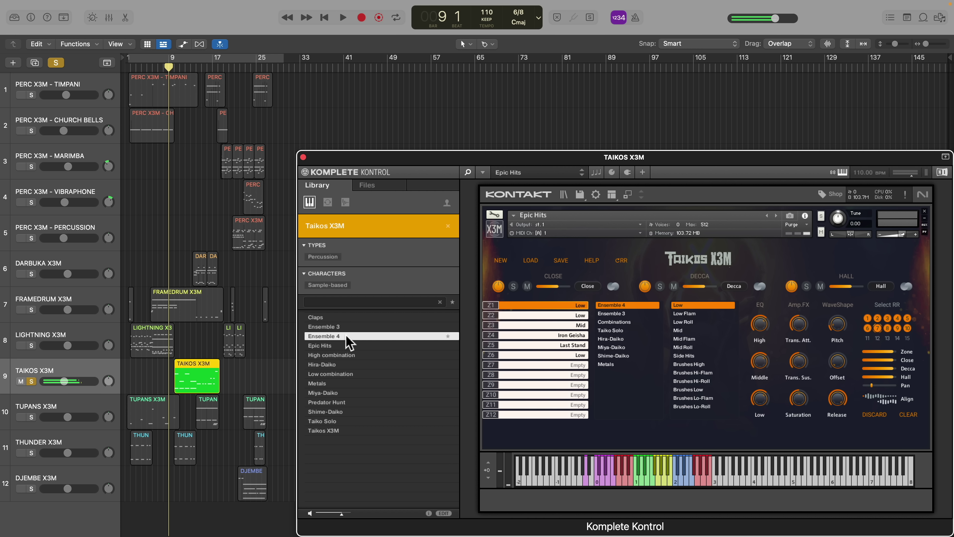
left_click(355, 430)
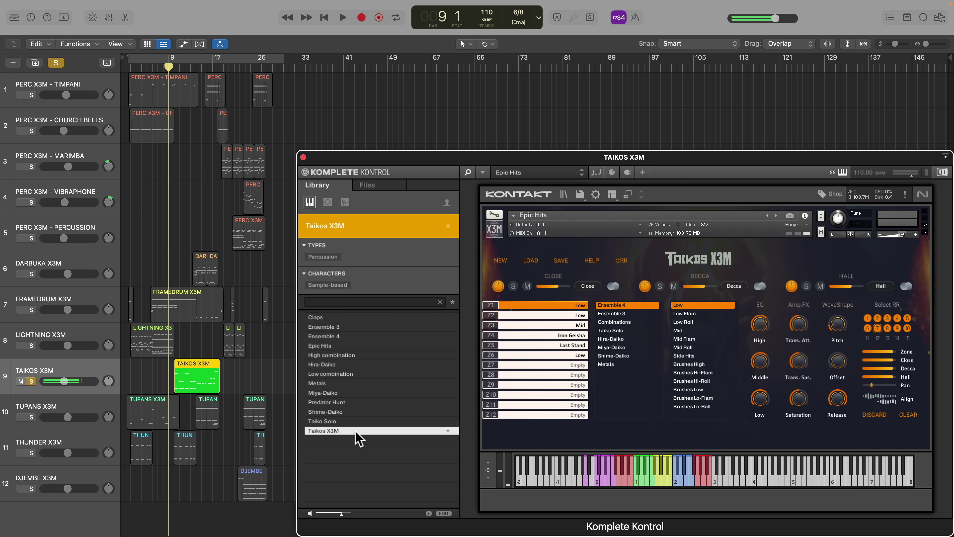
key("space")
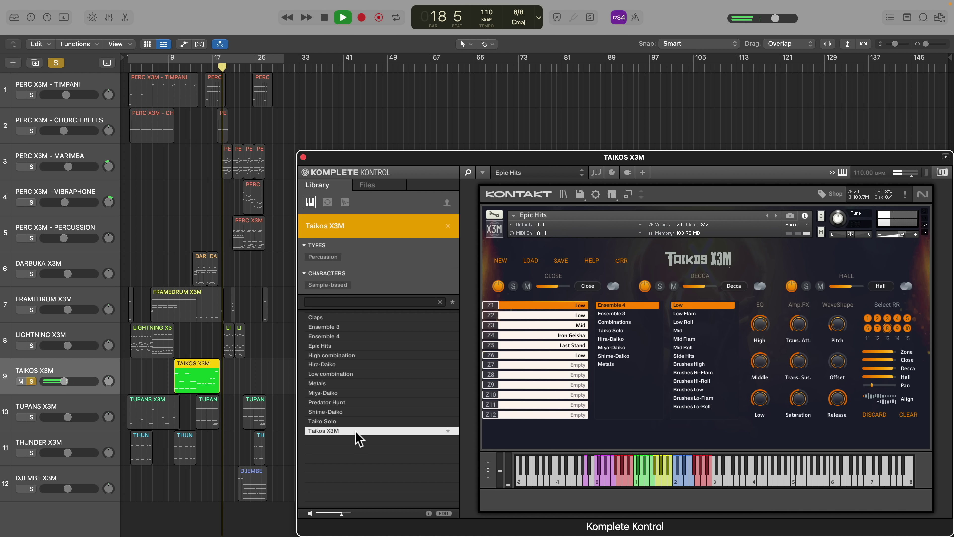
key("space")
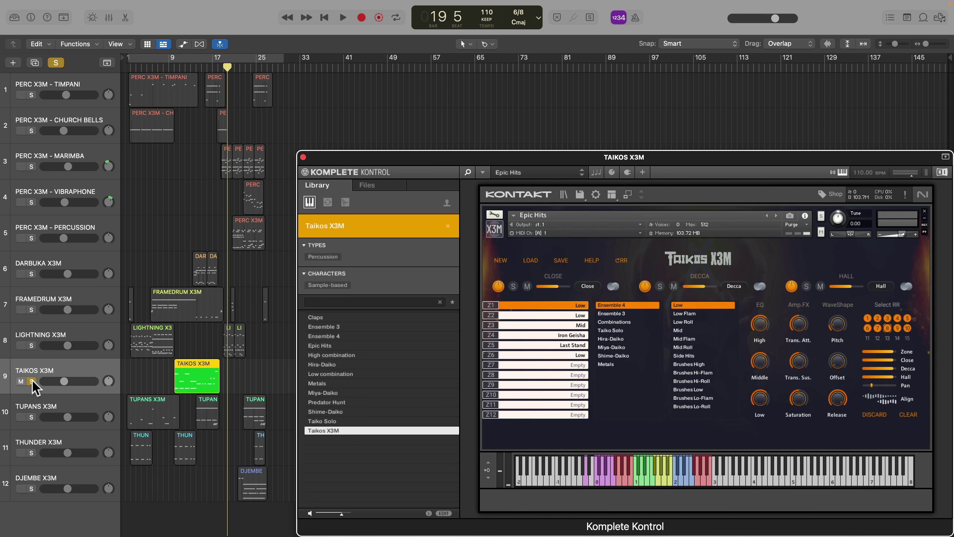
Solo the TUPANS X3M track and move the playhead back to bar 2
left_click(60, 406)
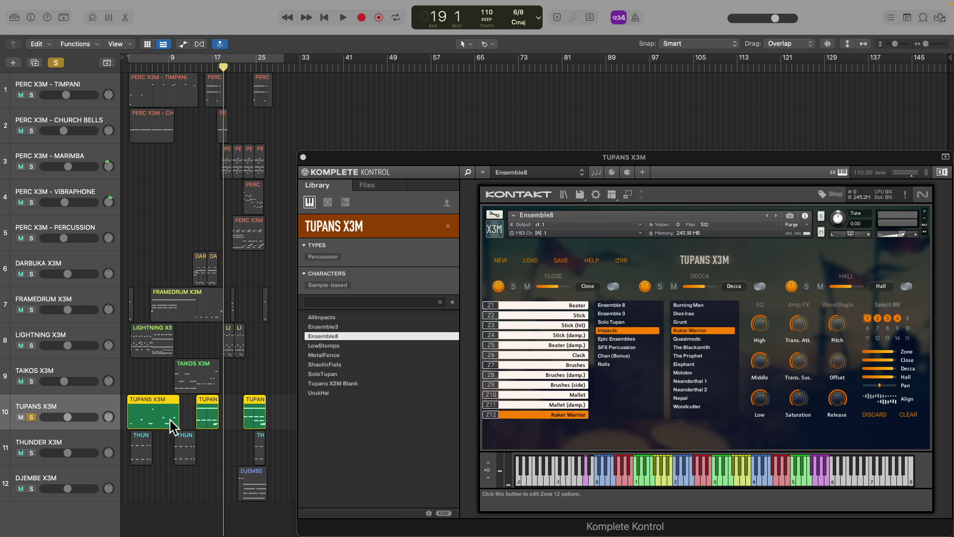
key("comma")
key("comma")
key("comma")
key("comma")
key("comma")
key("comma")
key("comma")
key("comma")
key("comma")
key("comma")
key("comma")
key("comma")
key("comma")
key("comma")
key("comma")
key("comma")
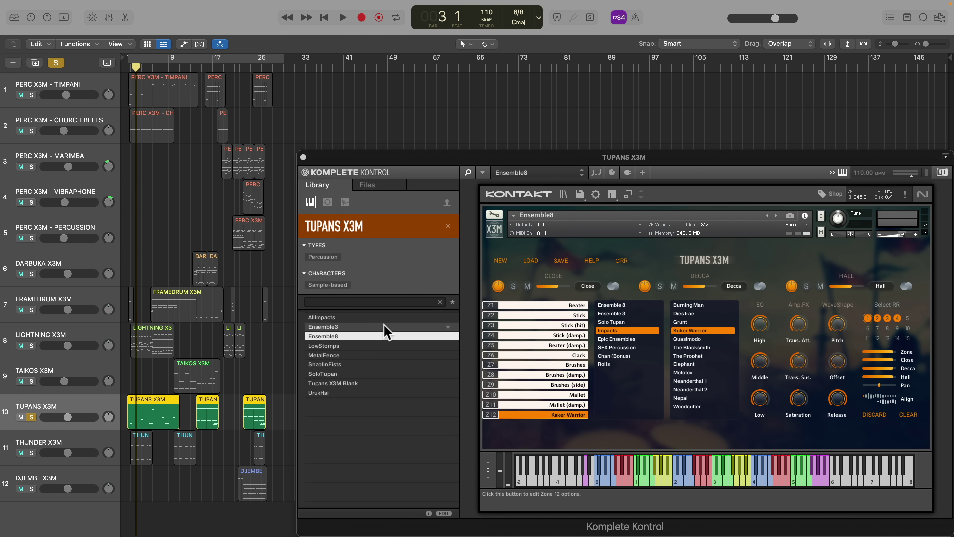
key("comma")
Preview the AllImpacts, Ensemble3, LowStomps and ShaolinFists presets of TUPANS X3M
left_click(374, 317)
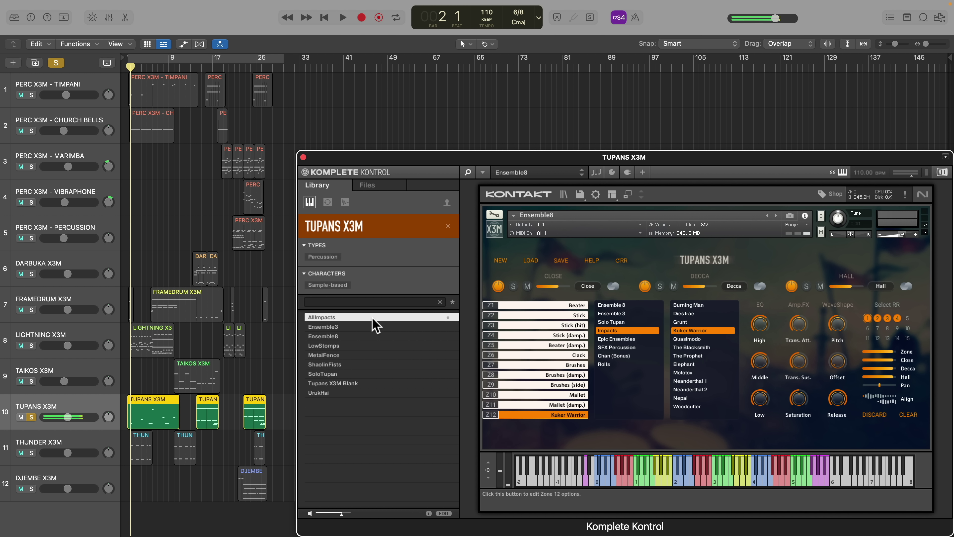
left_click(374, 327)
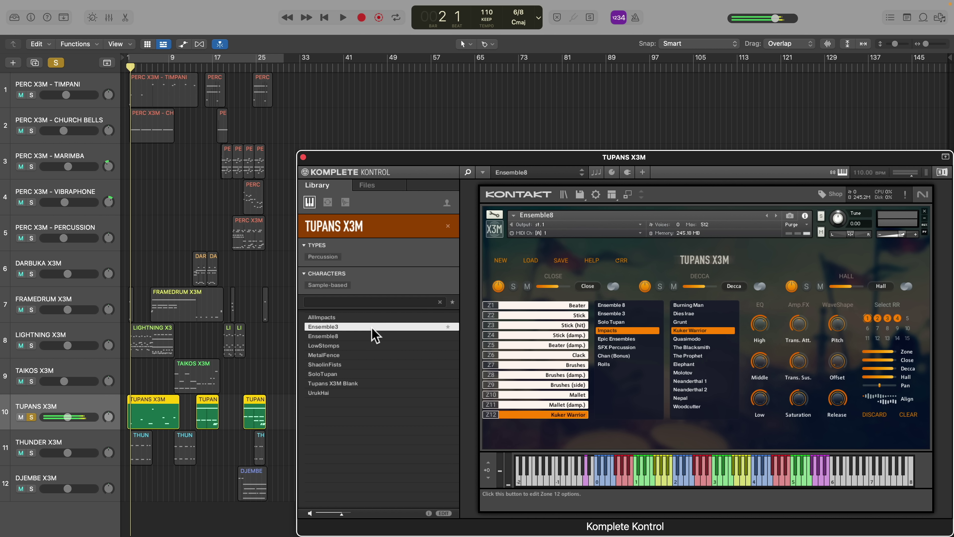
left_click(369, 344)
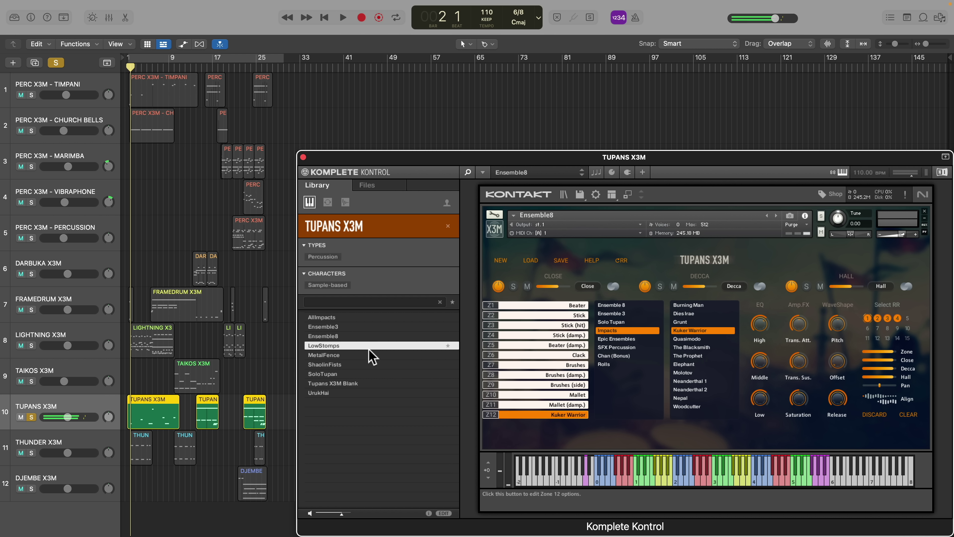
left_click(366, 365)
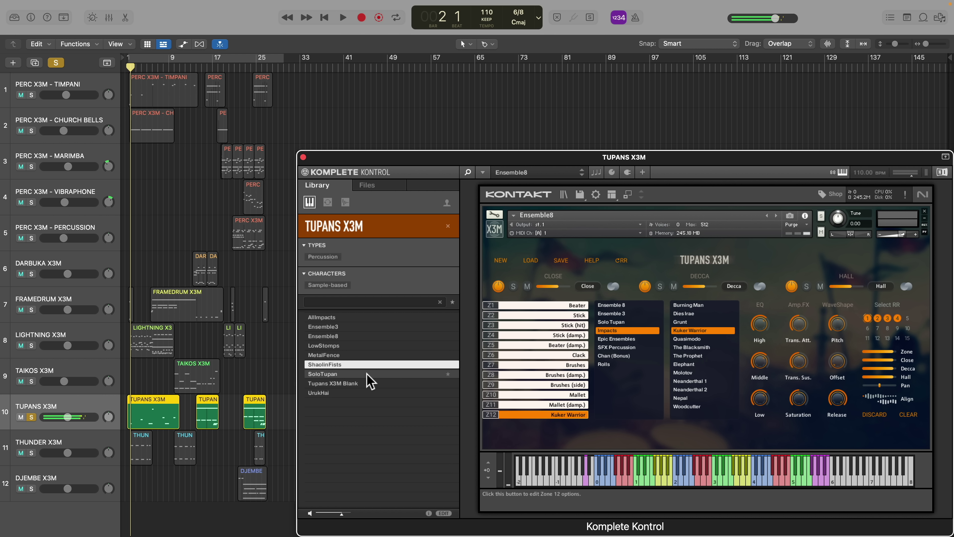
Preview the UrukHai preset of TUPANS X3M and play the soloed TUPANS X3M regions from bar 1
left_click(361, 392)
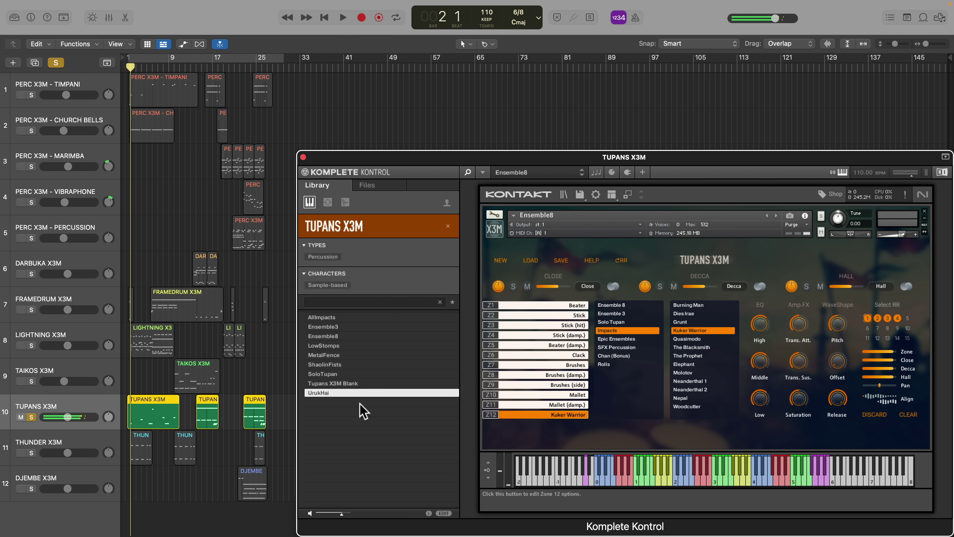
key("space")
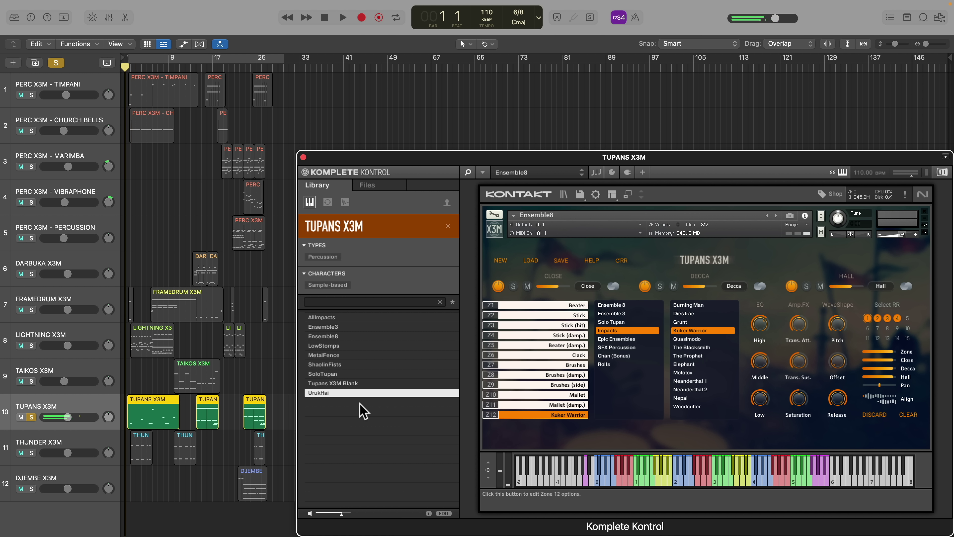
key("space")
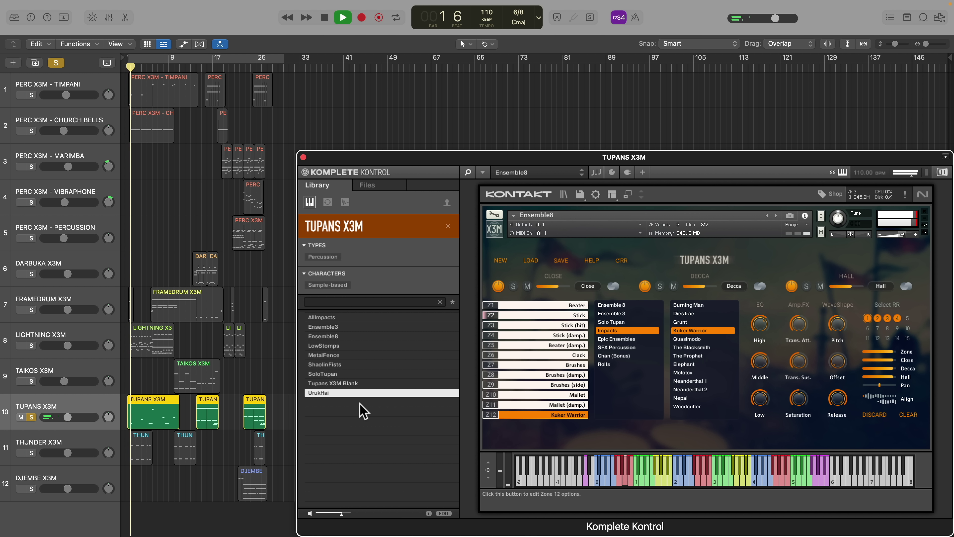
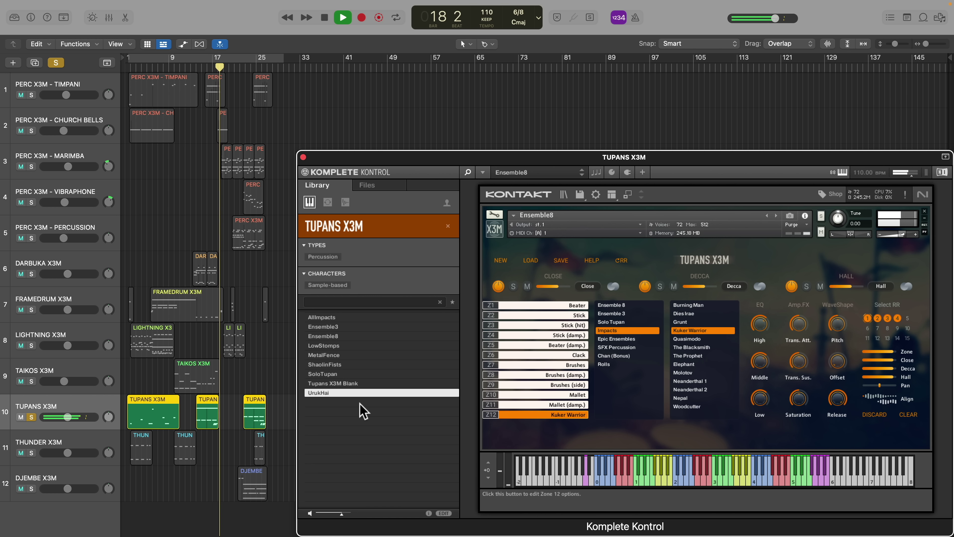
key("space")
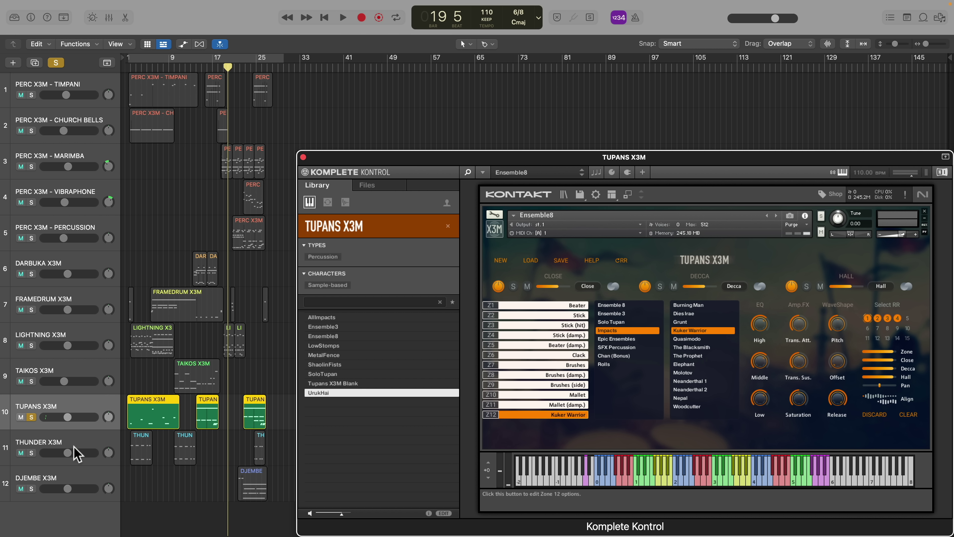
Solo the THUNDER X3M track and preview its High Ensembles, Low Ensembles, Sound Design Percussion, Toms and All Clacks presets
left_click(32, 453)
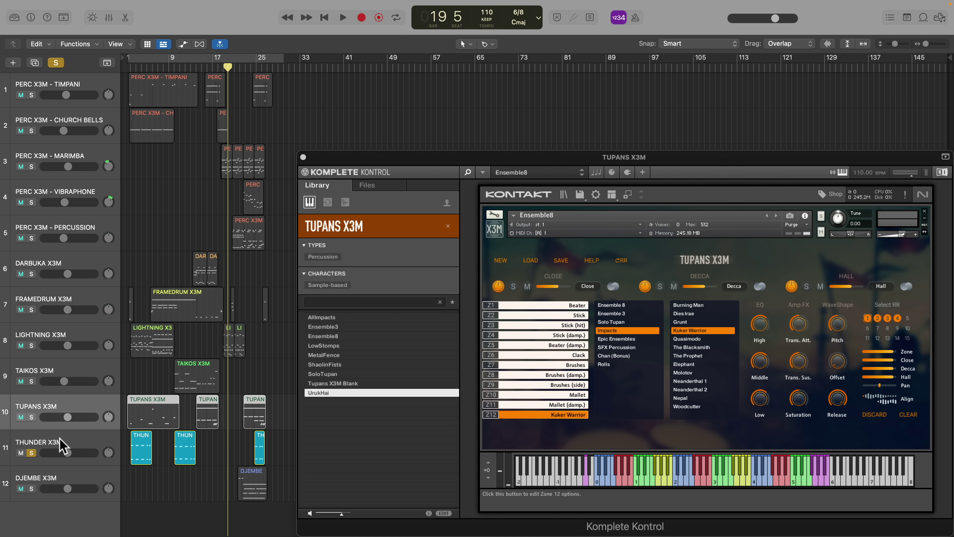
left_click(62, 446)
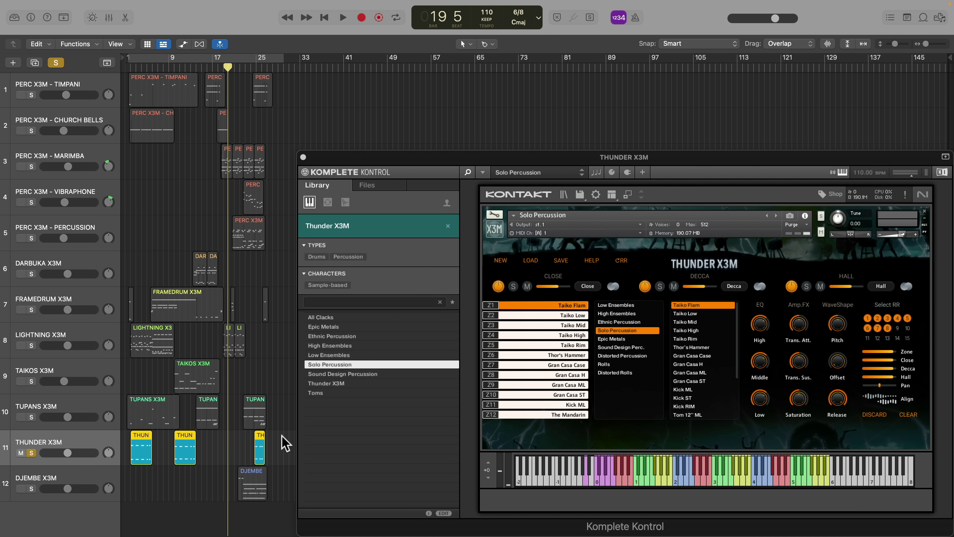
left_click(347, 345)
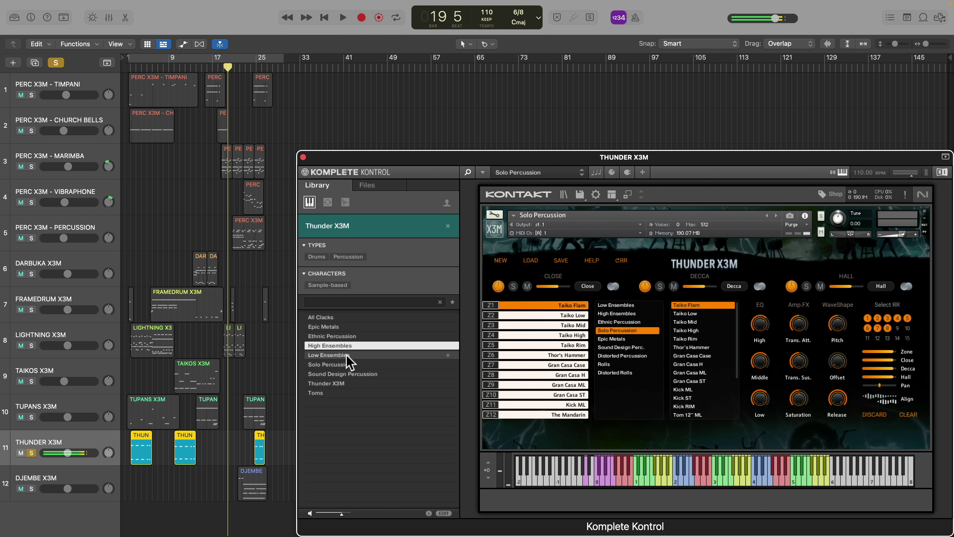
left_click(347, 355)
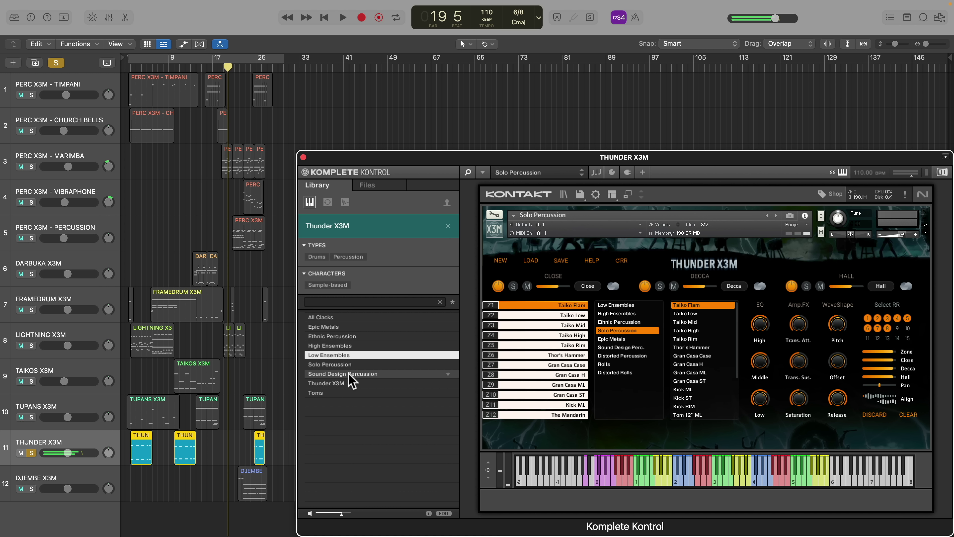
left_click(348, 374)
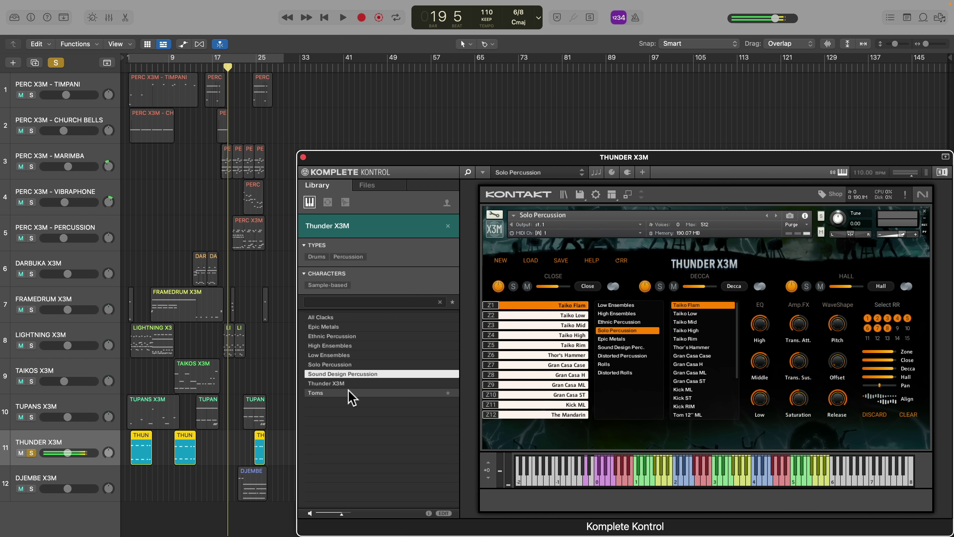
left_click(351, 394)
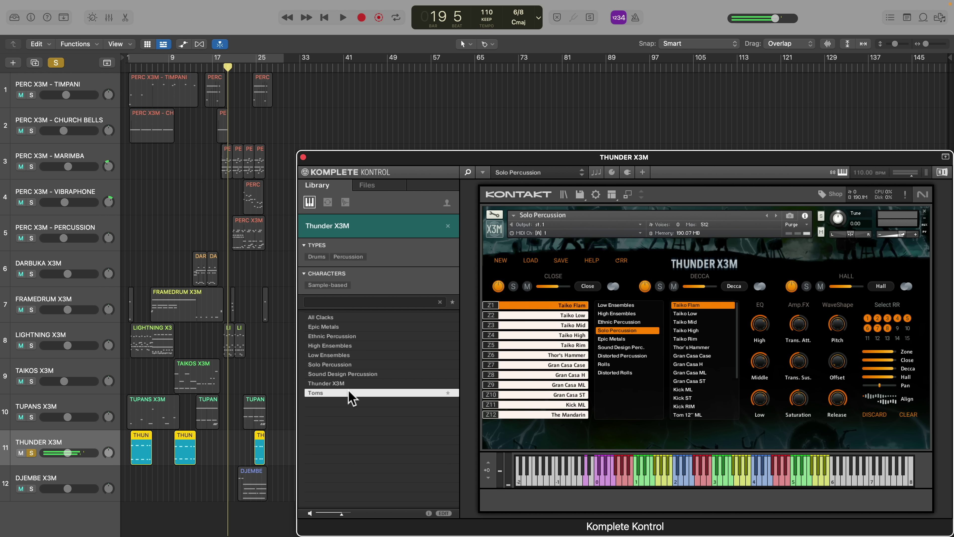
left_click(355, 318)
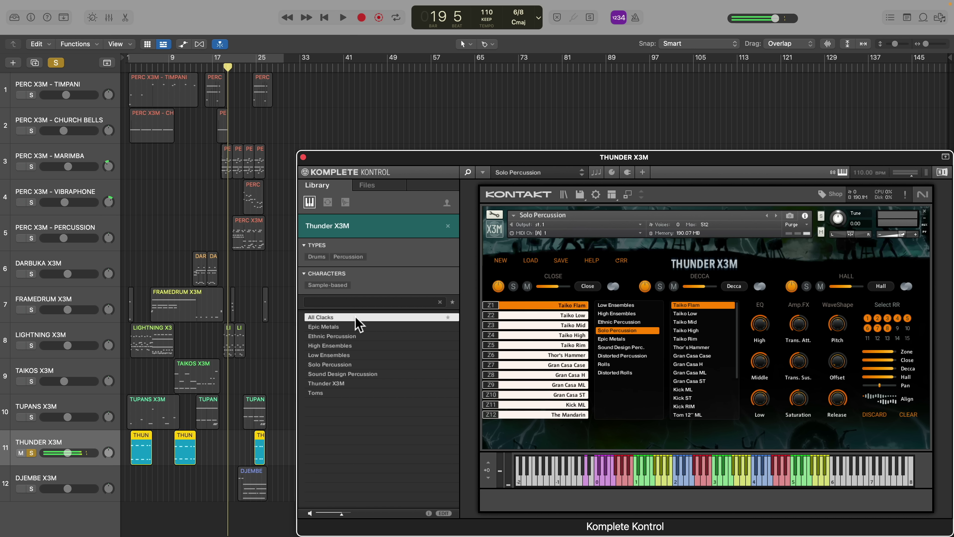
Move the playhead back to bar 9 and play the soloed THUNDER X3M region there
key("comma")
key("comma")
key("comma")
key("comma")
key("comma")
key("comma")
key("comma")
key("comma")
key("comma")
key("comma")
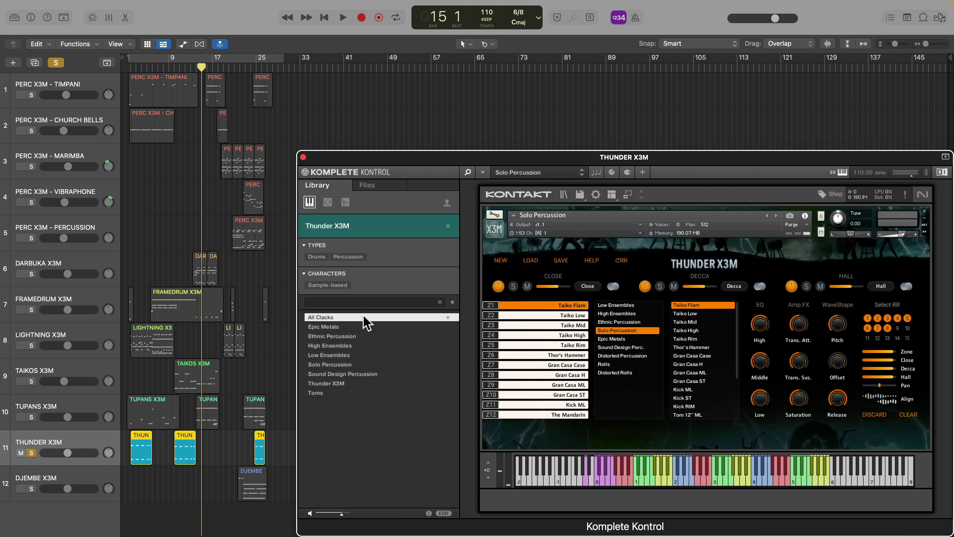
key("space")
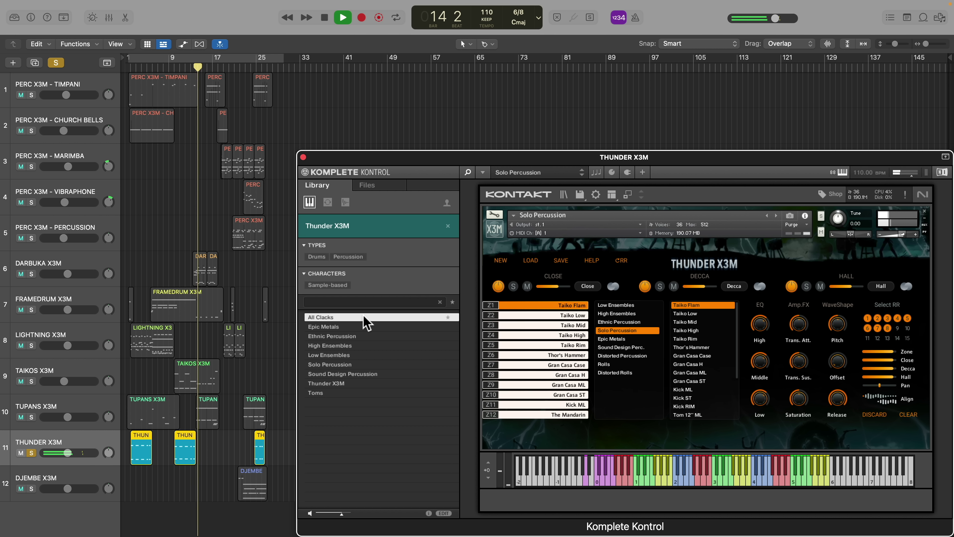
key("space")
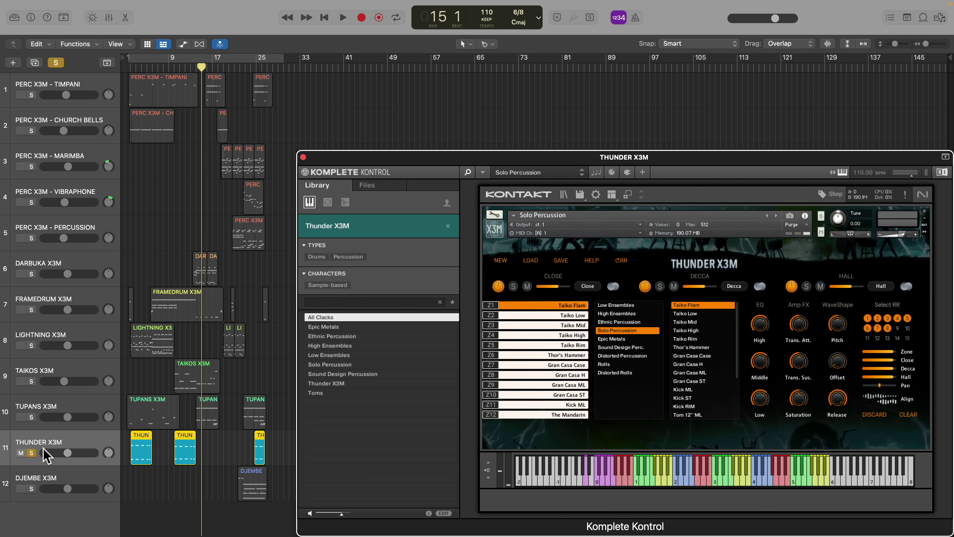
Solo the DJEMBE X3M track, show its instrument and play its region through to bar 27
left_click(68, 481)
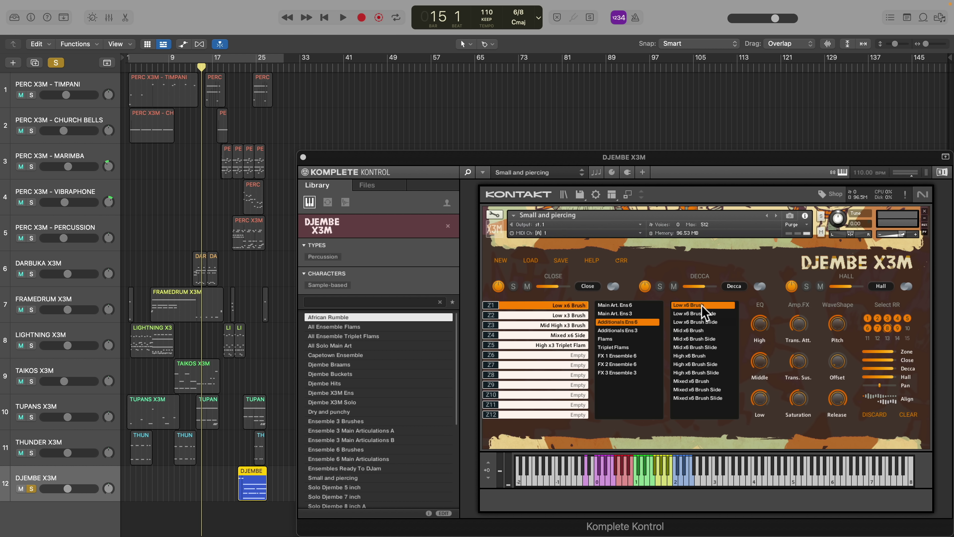
key("space")
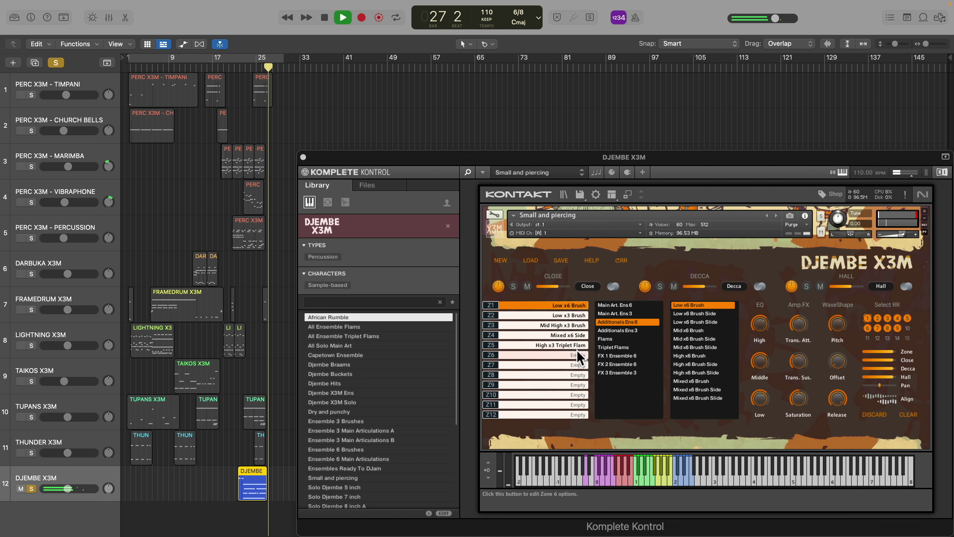
key("space")
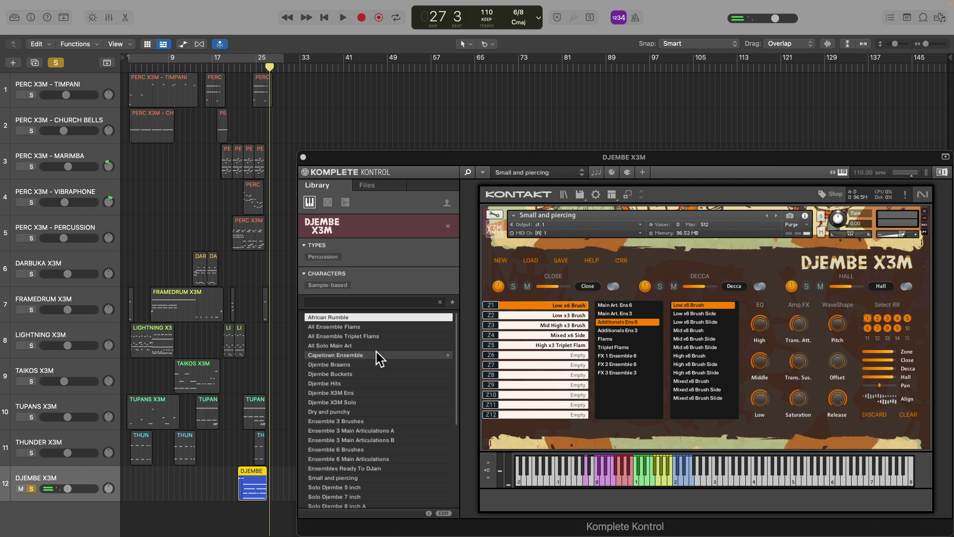
Preview the All Solo Main Art, Djembe X3M Ens, Dry and punchy, Solo Djembe Additionals and Solo Djembe 9 inch A presets
left_click(360, 345)
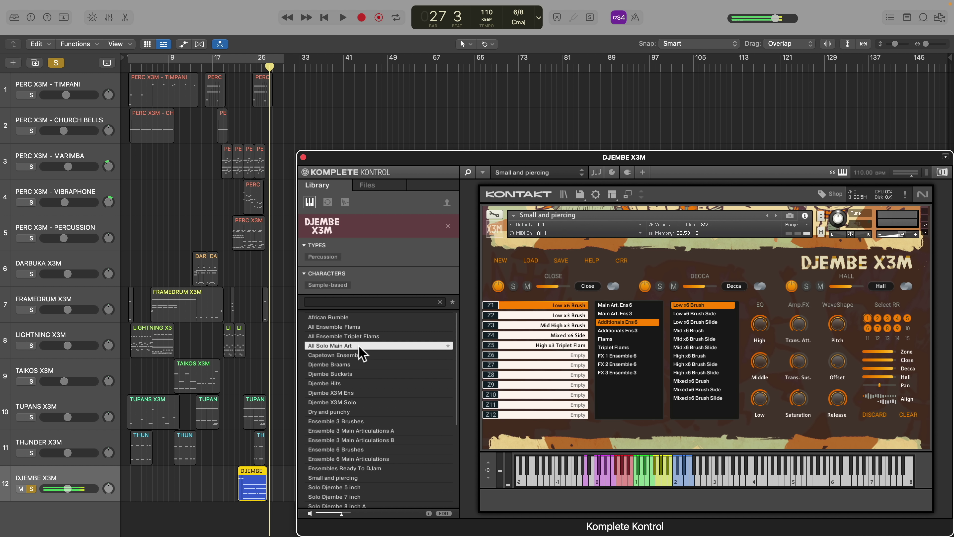
left_click(366, 392)
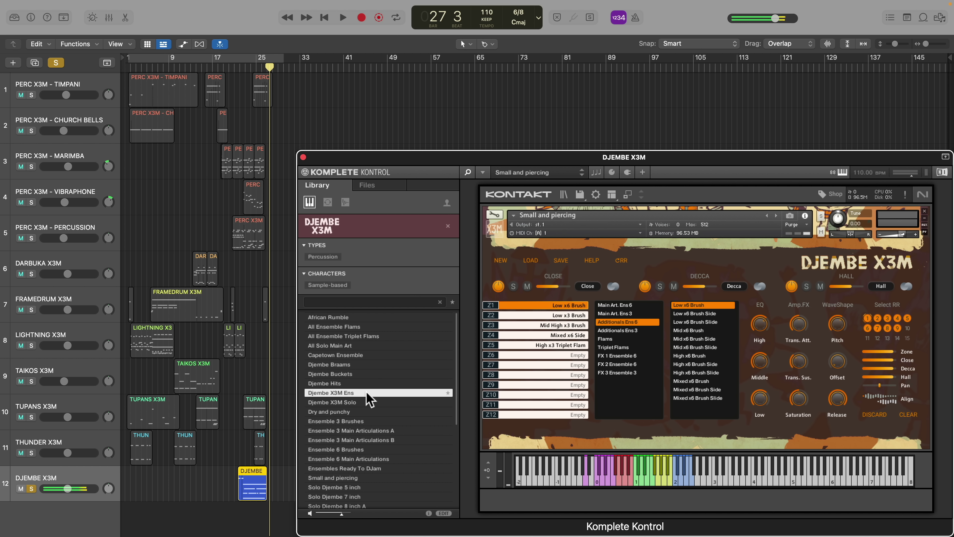
left_click(369, 411)
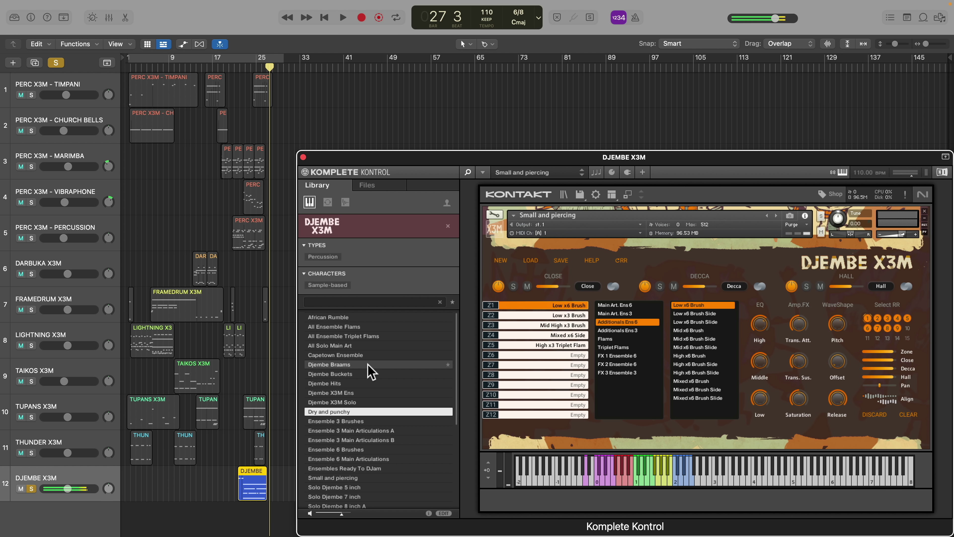
scroll(373, 420, "down", 5)
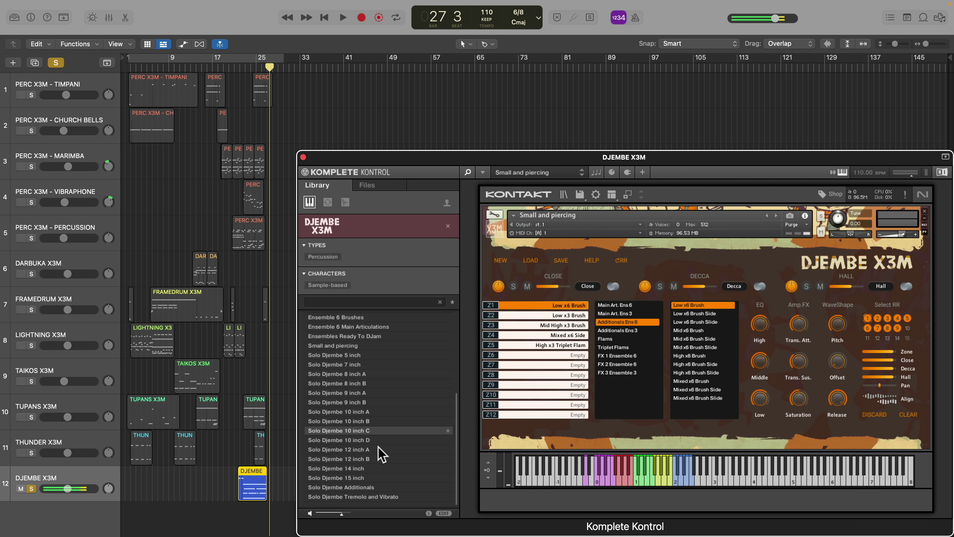
left_click(377, 487)
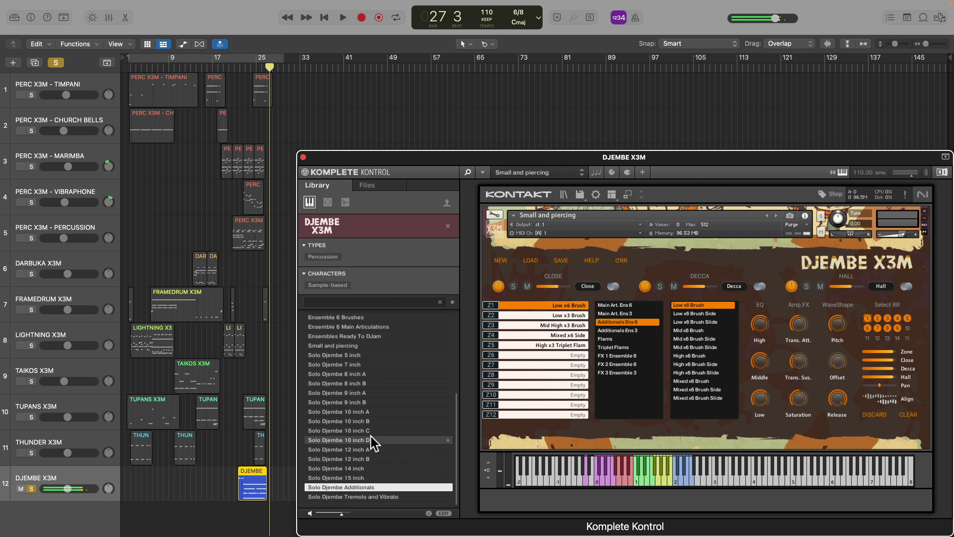
left_click(368, 393)
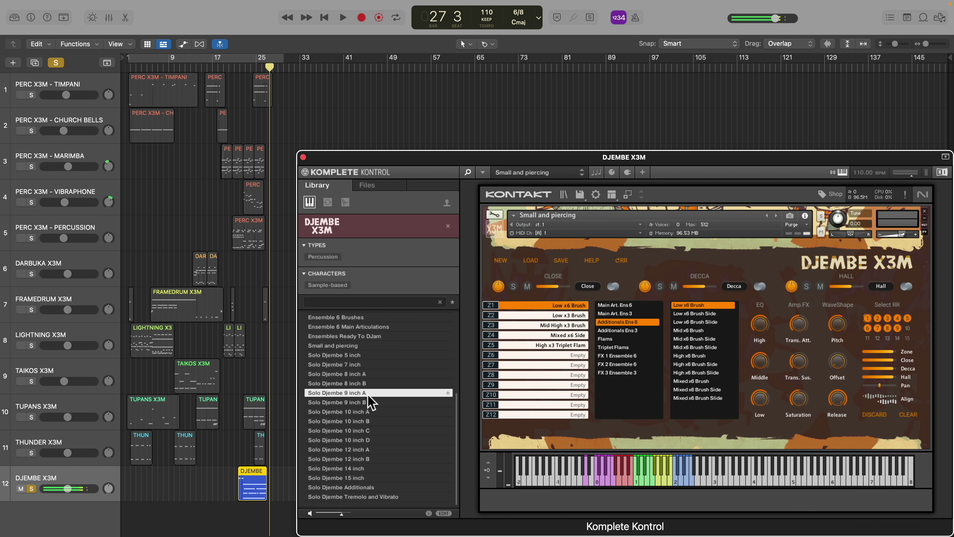
Solo the five PERC X3M tracks instead of DJEMBE X3M, and show the timpani instrument with the playhead at bar 1
left_click(31, 488)
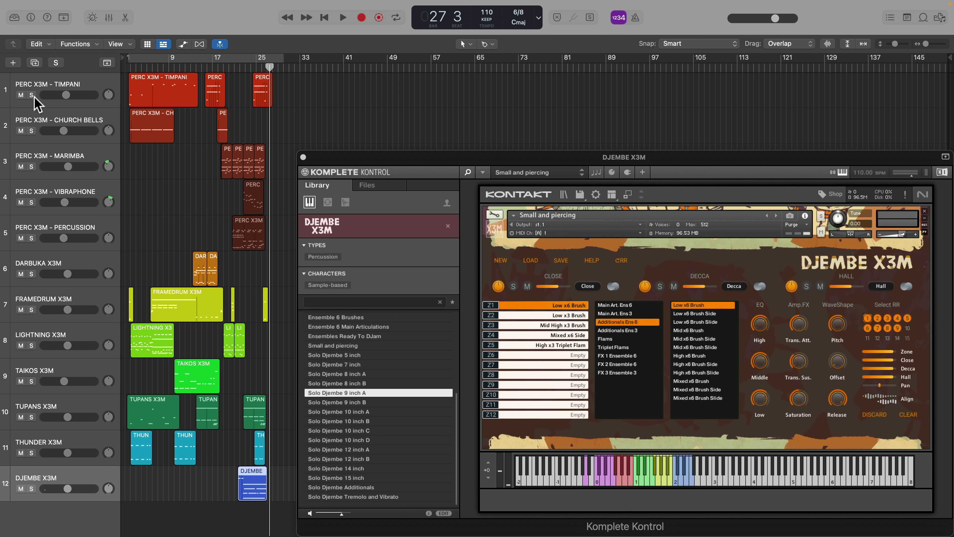
left_click_drag(31, 95, 32, 239)
left_click(103, 83)
key("Return")
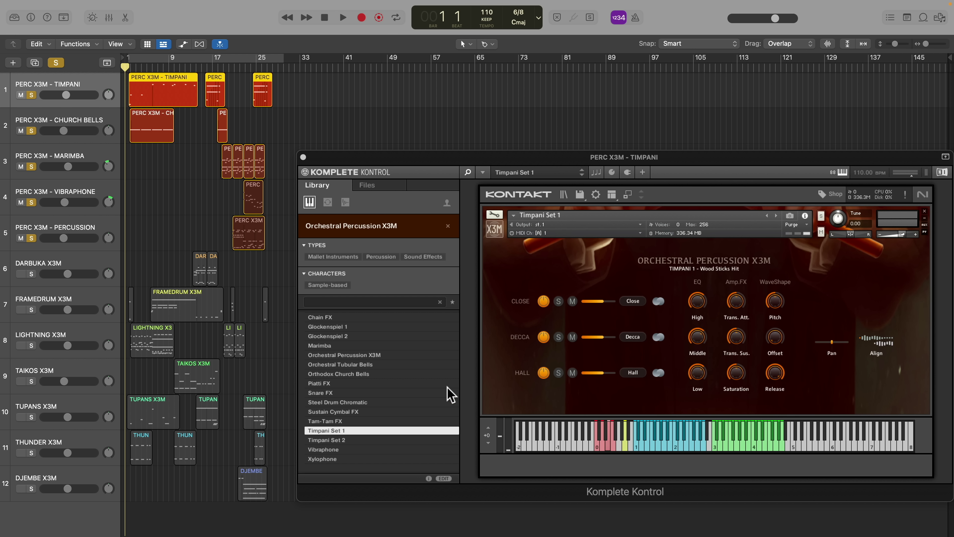
Preview the Timpani Set 2, Orthodox Church Bells, Marimba and Vibraphone presets of Orchestral Percussion X3M
left_click(367, 440)
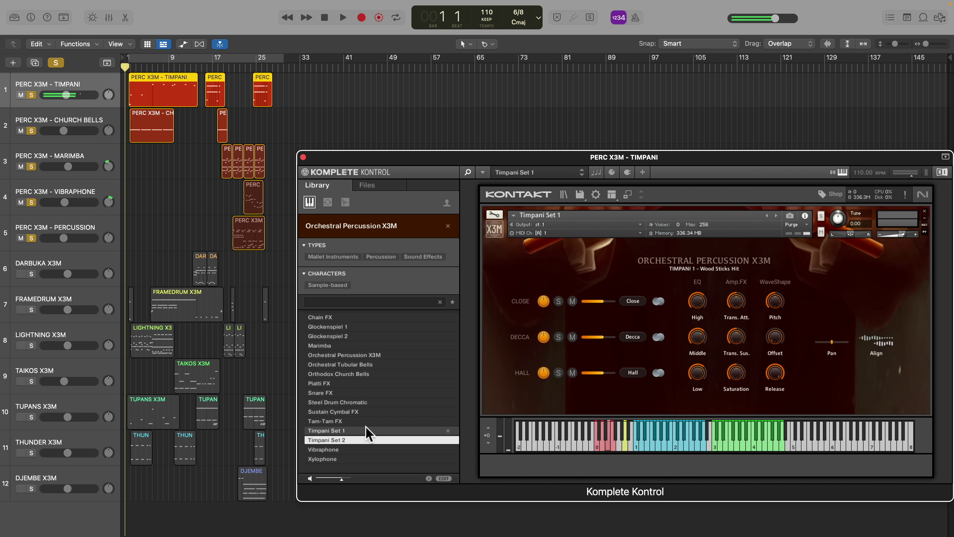
left_click(361, 375)
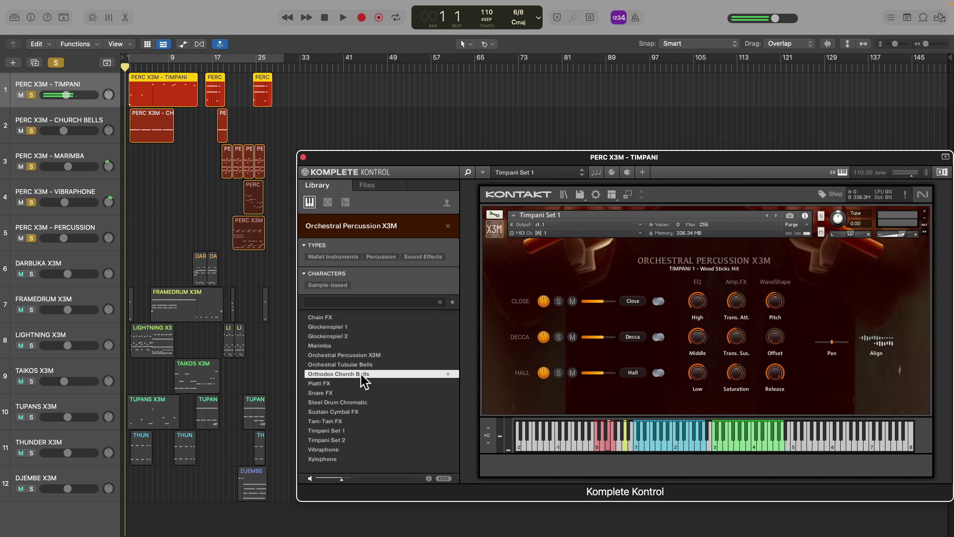
left_click(361, 346)
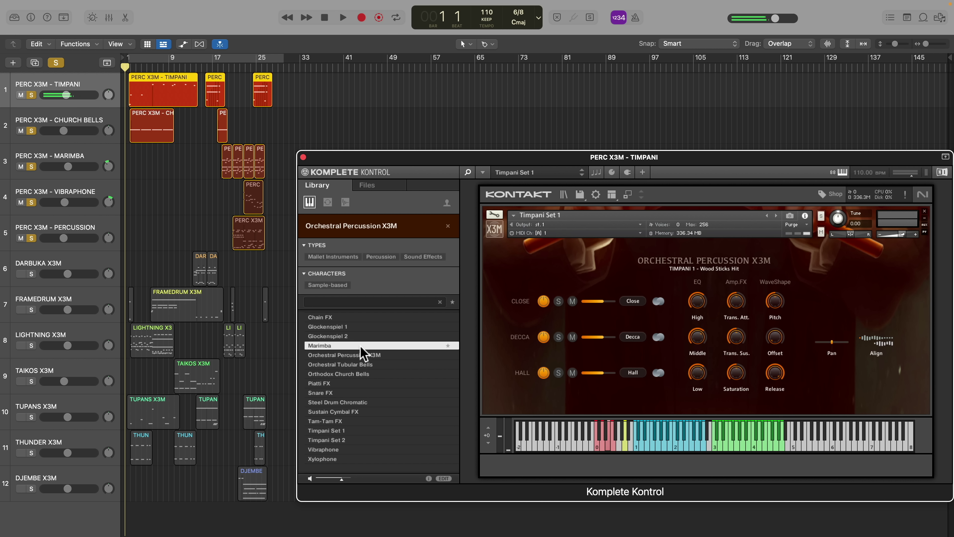
left_click(357, 450)
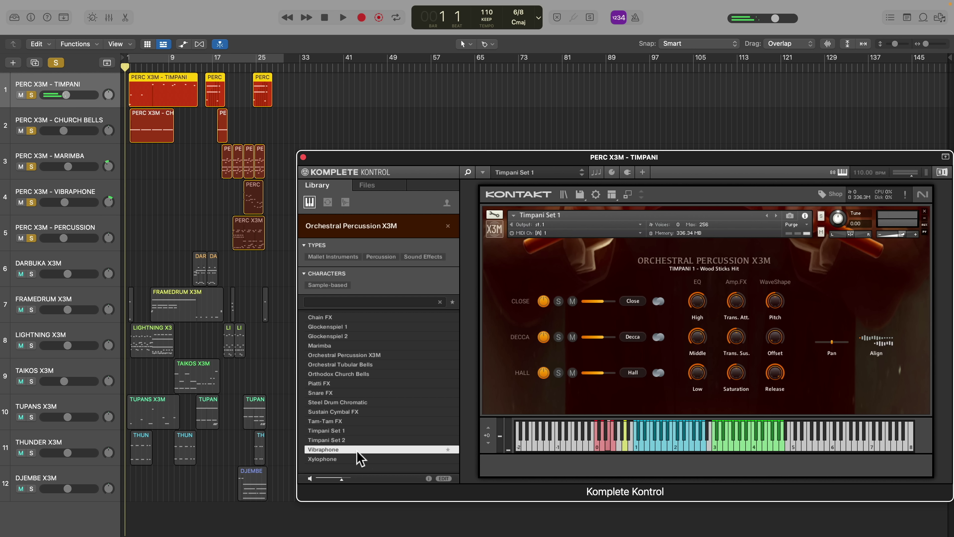
View the instruments of the church bells, marimba, vibraphone and percussion tracks, and play the soloed PERC X3M tracks from bar 1
left_click(107, 118)
left_click(105, 176)
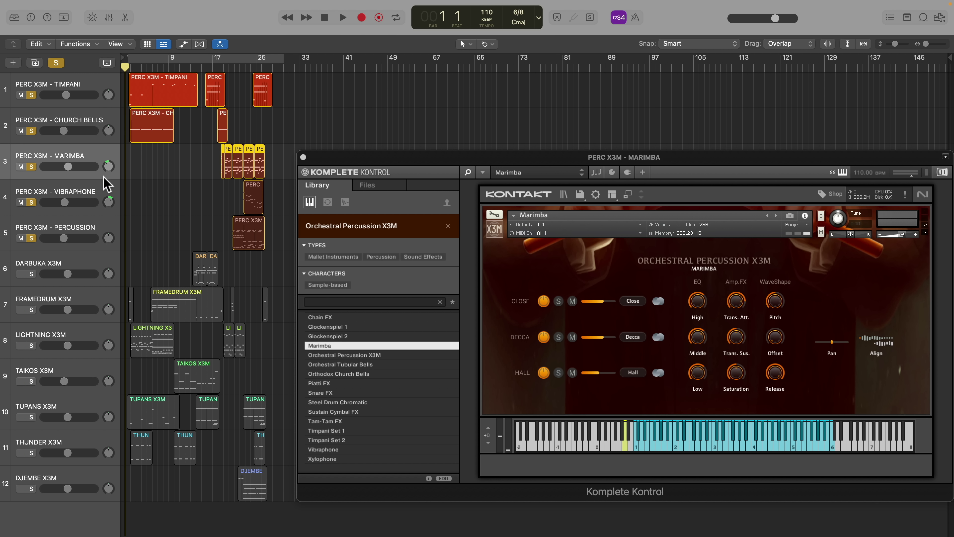
left_click(107, 203)
left_click(107, 228)
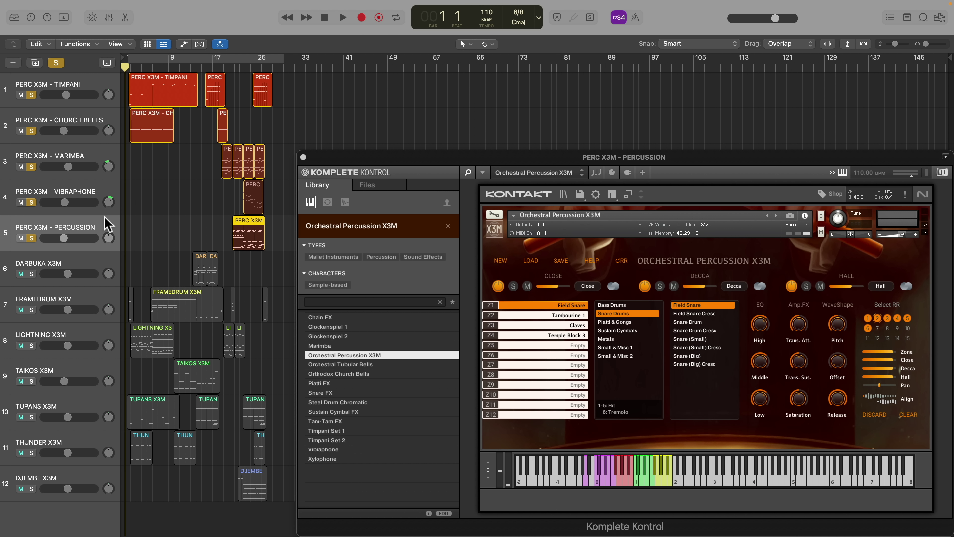
left_click(108, 193)
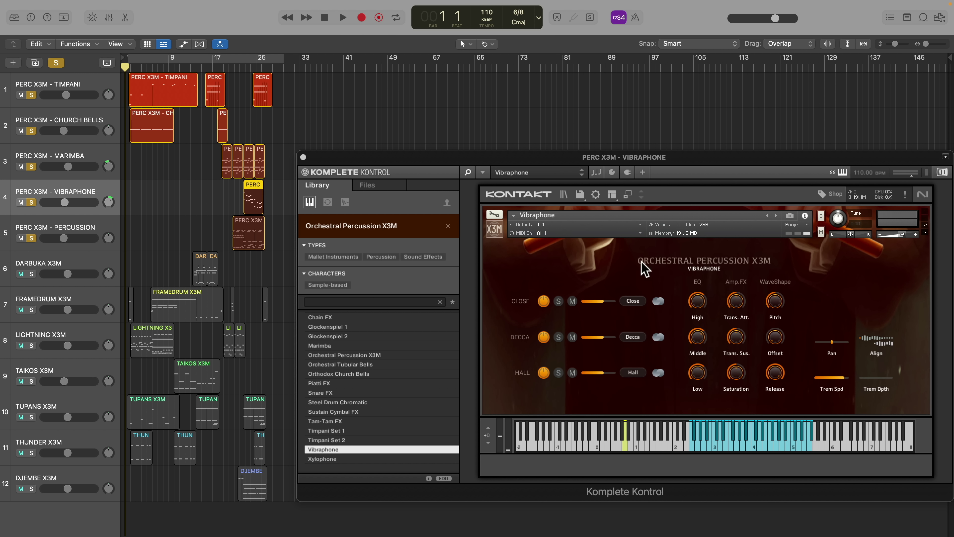
left_click(115, 229)
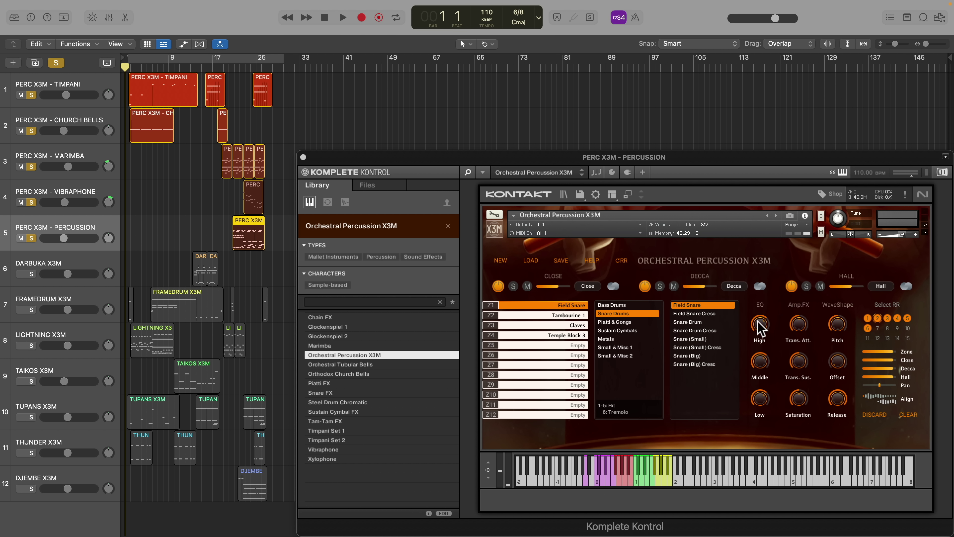
key("space")
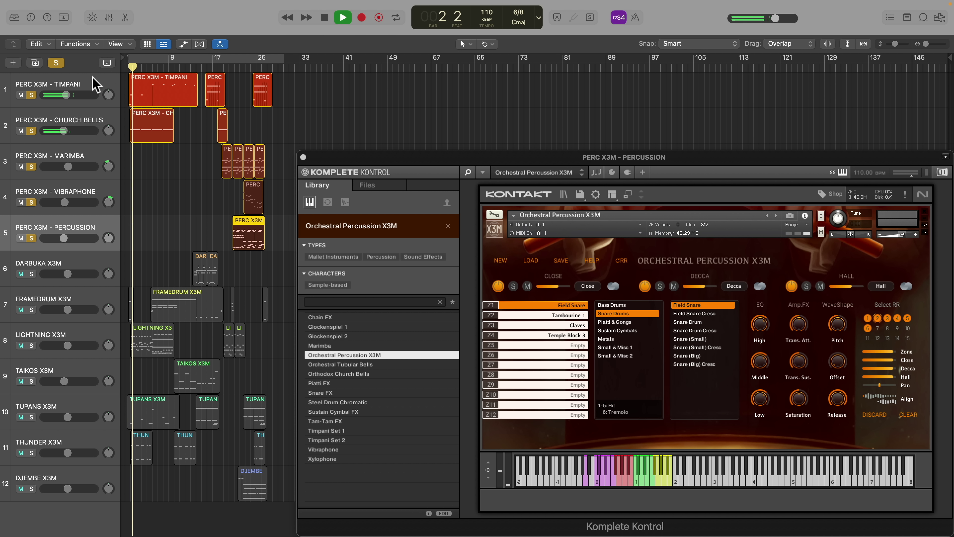
Display the instruments of the PERC X3M timpani and church bells tracks during playback of the soloed percussion
left_click(93, 78)
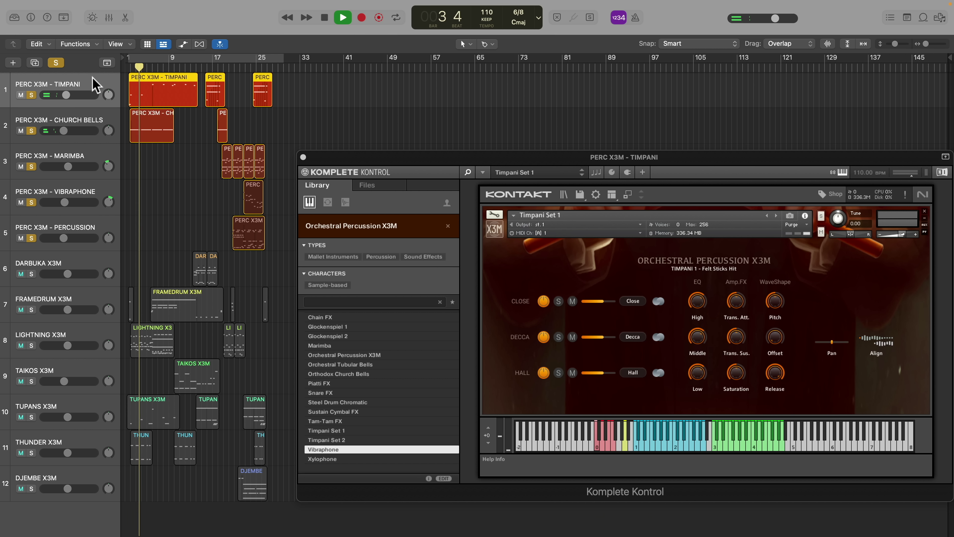
key("space")
key("space")
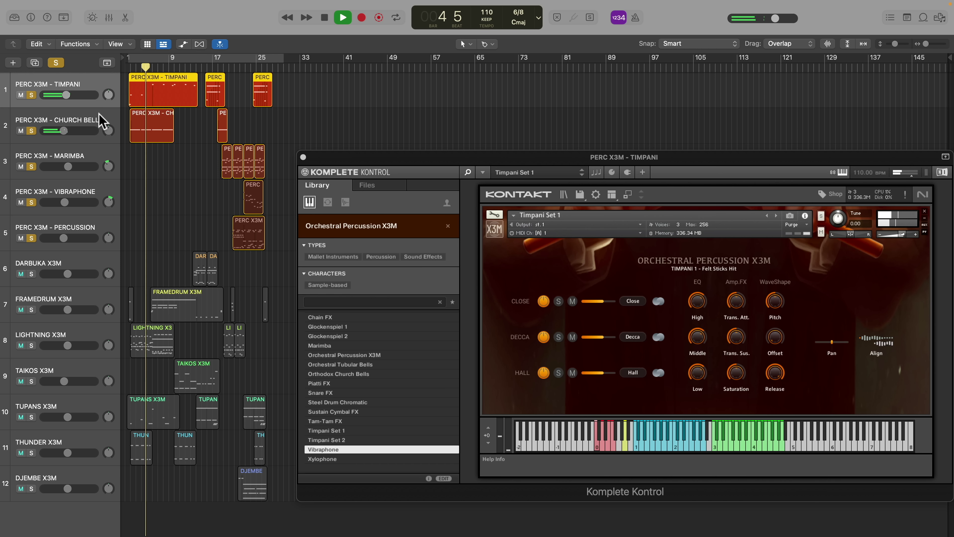
left_click(102, 121)
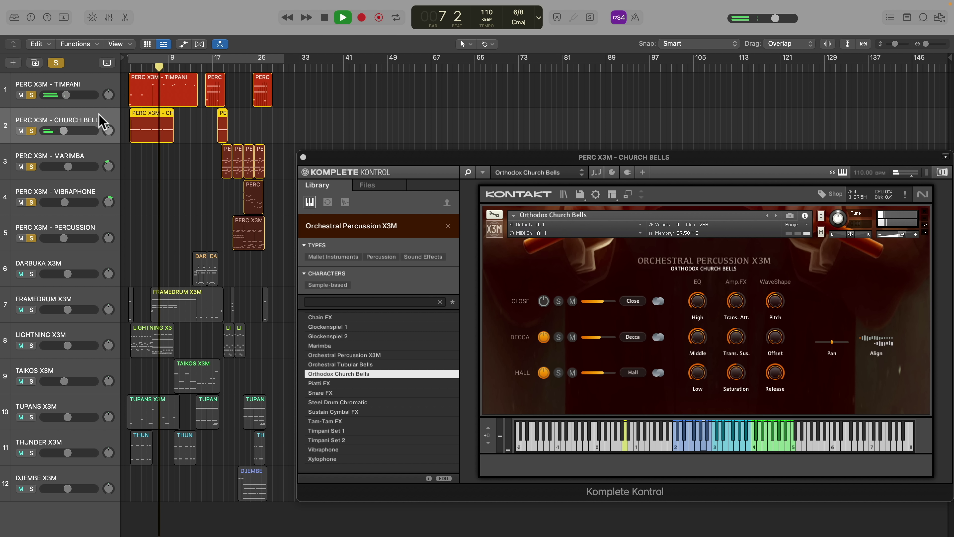
key("space")
Play the marimba regions and display the marimba, percussion, vibraphone and timpani track instruments
left_click(113, 164)
key("shift+Return")
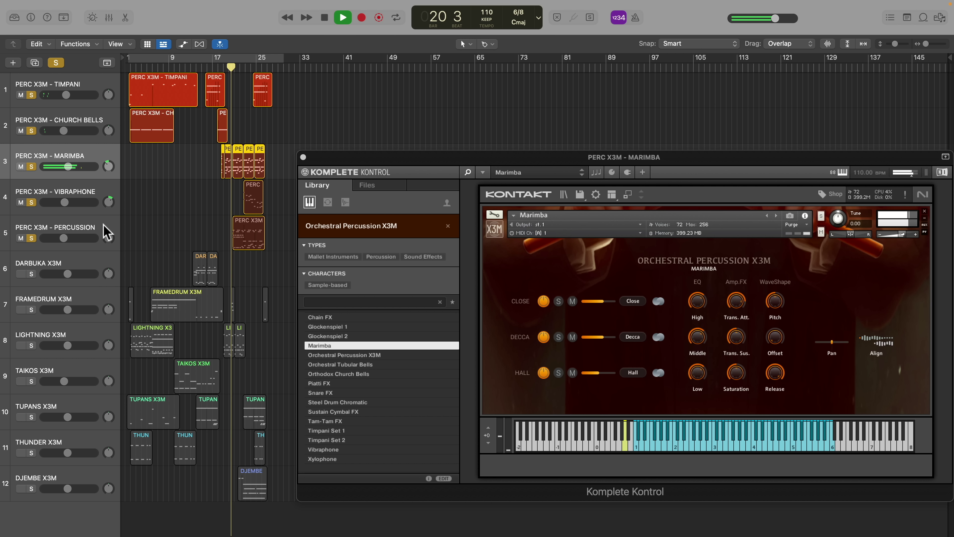
left_click(107, 230)
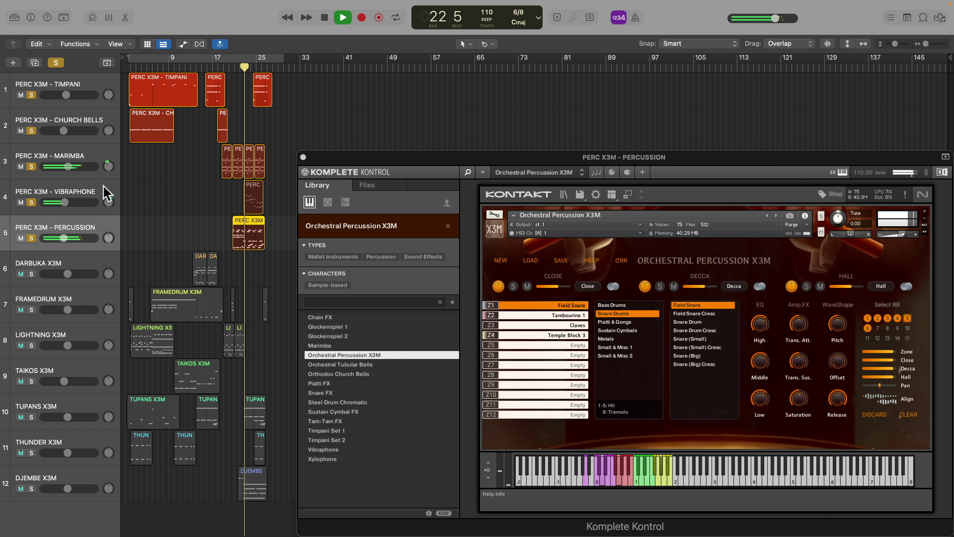
left_click(107, 196)
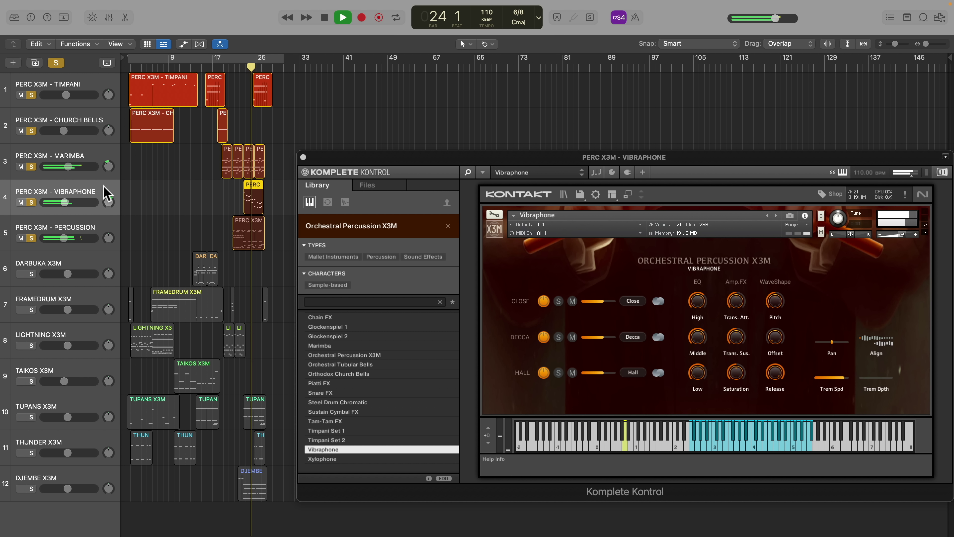
left_click(101, 80)
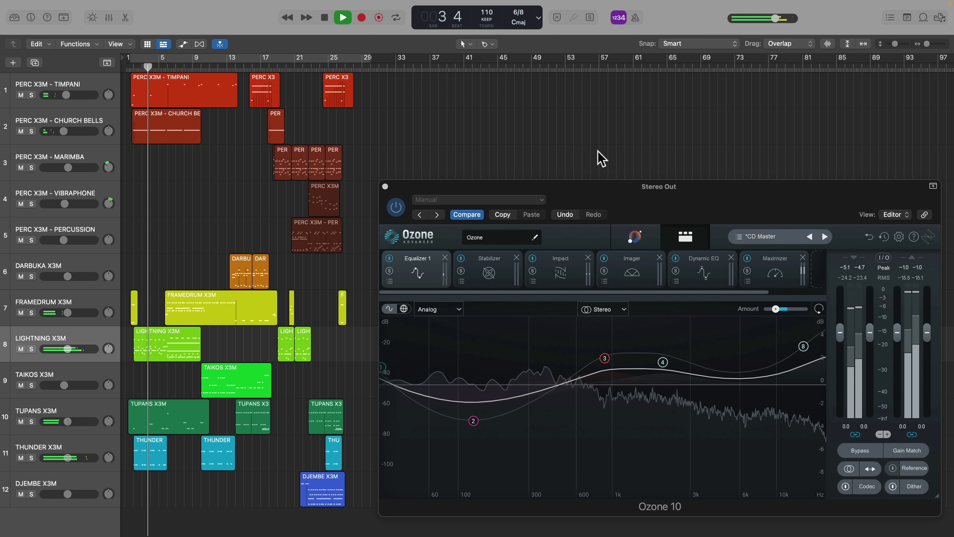
Show the Assistant View of Ozone on Stereo Out, audition the EDM and Cinematic targets, and return to Jazz
left_click(640, 239)
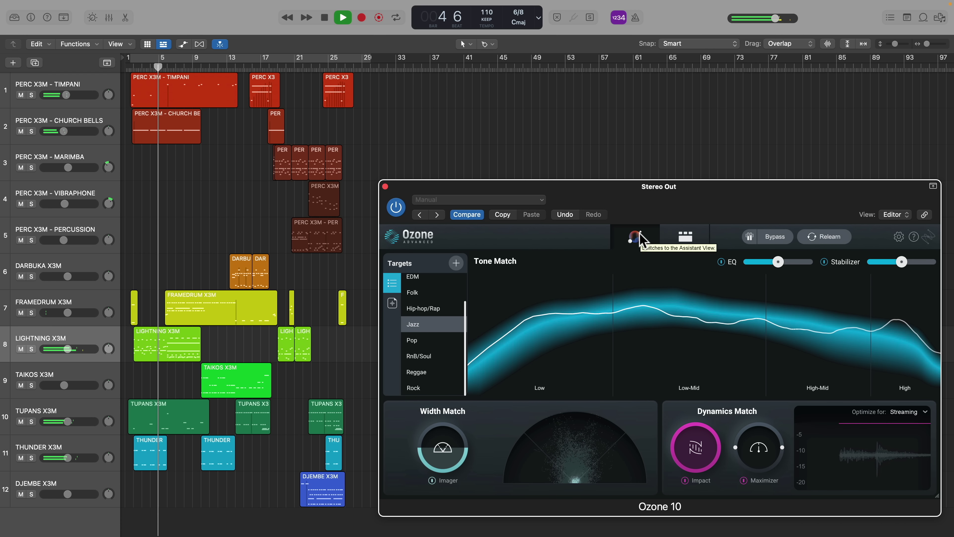
scroll(427, 299, "up", 1)
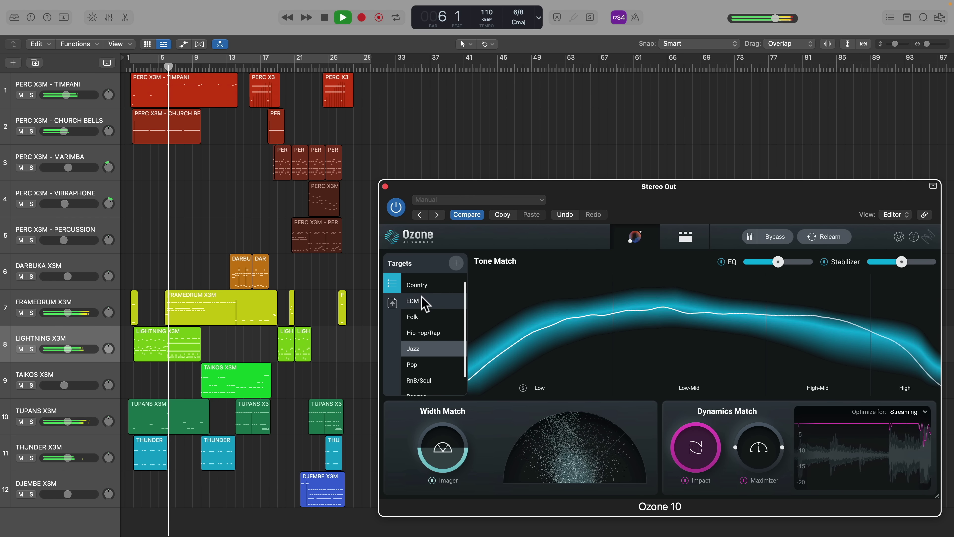
left_click(415, 281)
scroll(423, 307, "up", 2)
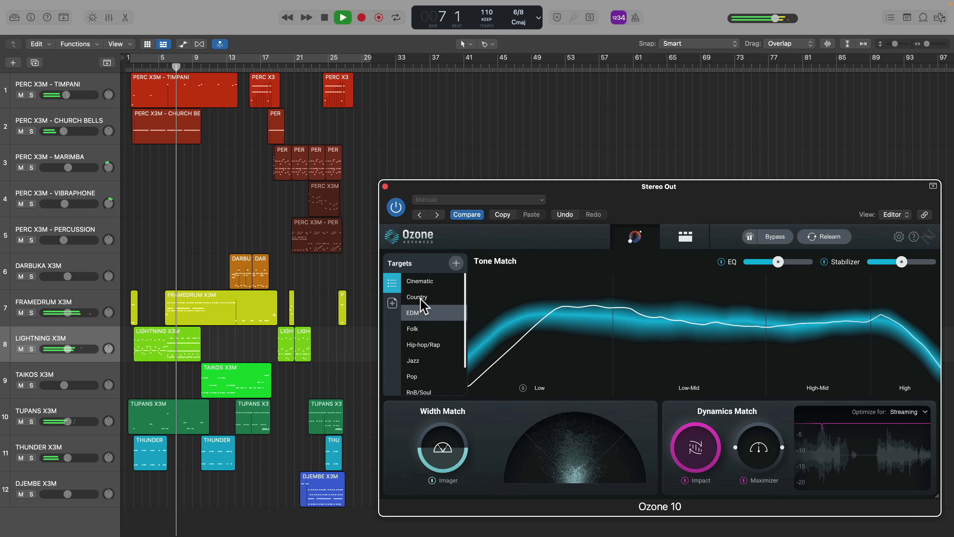
left_click(422, 283)
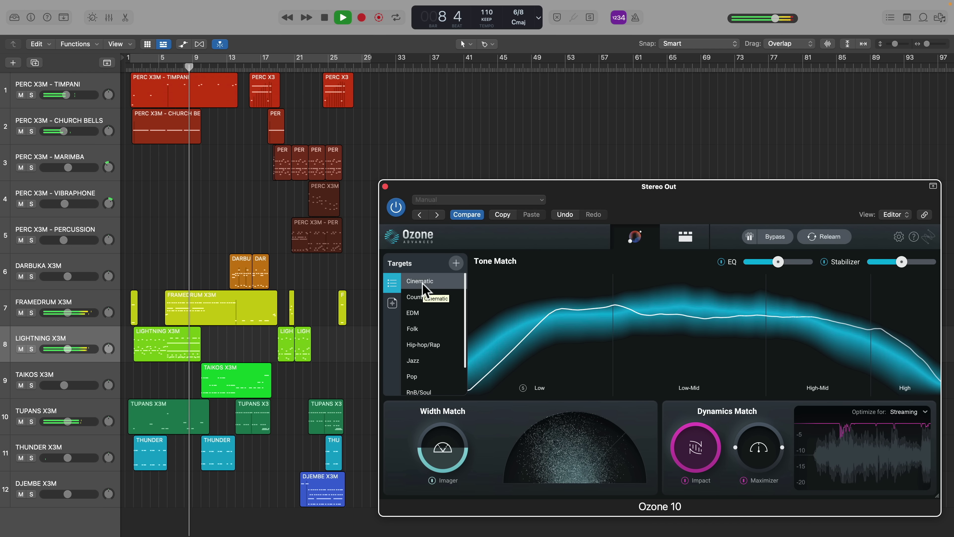
left_click(420, 360)
scroll(423, 363, "down", 2)
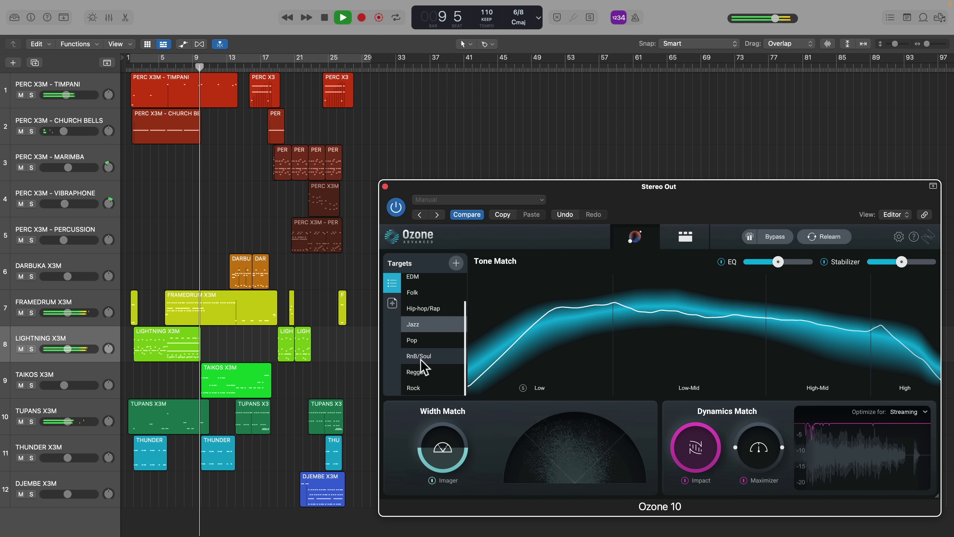
Return Ozone to its module view and inspect the Stabilizer, Impact and Imager modules during playback
left_click(682, 241)
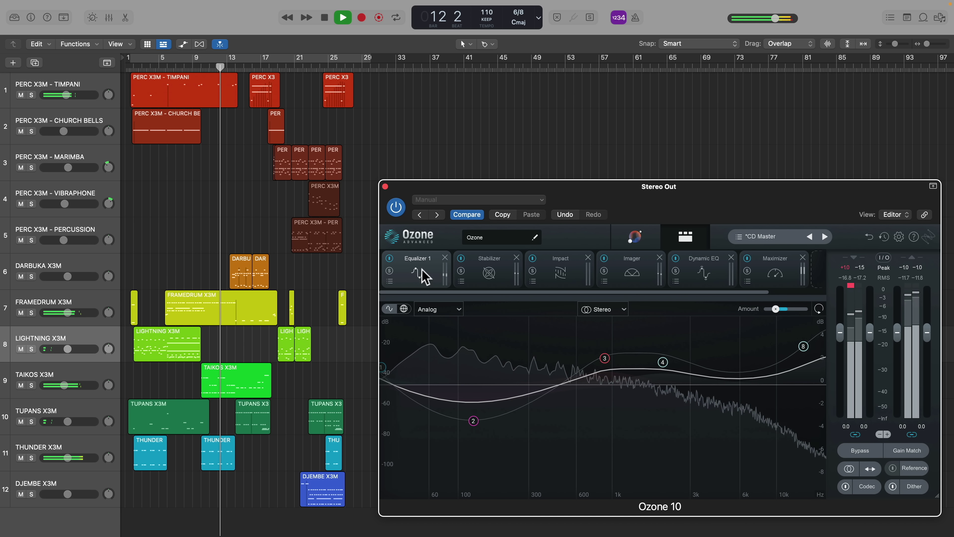
left_click(490, 273)
left_click(569, 274)
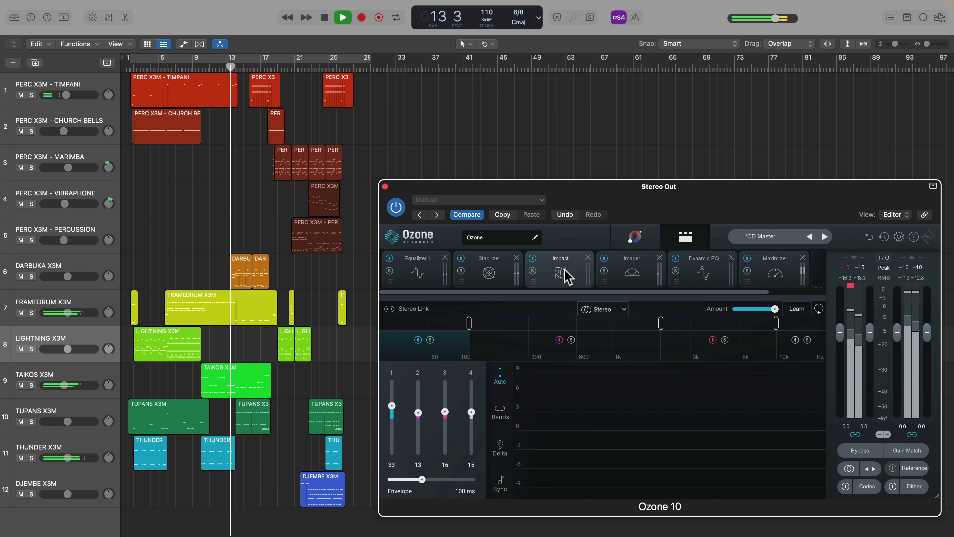
left_click(620, 270)
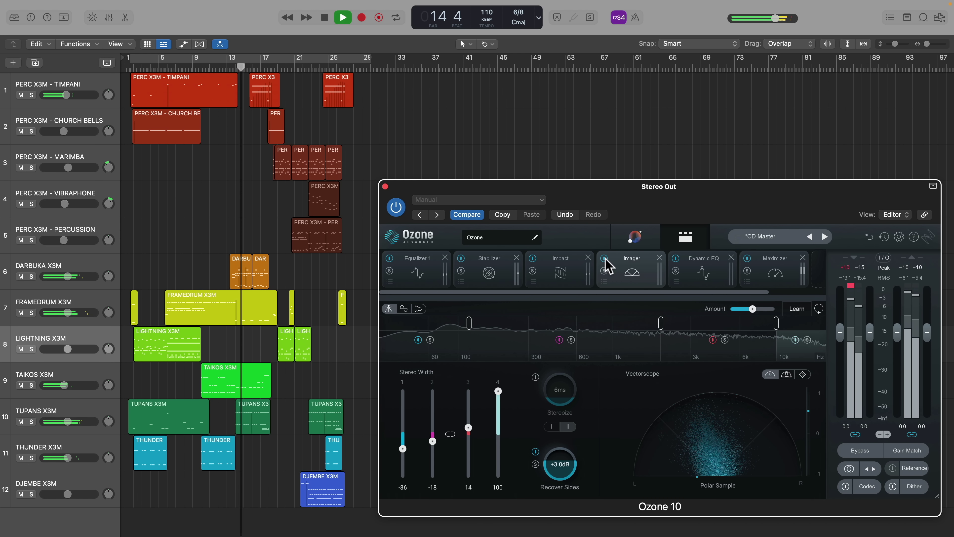
Compare Ozone with Imager and Dynamic EQ bypassed and re-enabled, and inspect the Dynamic EQ and Maximizer modules
left_click(675, 259)
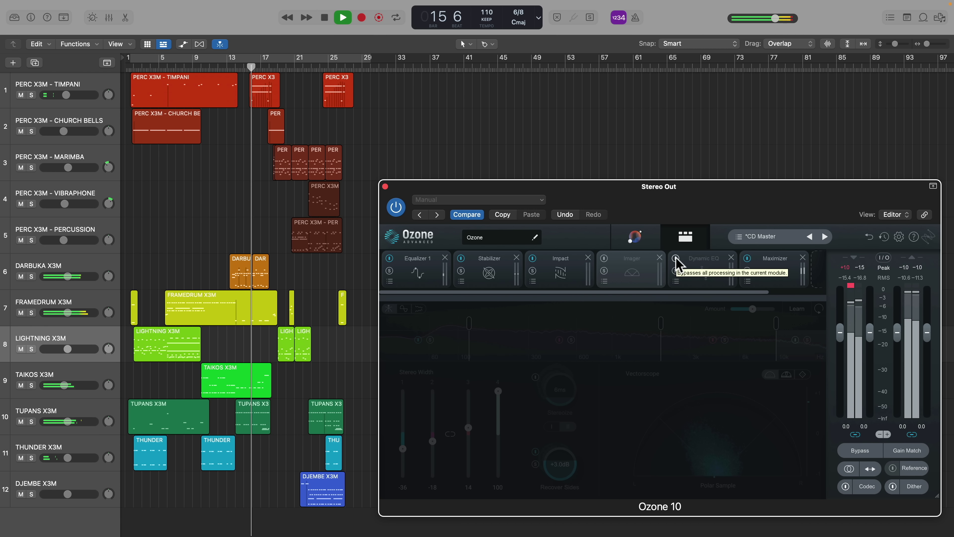
left_click(604, 259)
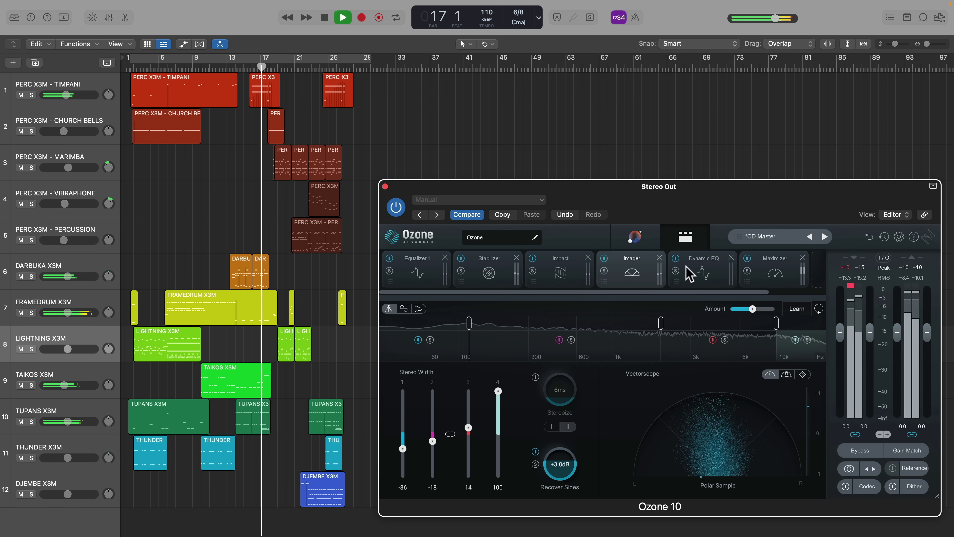
left_click(698, 270)
left_click(773, 273)
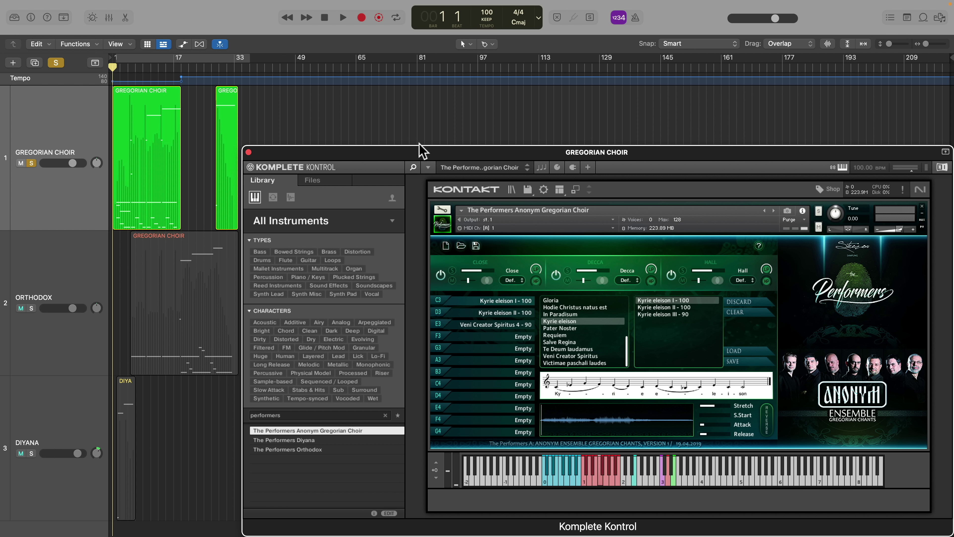
View the instruments of the ORTHODOX, DIYANA and GREGORIAN CHOIR tracks, and play the soloed Gregorian choir from bar 1
left_click(99, 254)
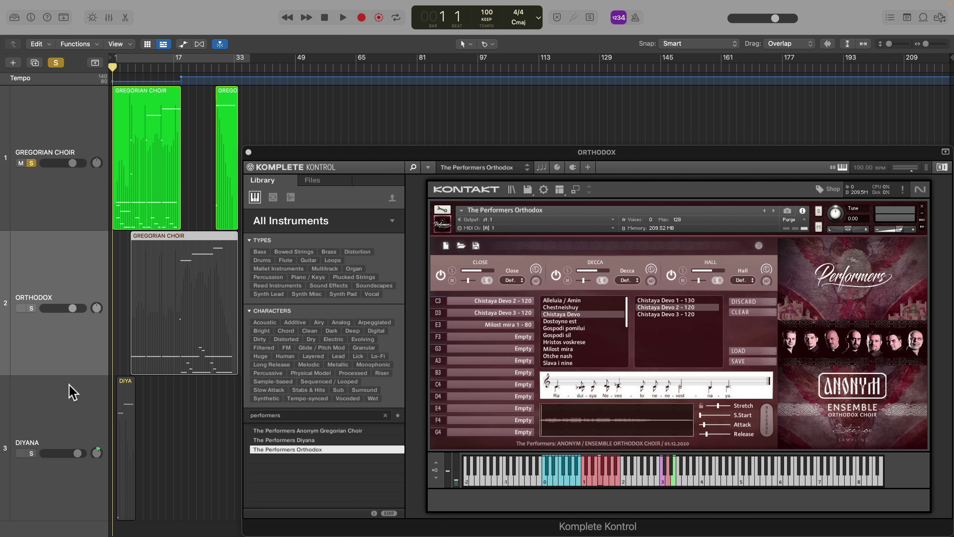
left_click(72, 398)
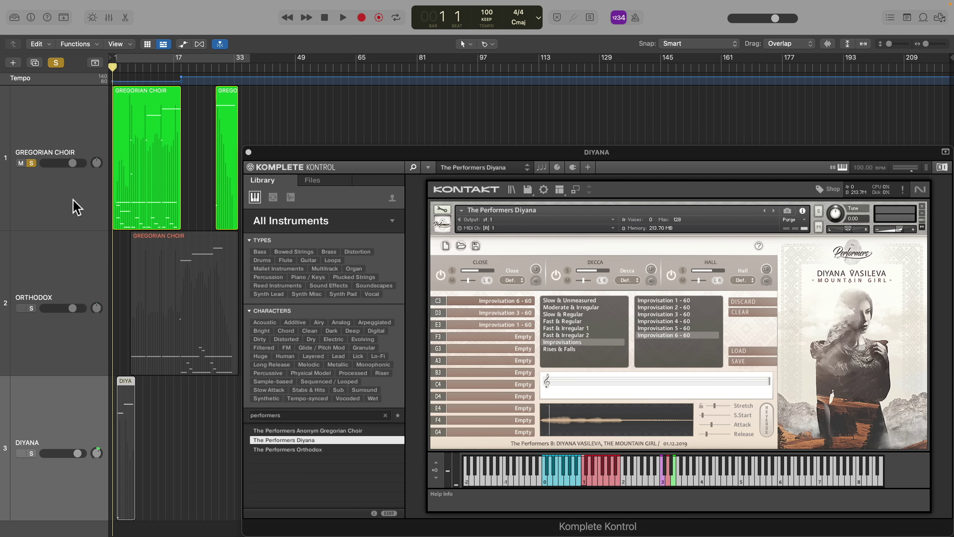
left_click(77, 207)
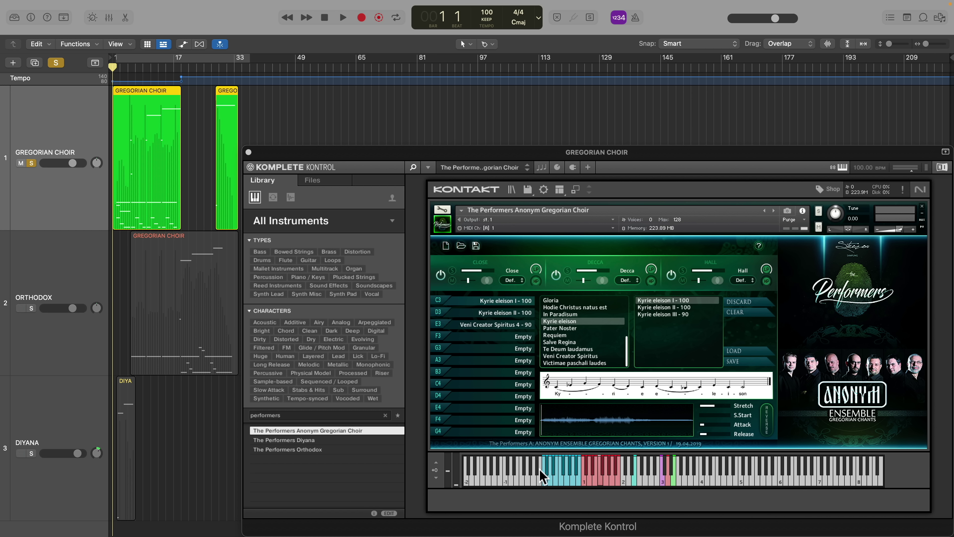
key("space")
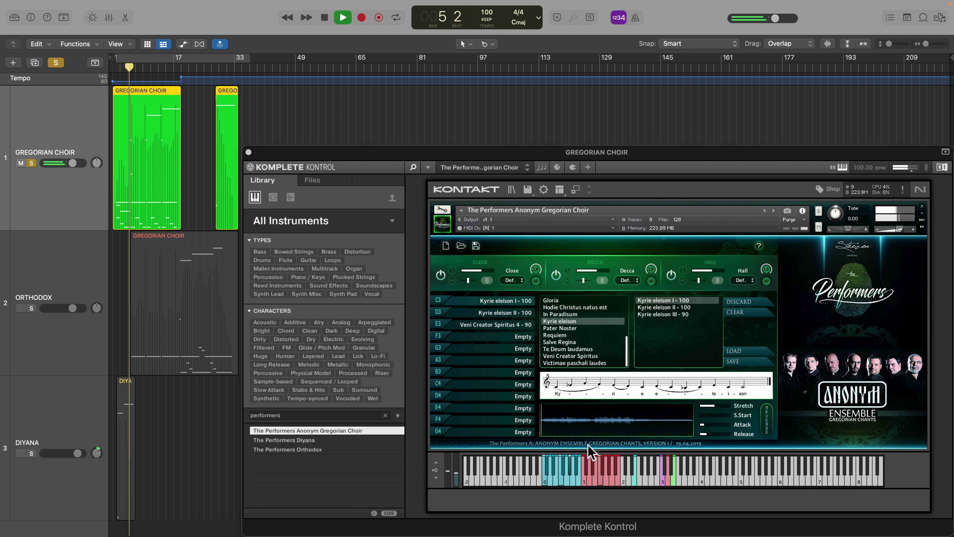
key("space")
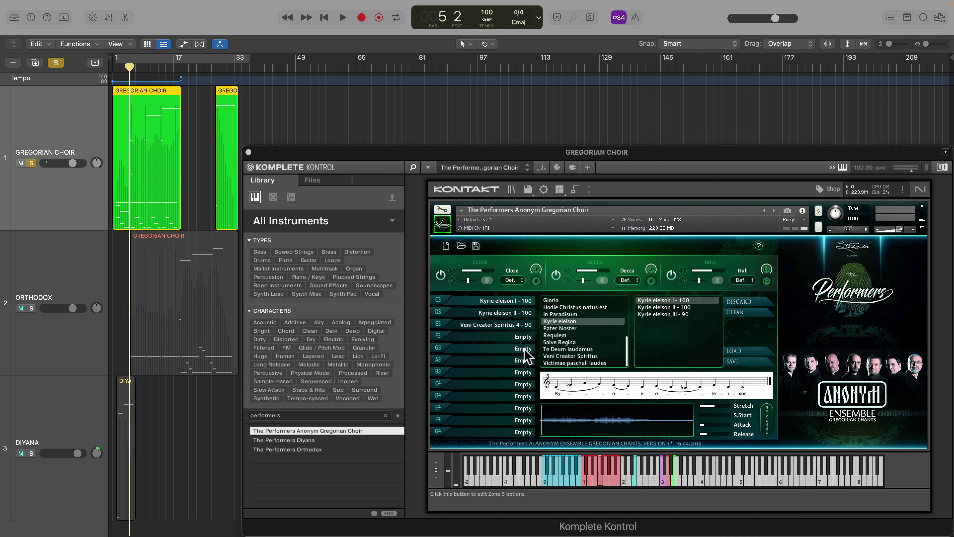
Assign the phrase Ave Verum Corpus 2 - 100 to the empty G3 zone of the Gregorian choir instrument
left_click(528, 357)
left_click(567, 328)
left_click(654, 307)
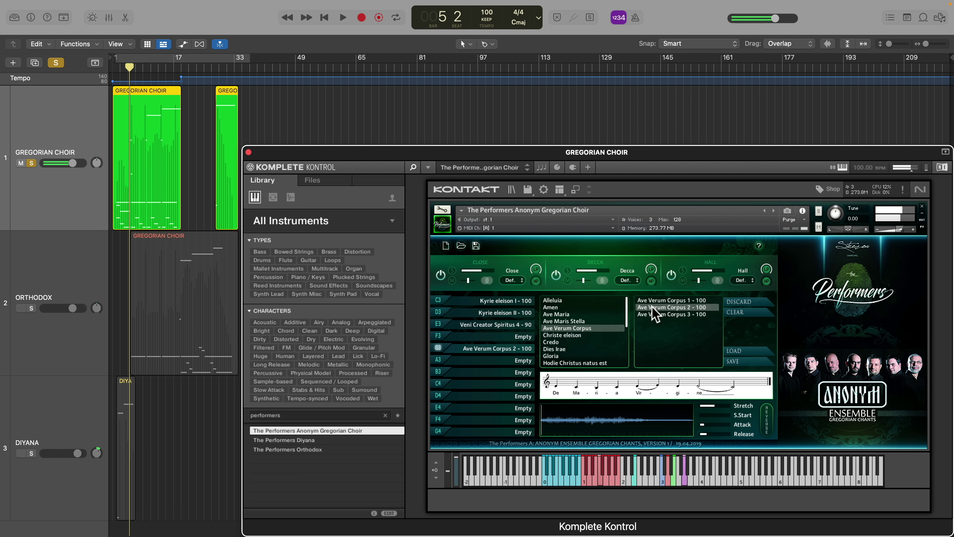
Assign Gloria 3 - 110 to the A3 zone and move its sample start later into the phrase
left_click(524, 361)
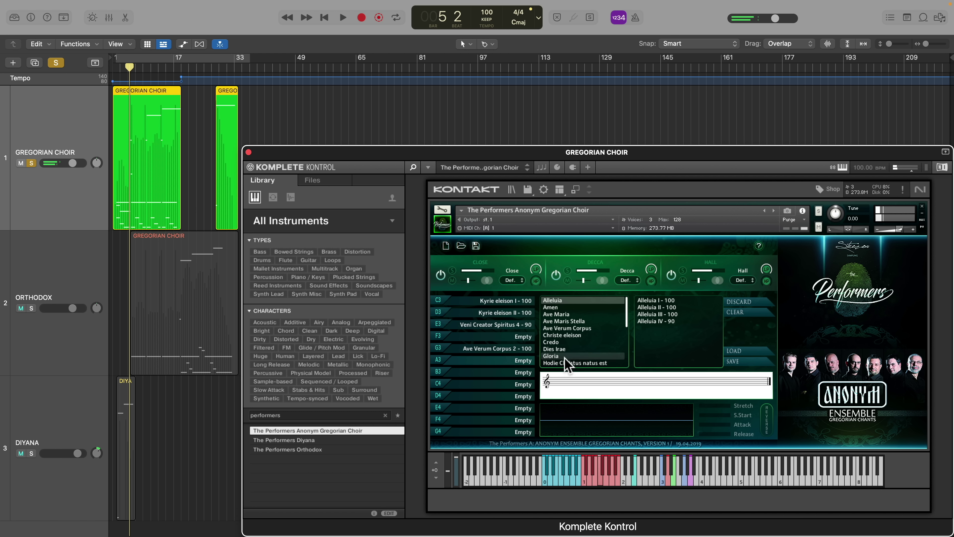
left_click(571, 356)
left_click(664, 313)
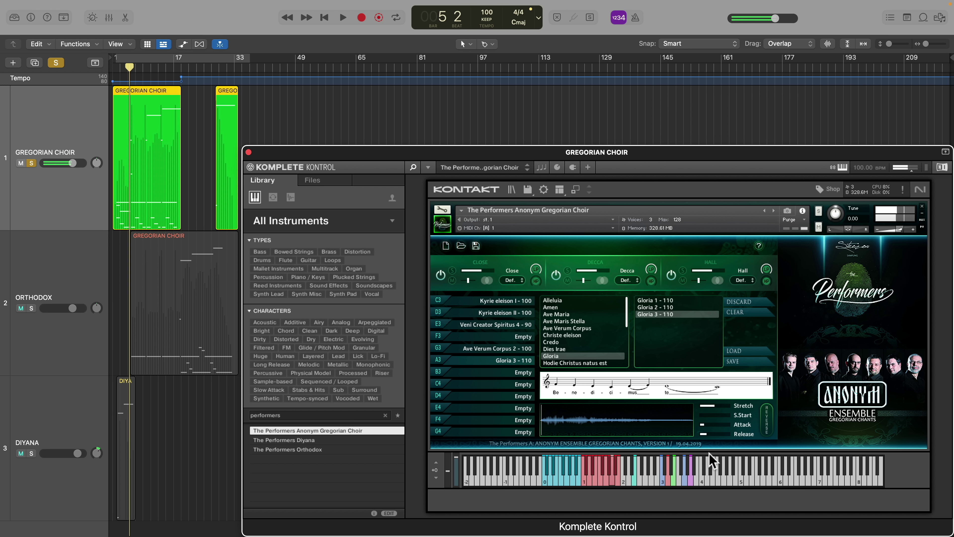
left_click_drag(701, 415, 721, 425)
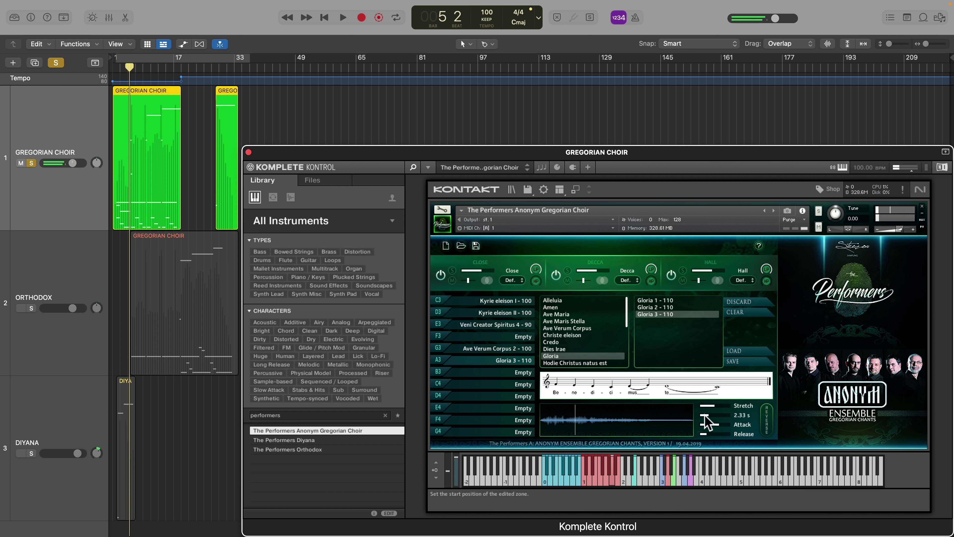
left_click_drag(708, 415, 703, 415)
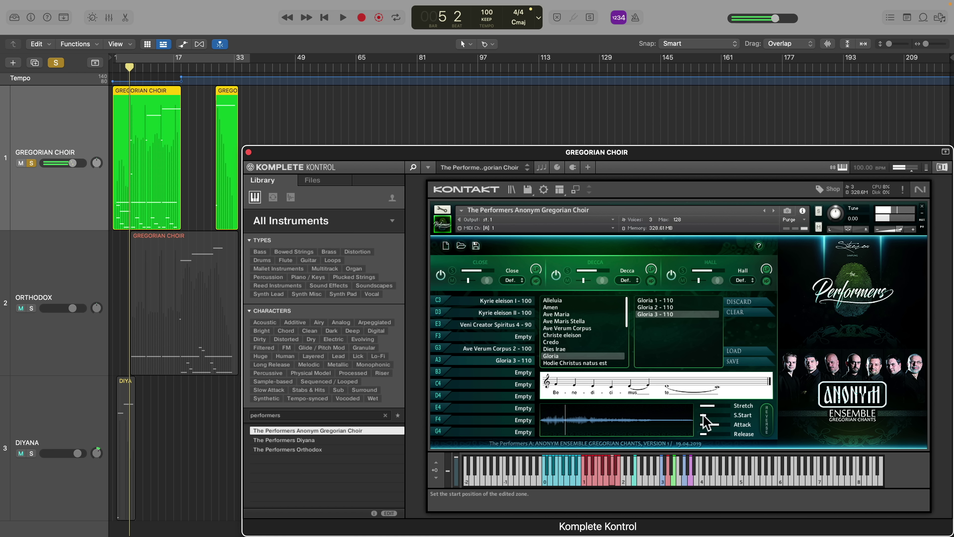
Show the E3 zone's Veni Creator Spiritus 4 phrase and play the second GREGORIAN CHOIR region around bar 32
left_click(502, 324)
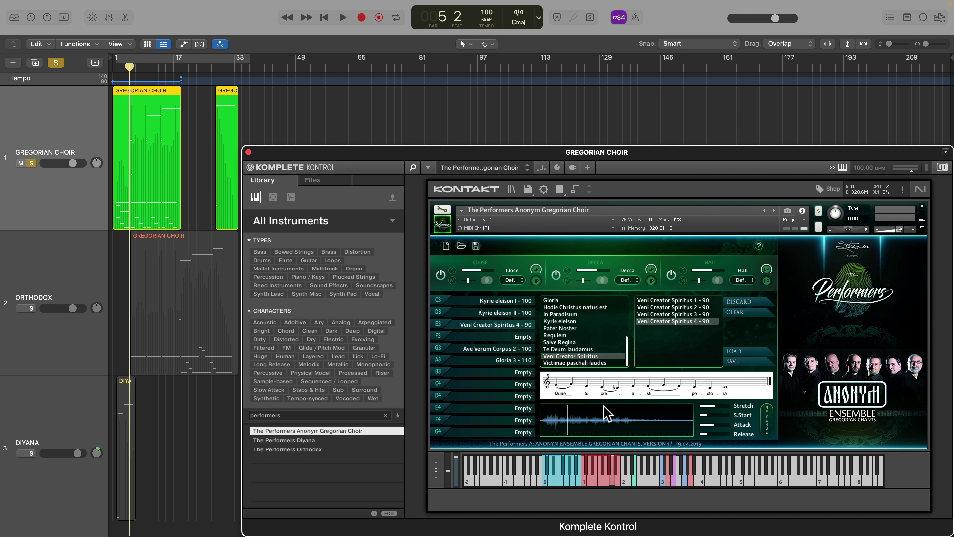
key("space")
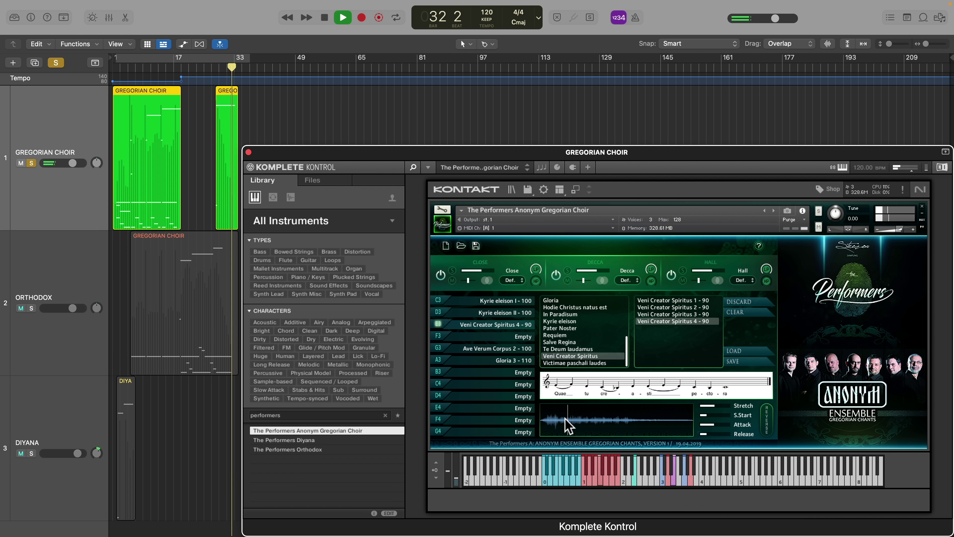
key("space")
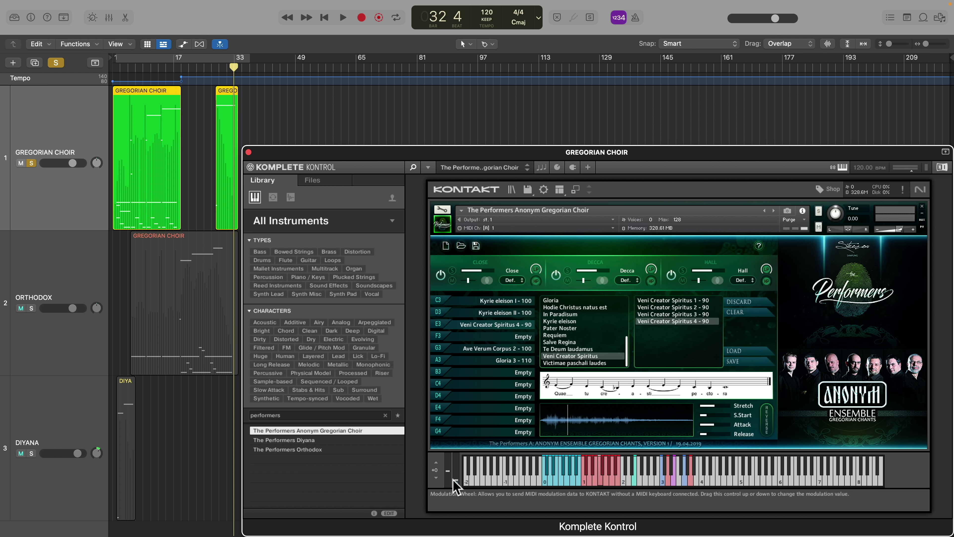
Demonstrate the Gregorian choir's modulation wheel by sweeping it down to minimum, and audition the Breath key
left_click_drag(459, 466, 462, 490)
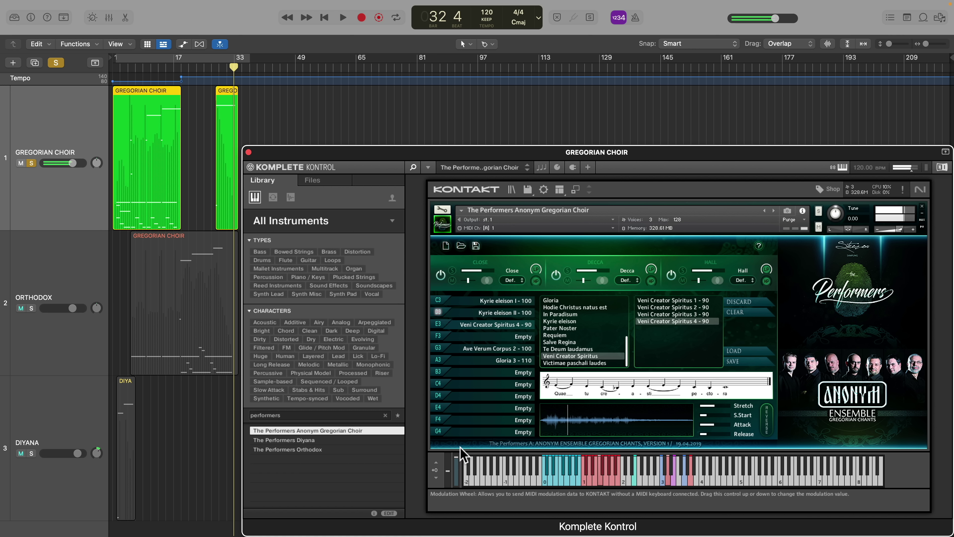
left_click_drag(460, 447, 459, 481)
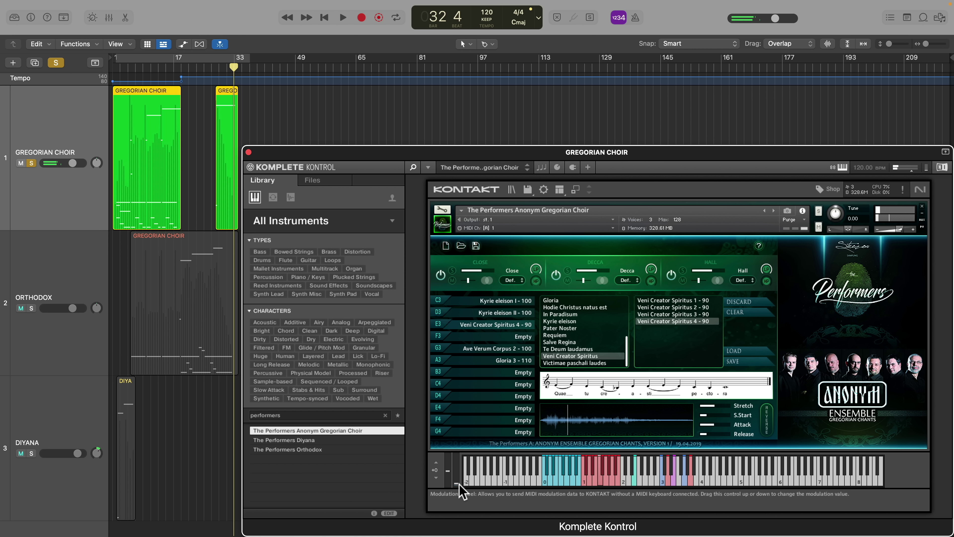
left_click(635, 465)
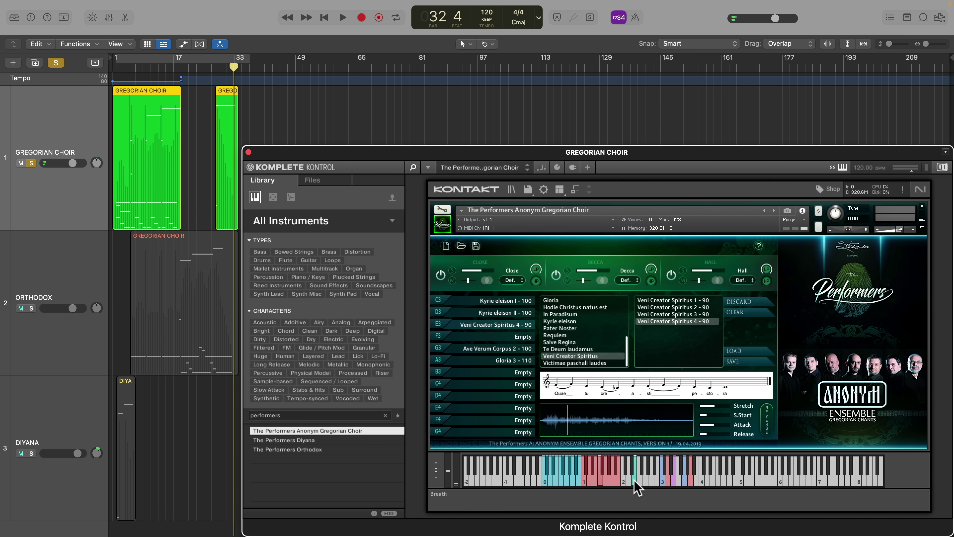
Solo the ORTHODOX track instead of GREGORIAN CHOIR and show its The Performers Orthodox instrument
left_click(41, 254)
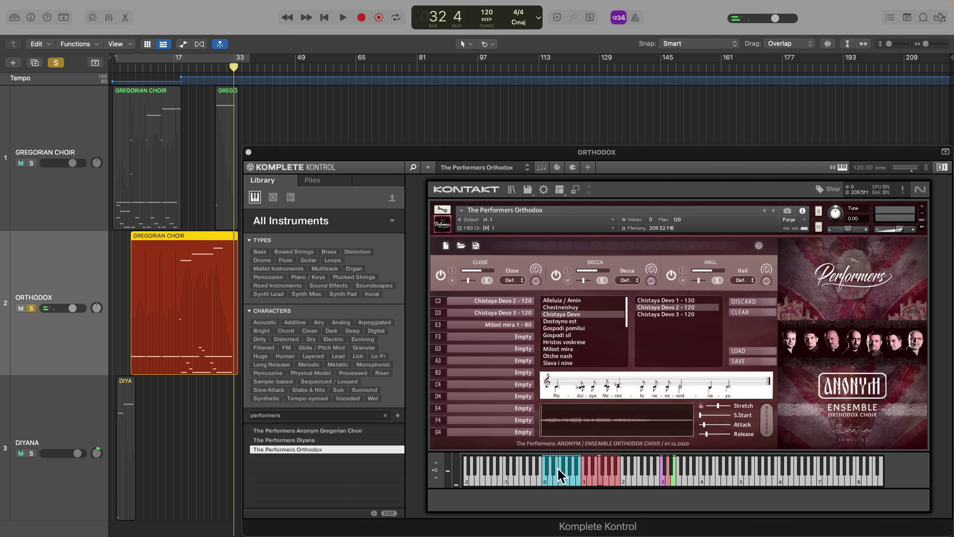
Try Spasi Gospodi 3 - 120 in the F3 zone, and replace it with Spasi ot bed 1 - 80
left_click(527, 336)
scroll(582, 331, "down", 3)
left_click(564, 341)
left_click(665, 315)
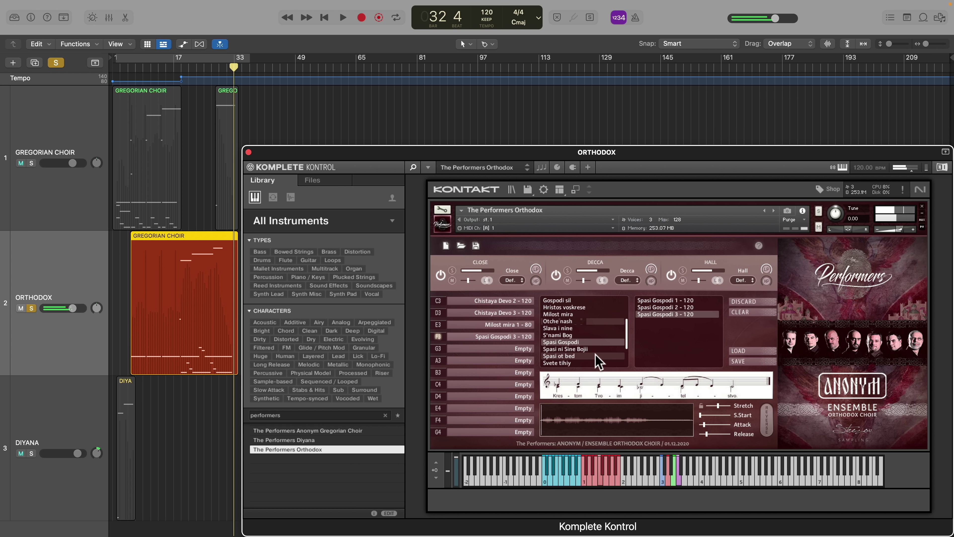
left_click(596, 355)
left_click(661, 301)
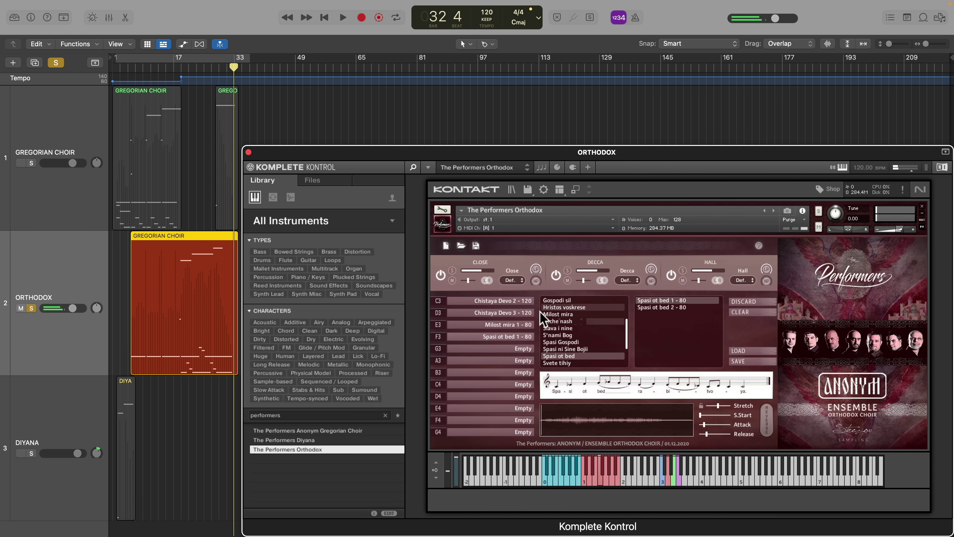
Play the ORTHODOX region from around bar 18 while showing the phrases assigned to the C3, D3 and E3 zones
left_click(514, 332)
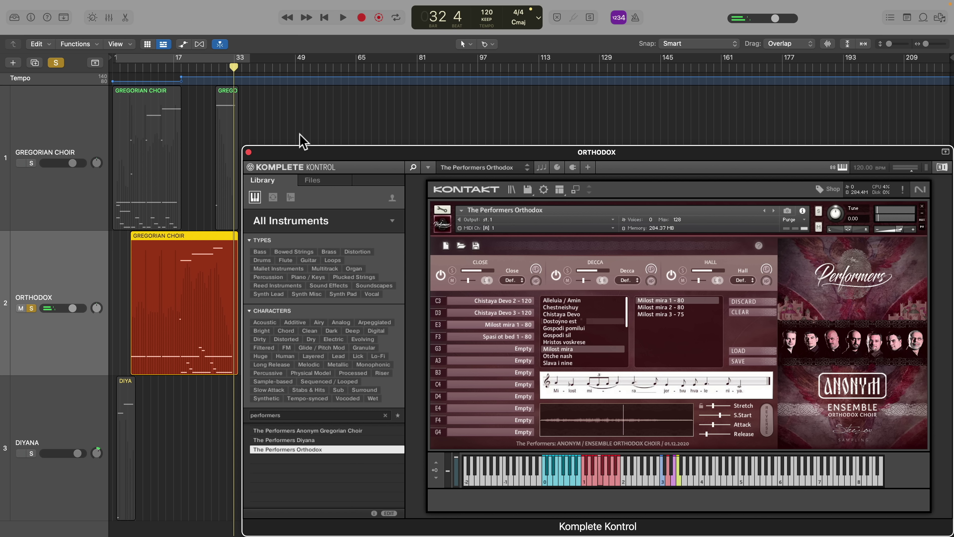
double_click(179, 68)
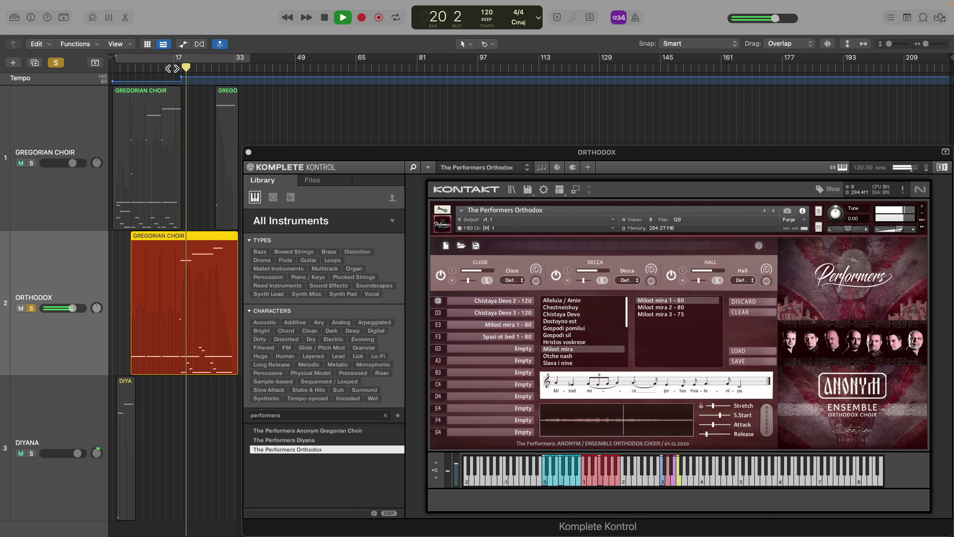
left_click(489, 304)
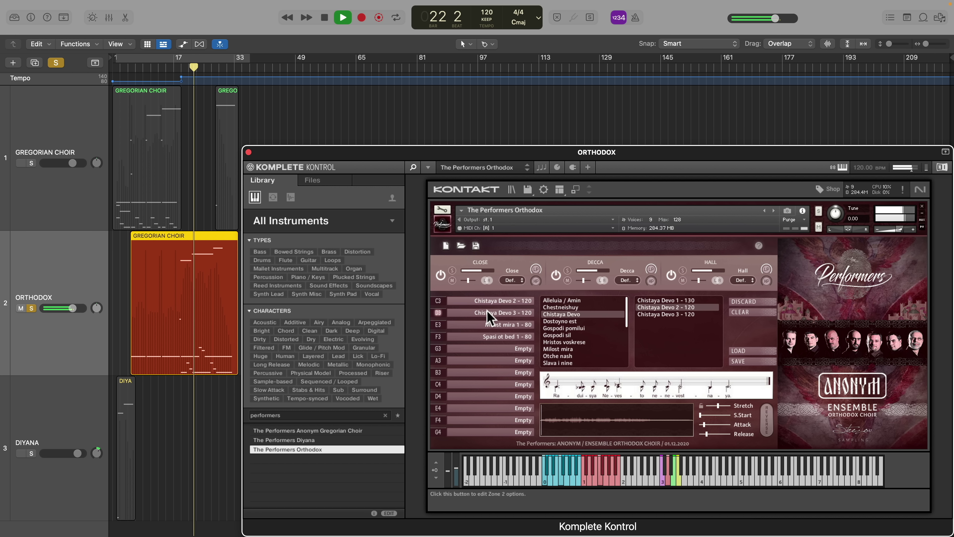
left_click(488, 312)
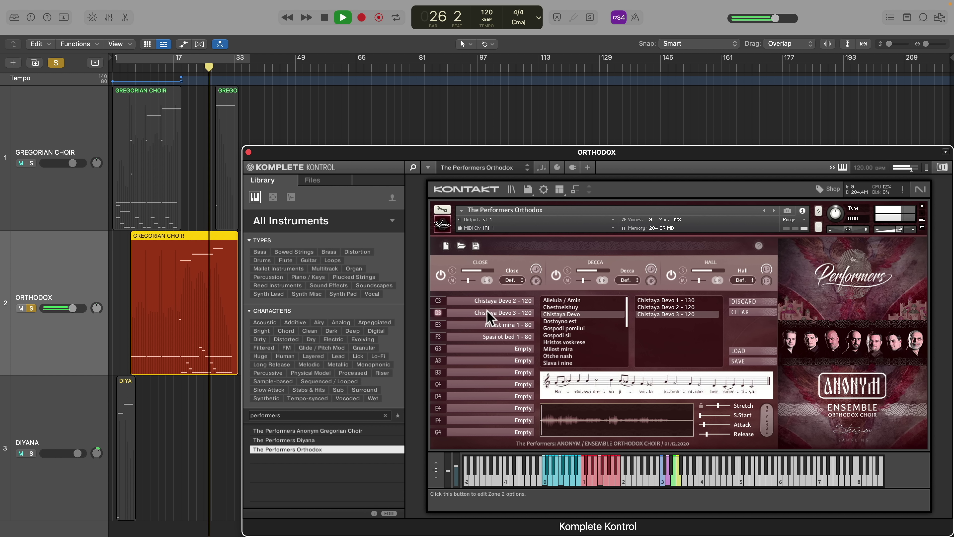
left_click(490, 330)
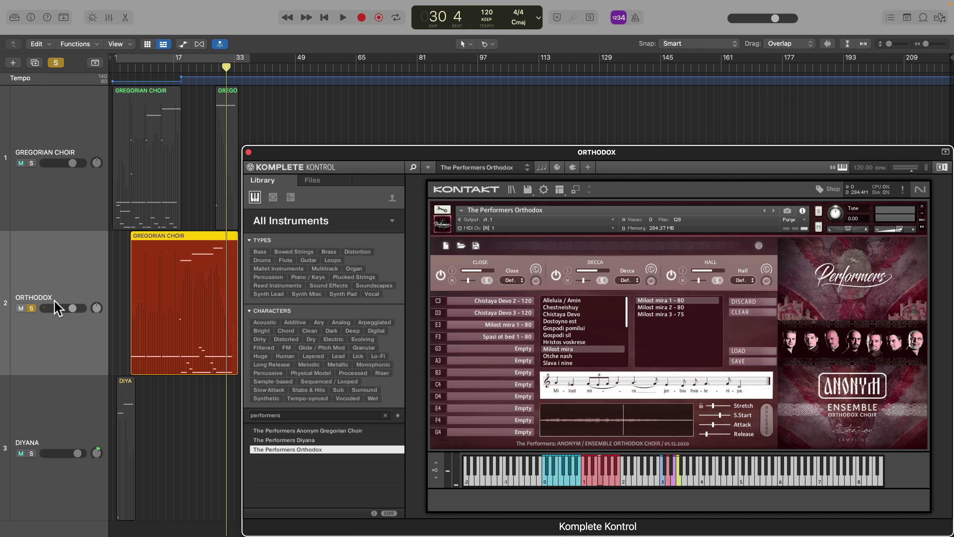
Solo the DIYANA track instead of ORTHODOX and show its The Performers Diyana instrument
left_click(31, 309)
left_click(31, 453)
left_click(56, 429)
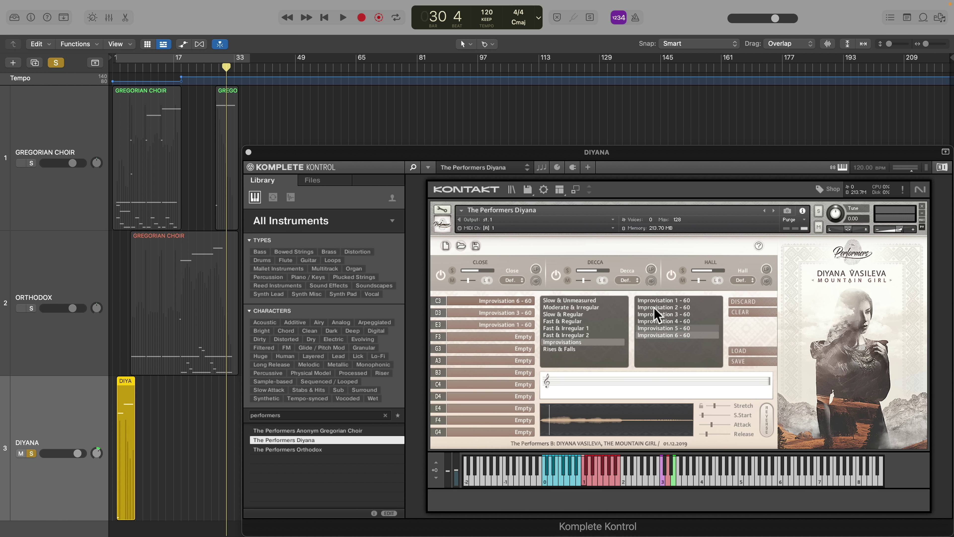
Play the DIYANA region from the start of the project, stop, and adjust the instrument's Close microphone volume slightly
key("Return")
key("space")
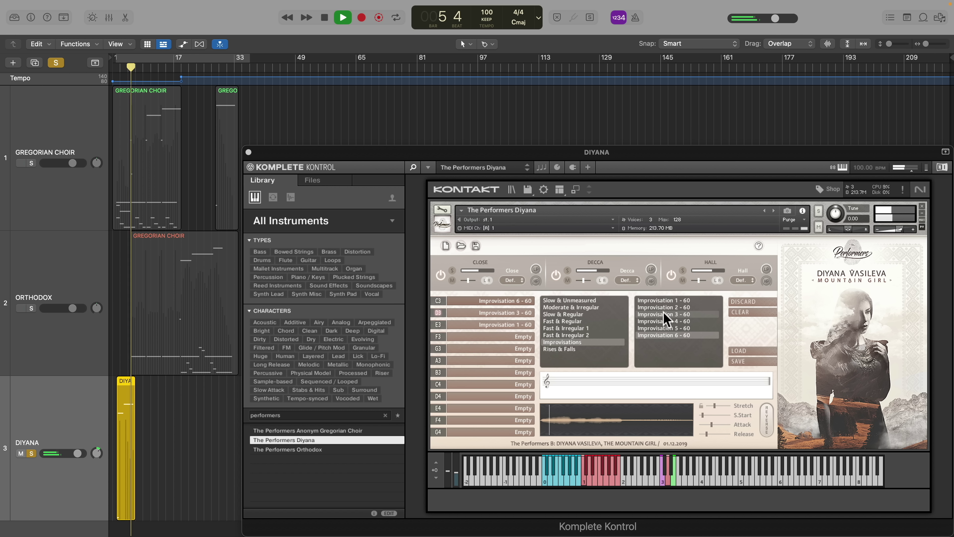
key("space")
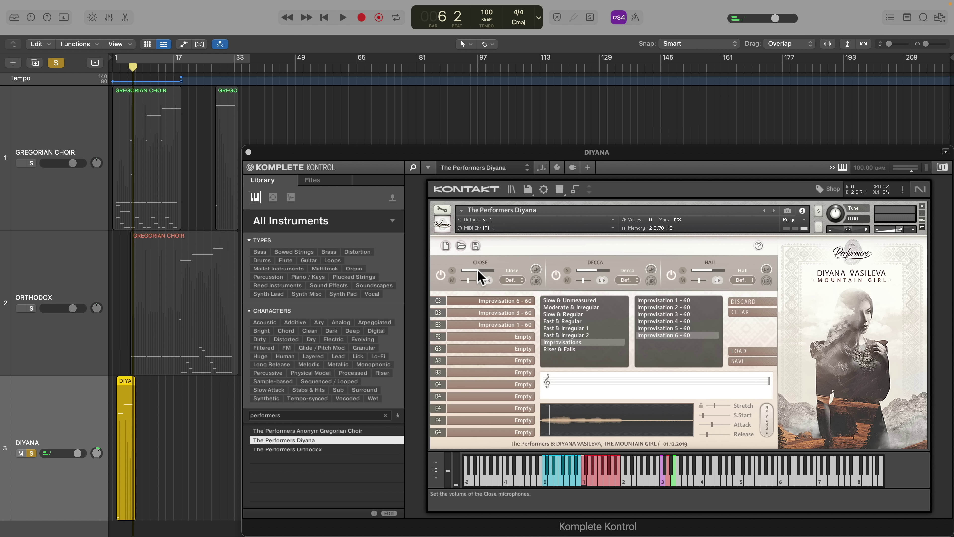
left_click_drag(477, 268, 472, 270)
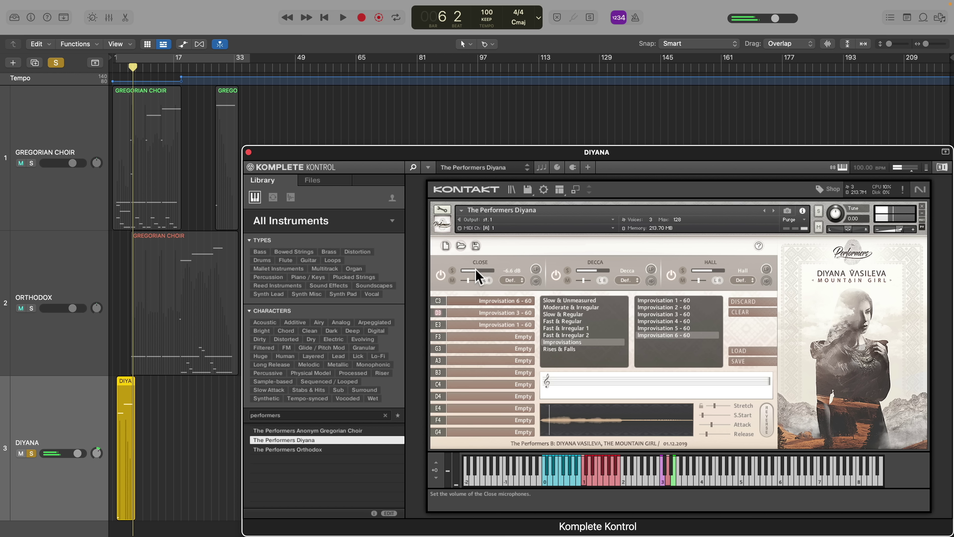
left_click_drag(473, 270, 475, 272)
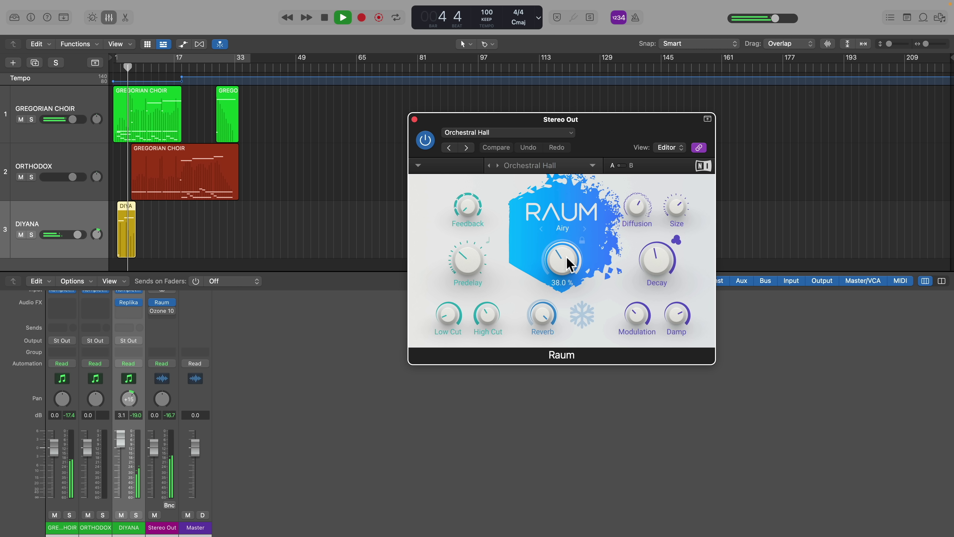
Lower the Raum reverb mix on Stereo Out to 35.5 %, and open and enable Ozone 10 on the same channel
left_click_drag(570, 265, 567, 225)
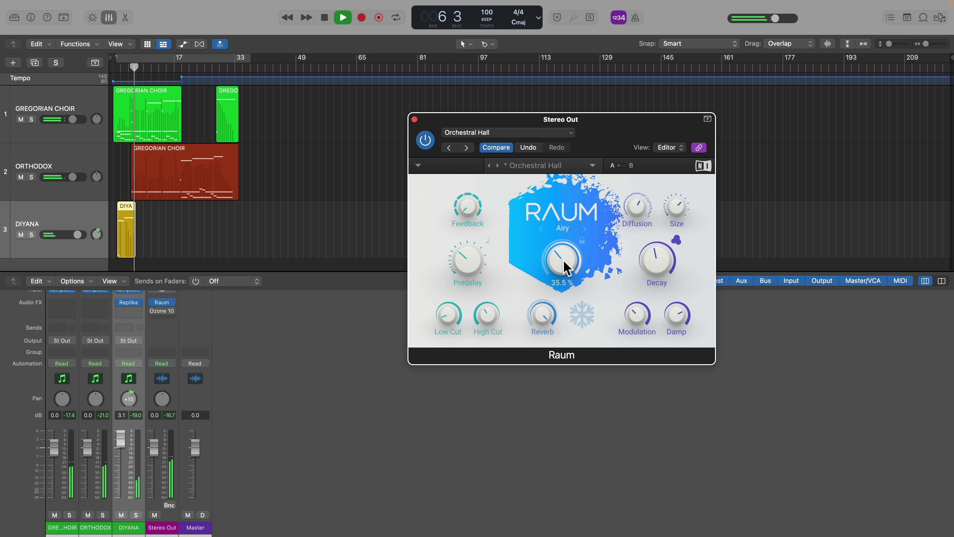
left_click(162, 311)
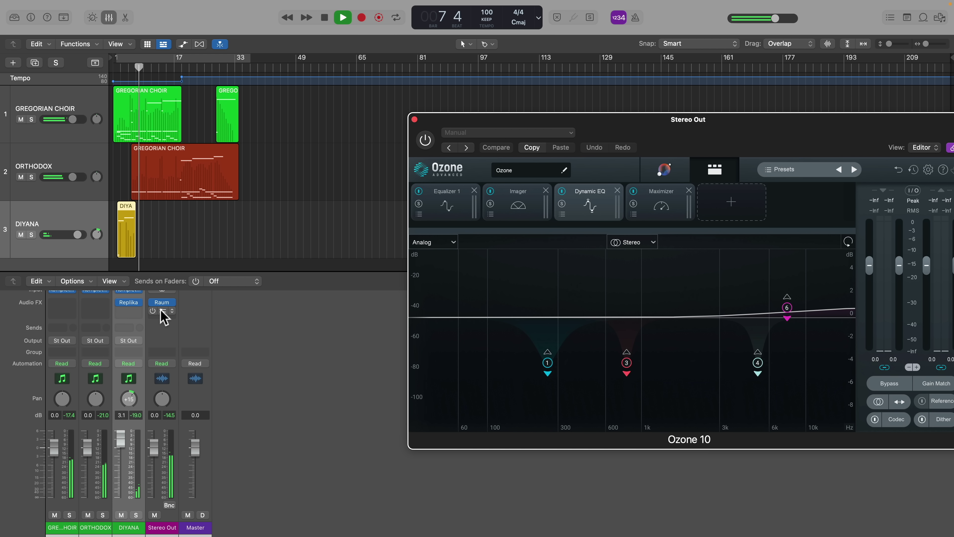
left_click(427, 142)
left_click_drag(436, 120, 371, 144)
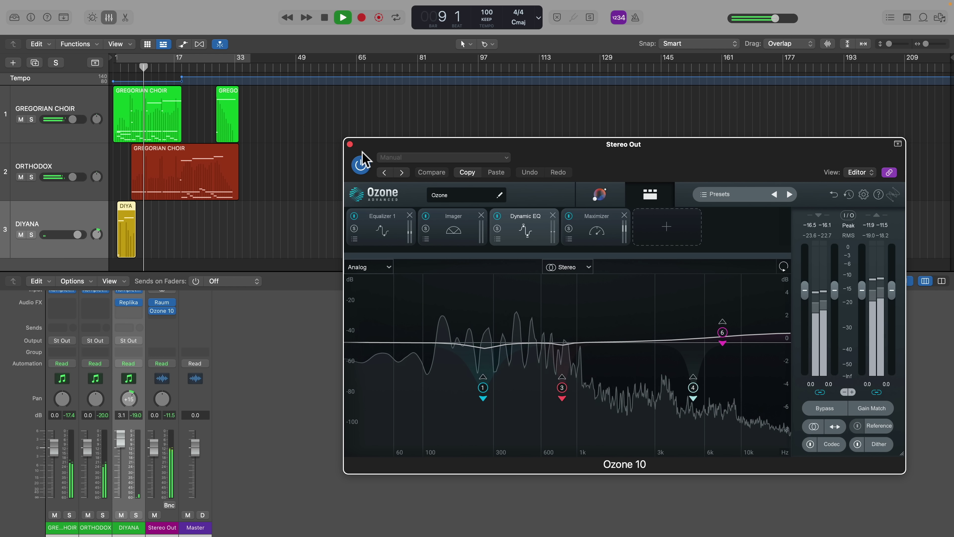
Examine the Equalizer 1, Imager, Dynamic EQ and Maximizer modules of Ozone 10 during playback
left_click(393, 228)
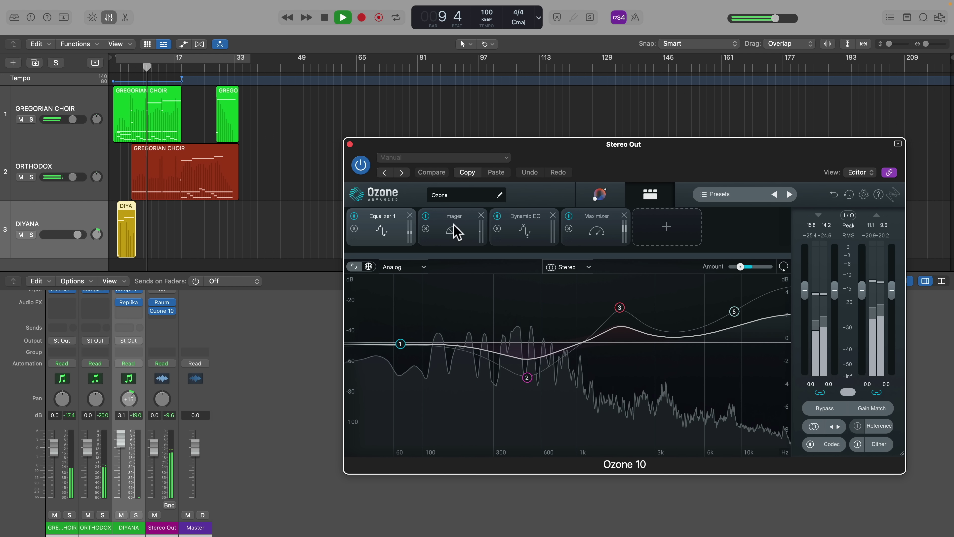
left_click(455, 232)
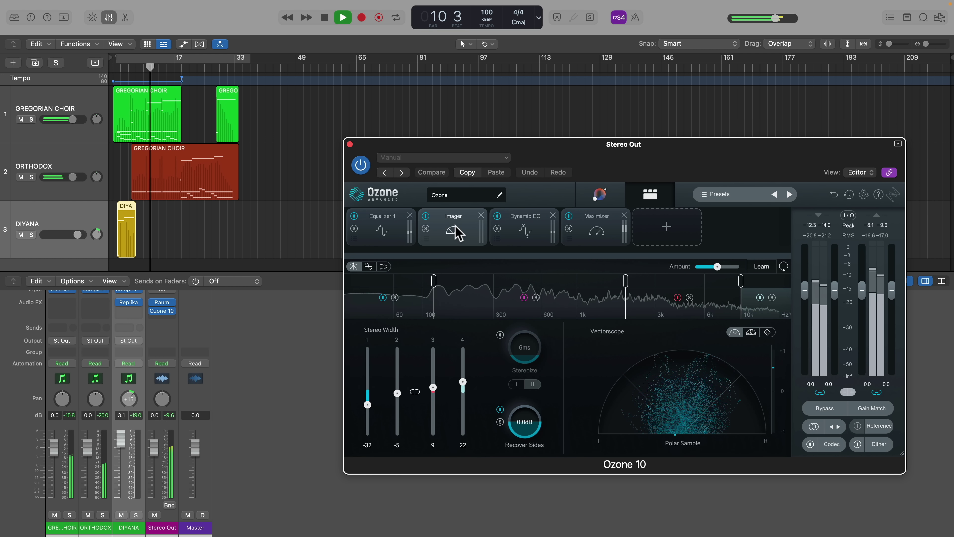
left_click(531, 229)
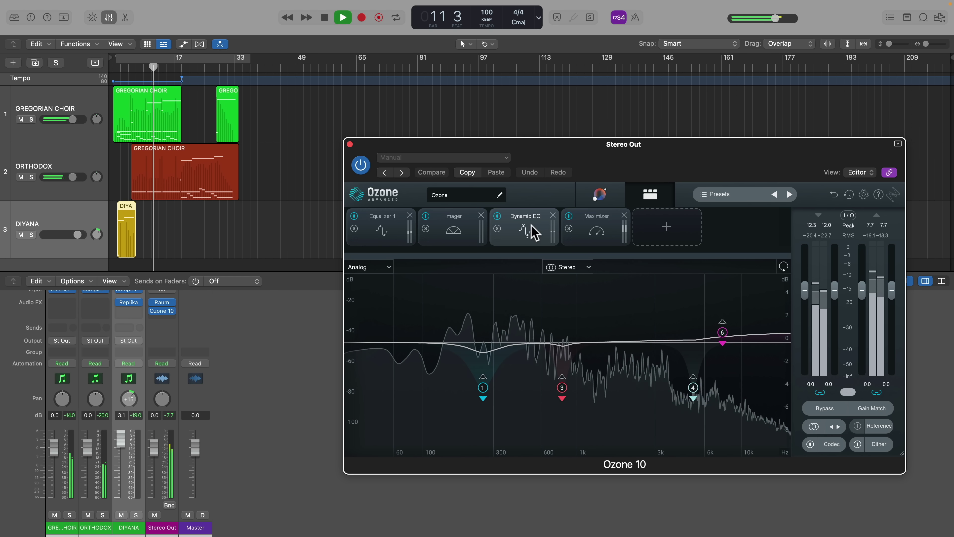
left_click(602, 233)
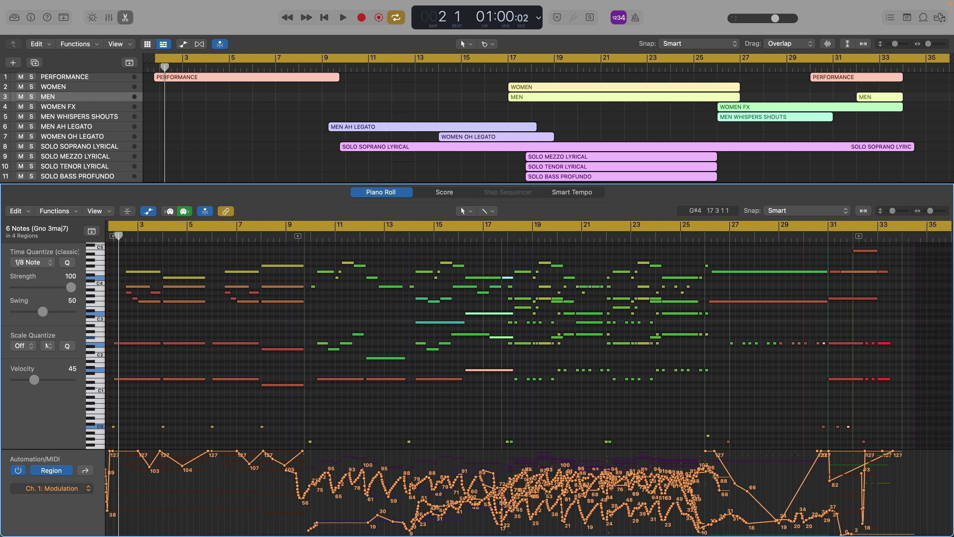
Play the choir arrangement with the PERFORMANCE, WOMEN, MEN and solo voice tracks from bar 2
key("space")
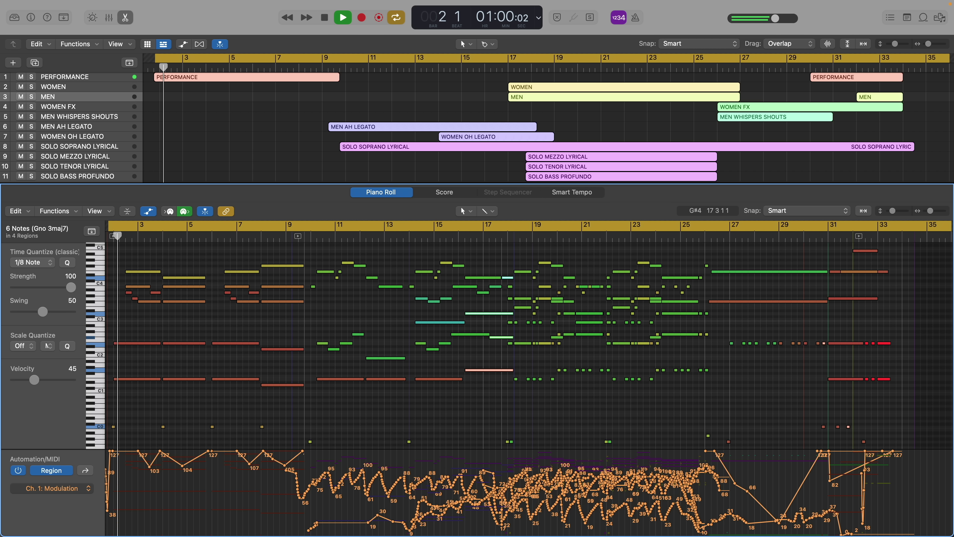